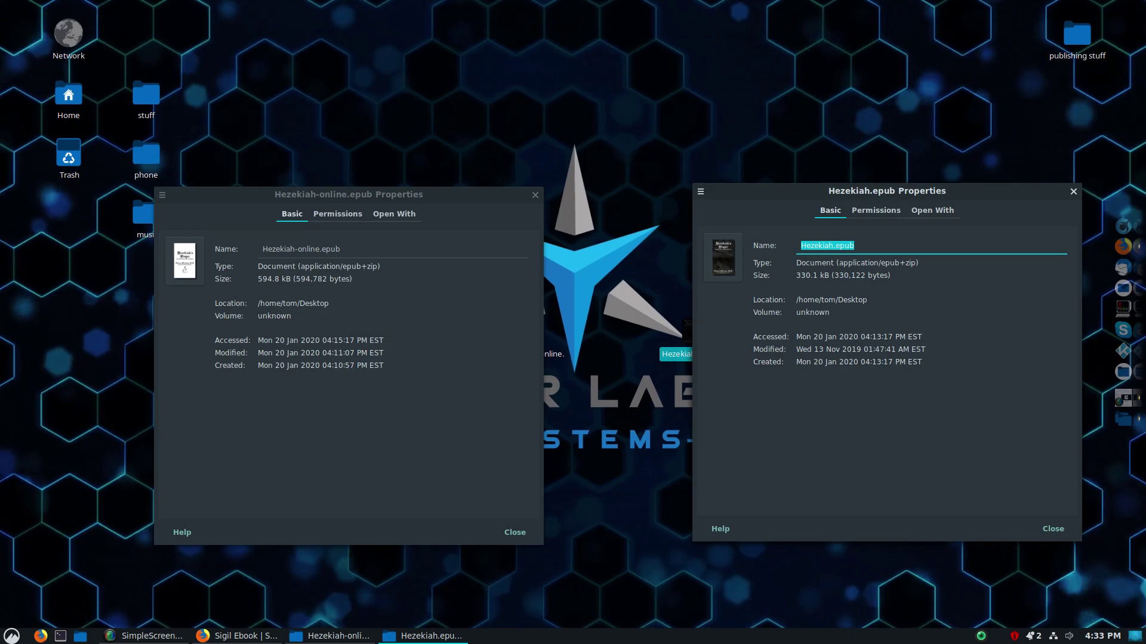
Compare the file sizes of Hezekiah-online.epub and Hezekiah.epub in their properties, and close both properties windows.
drag(263, 279, 286, 279)
click(268, 278)
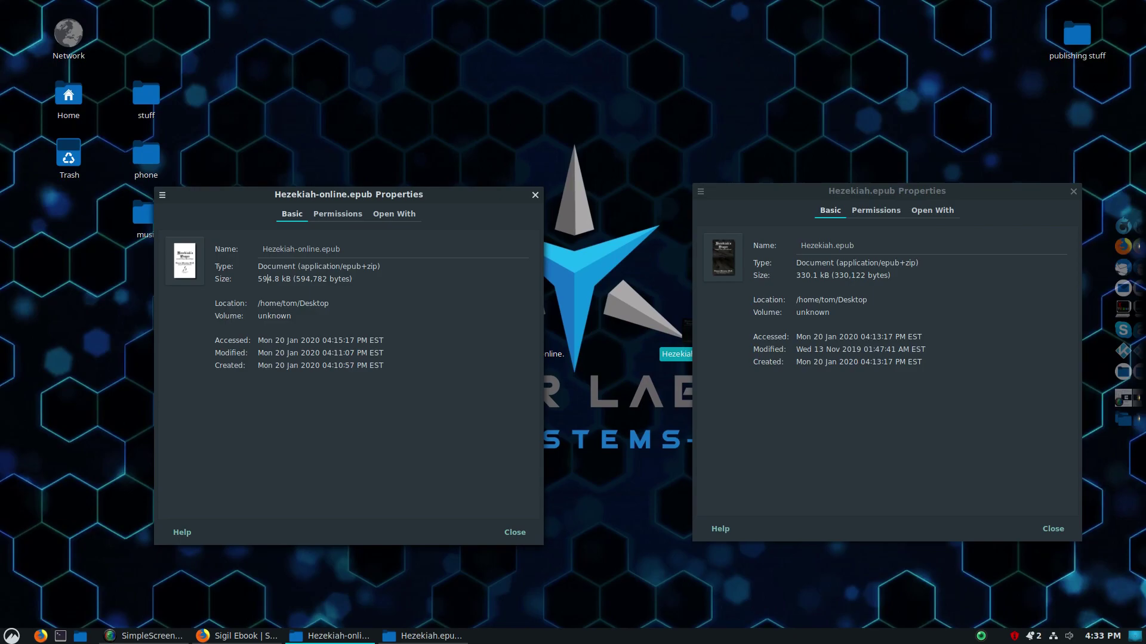
click(854, 245)
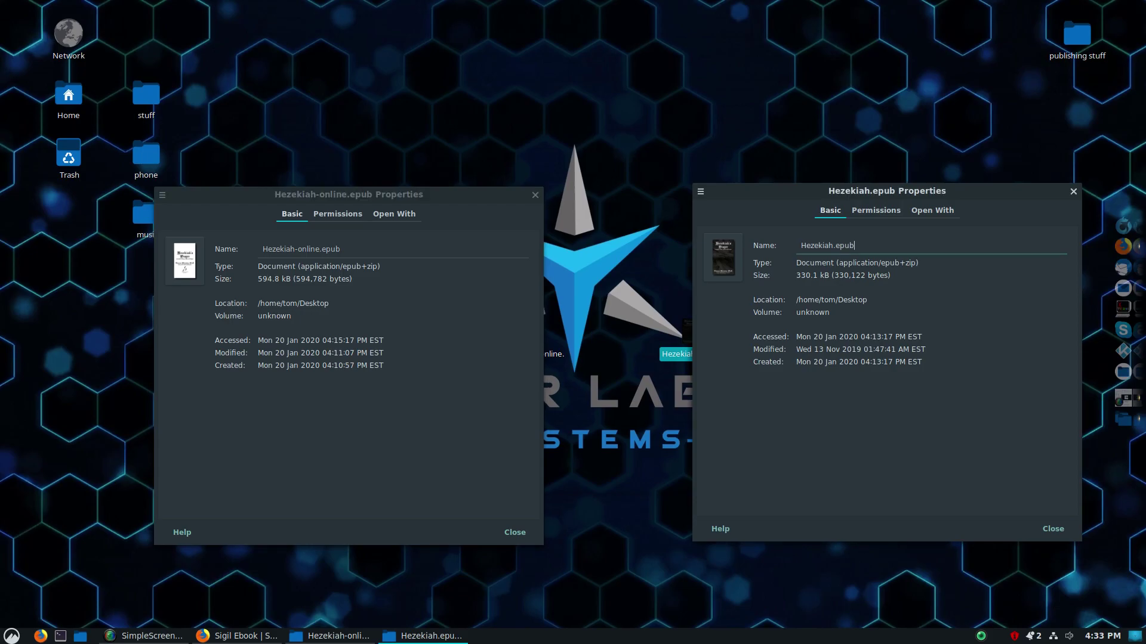
drag(800, 275, 820, 275)
click(535, 195)
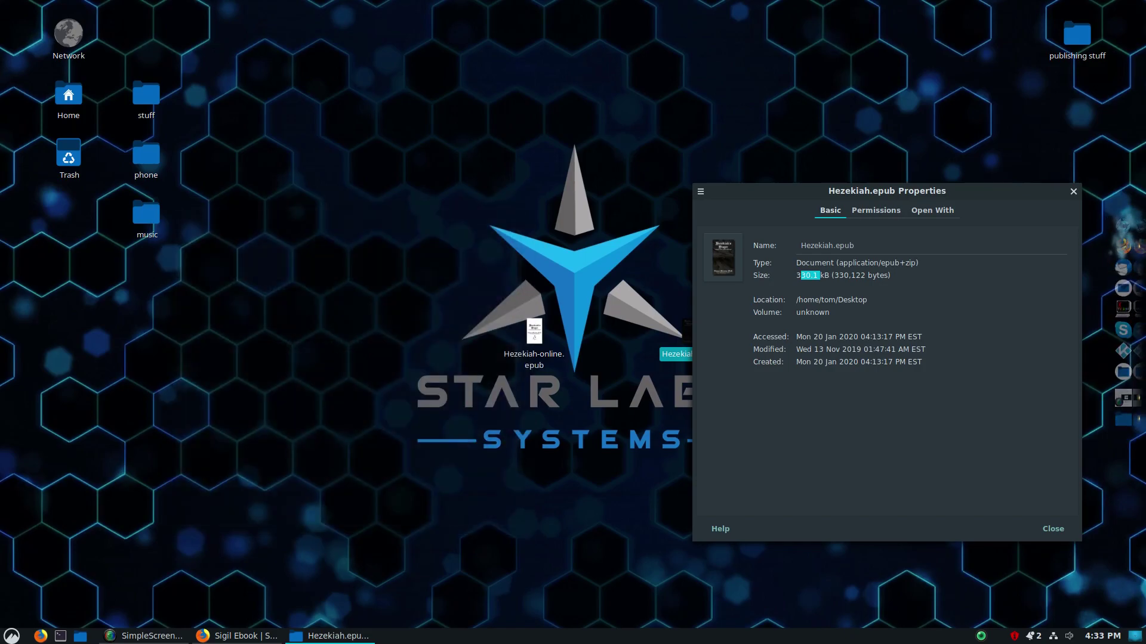
click(1072, 191)
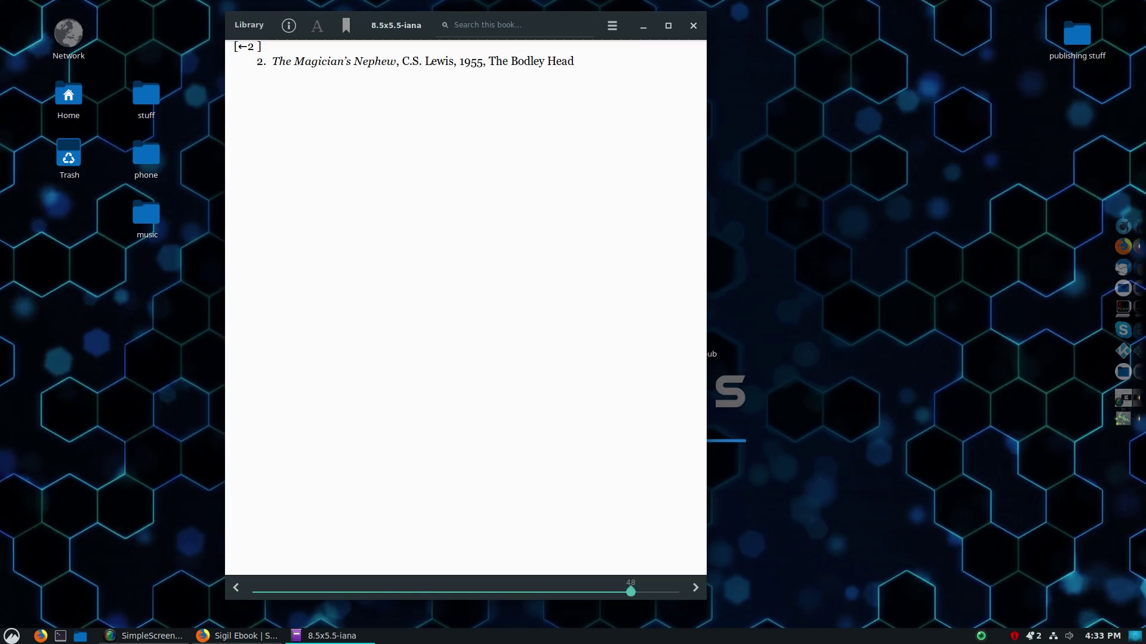
Return the open e-book to its cover page and narrow the reader window to see how the cover scales.
drag(630, 591, 253, 590)
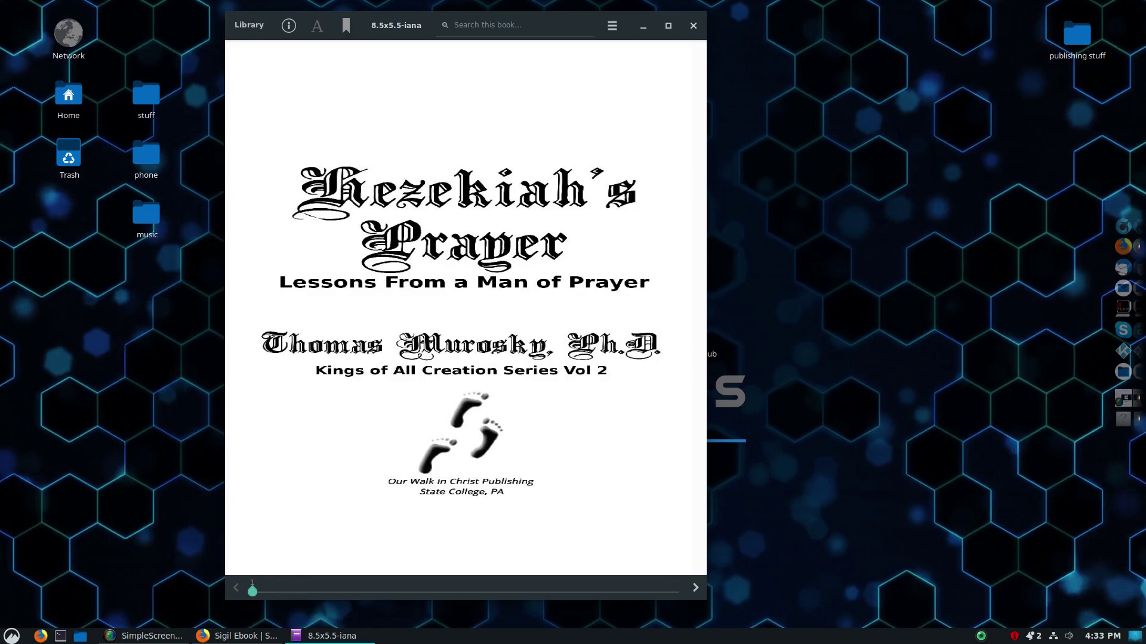
drag(706, 306, 744, 306)
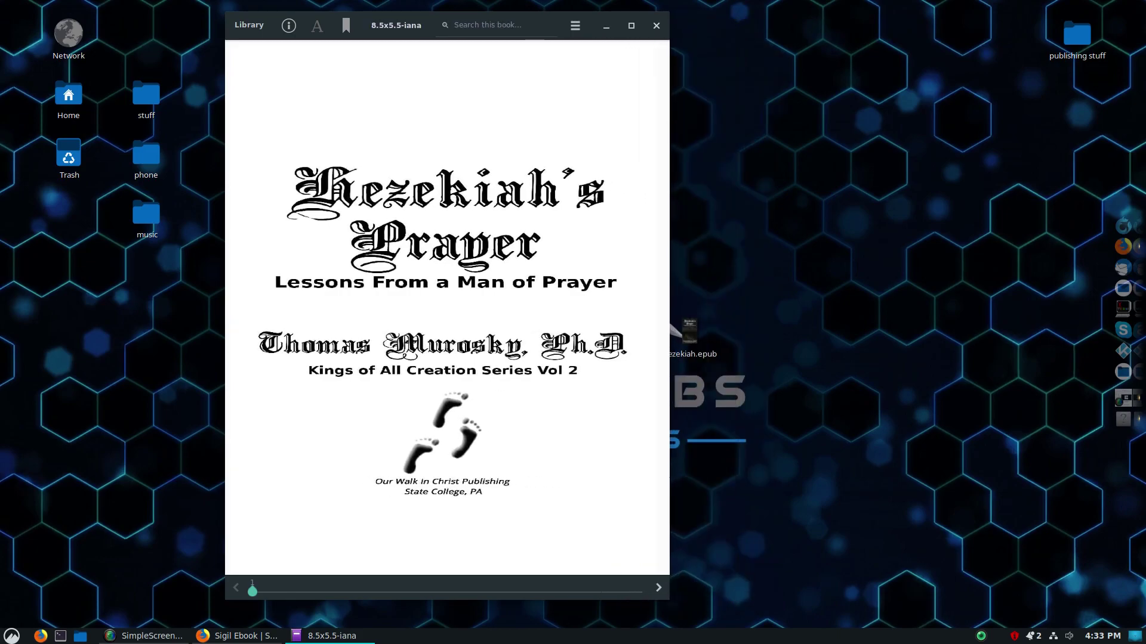
mouse_move(628, 305)
mouse_down()
mouse_move(1089, 306)
mouse_move(627, 306)
mouse_up()
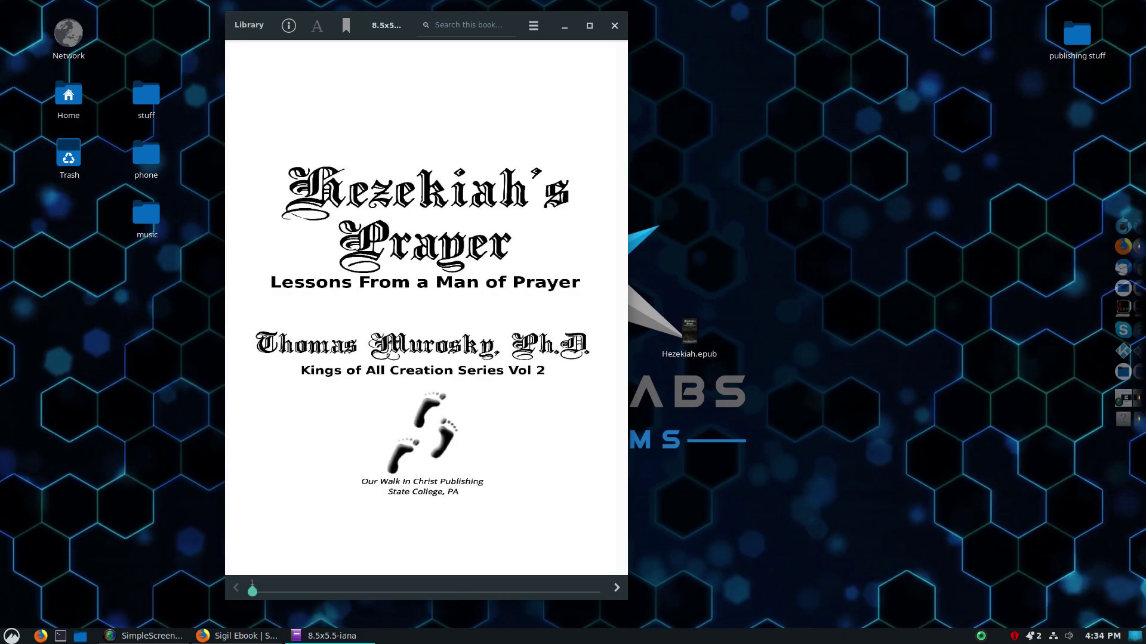
Page through the front matter from the cover to the table of contents, checking the title, copyright, dedication and acknowledgments layout.
click(616, 588)
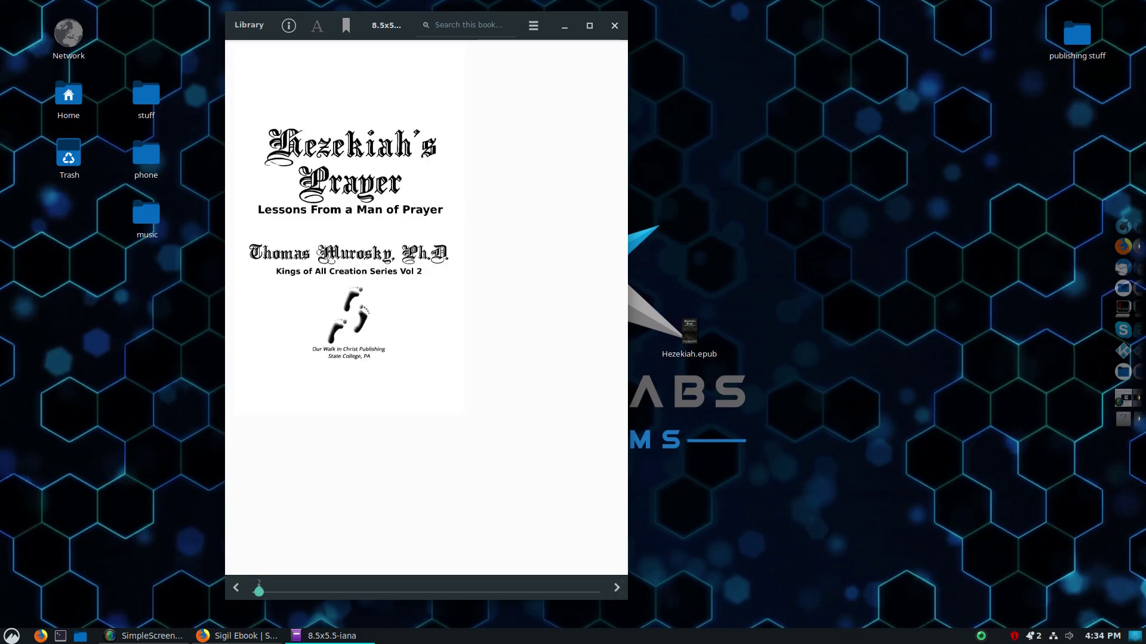
mouse_move(627, 588)
mouse_down()
mouse_move(893, 588)
mouse_move(627, 588)
mouse_up()
key(Right)
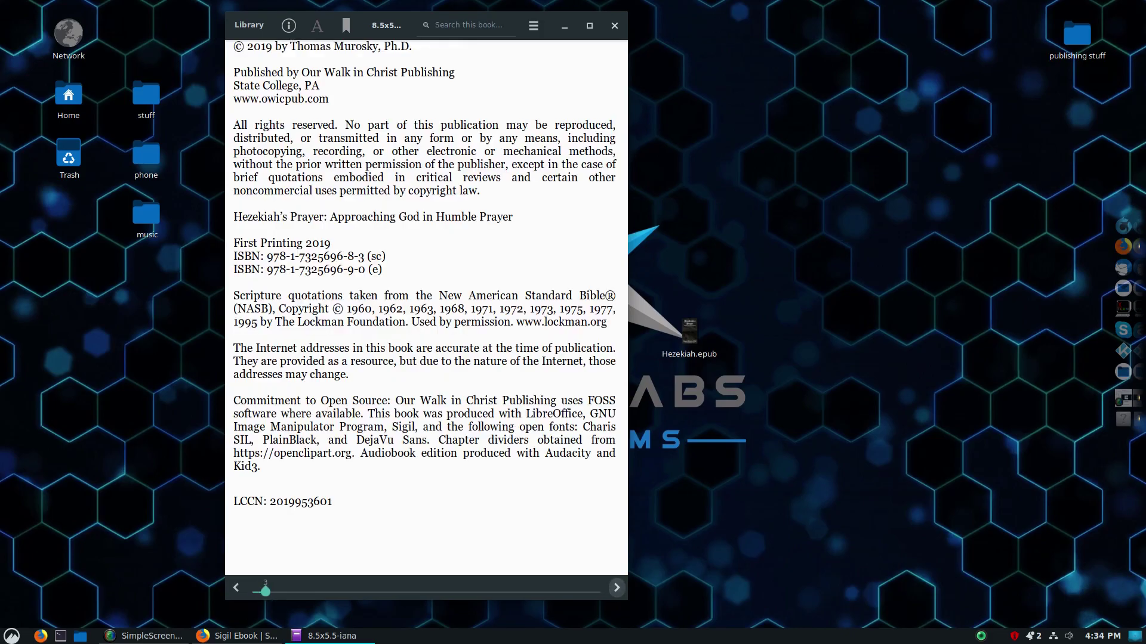
click(616, 588)
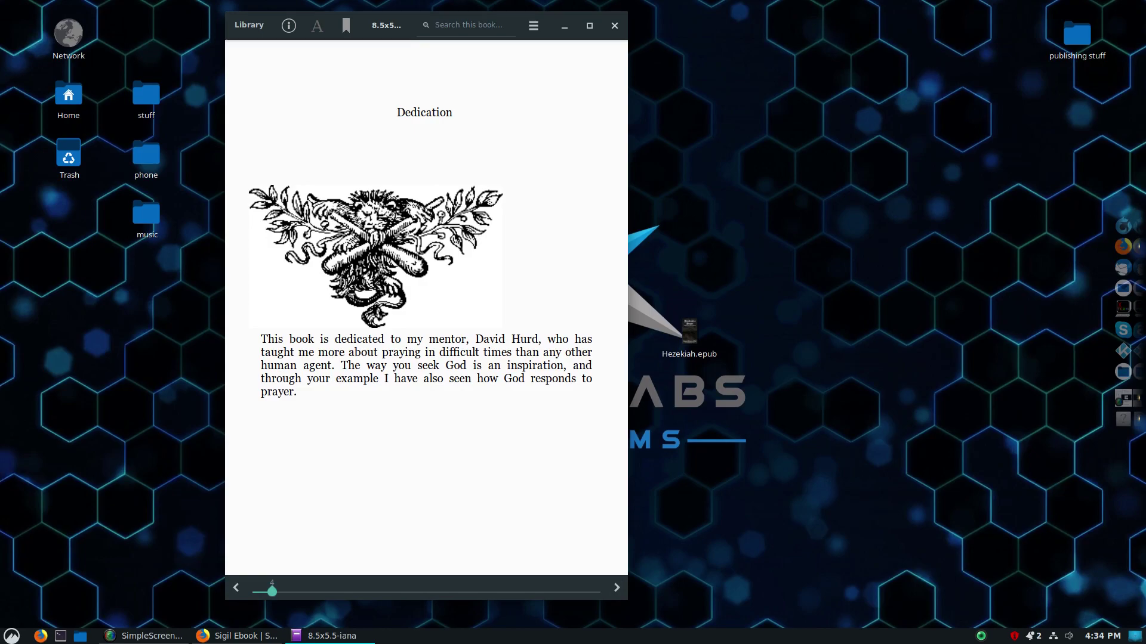
drag(397, 112, 452, 112)
drag(274, 339, 383, 378)
click(616, 587)
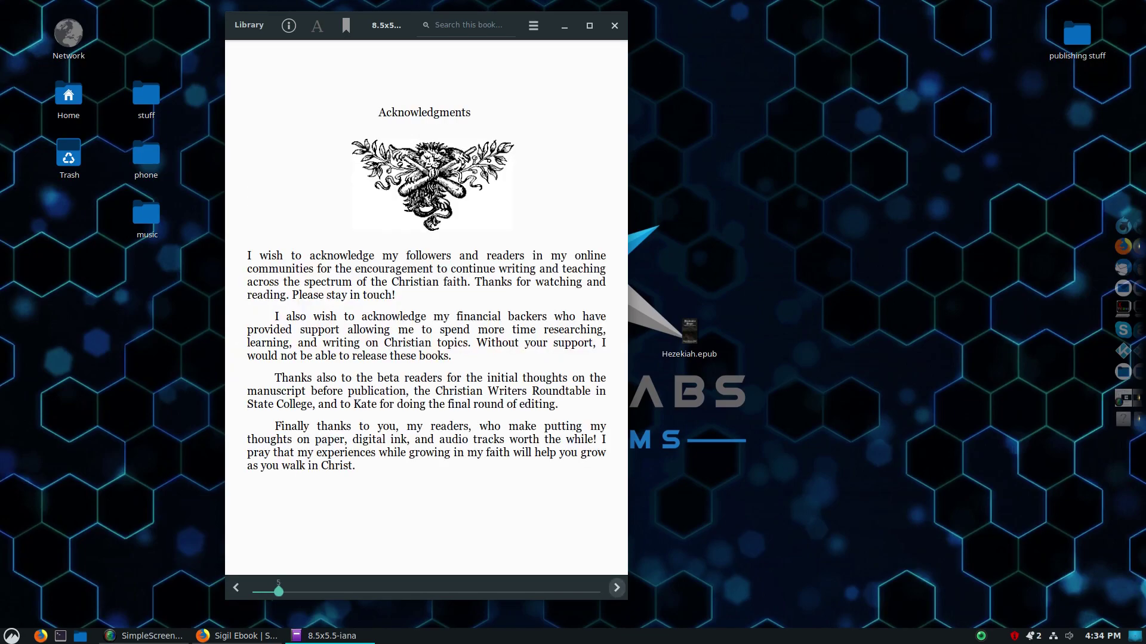
click(616, 588)
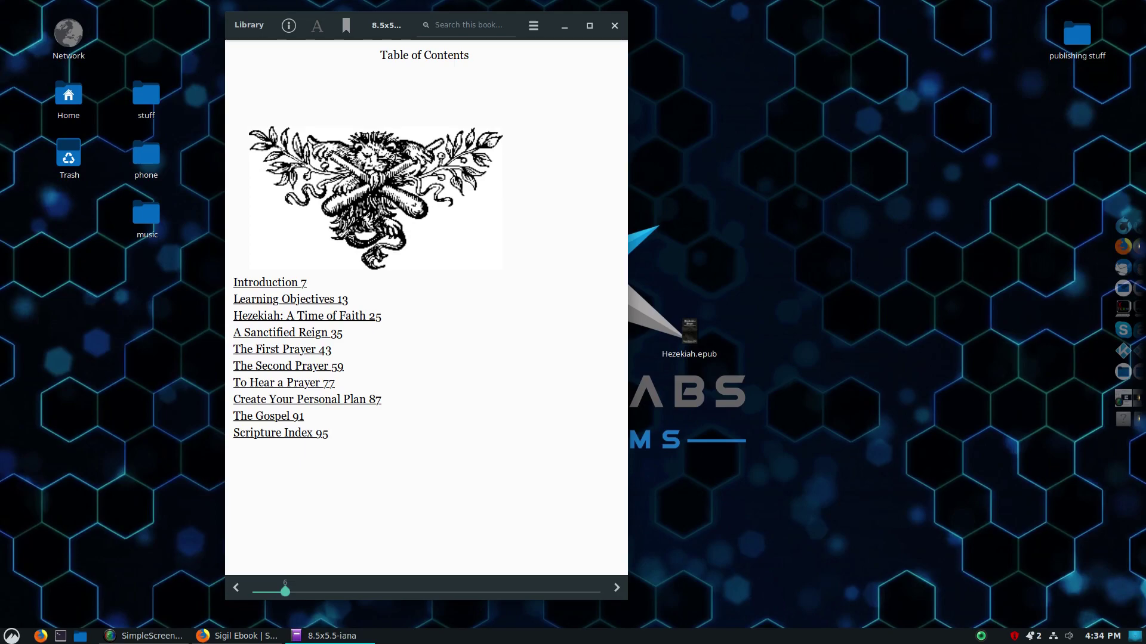
Follow the Learning Objectives link in the book's table of contents.
click(290, 299)
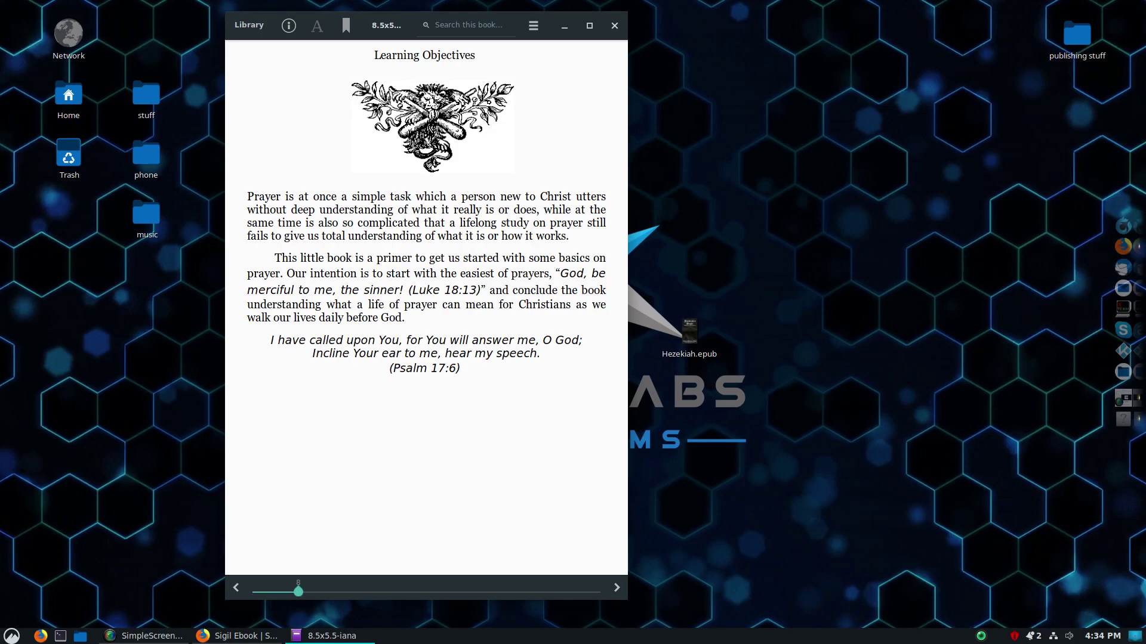
click(534, 25)
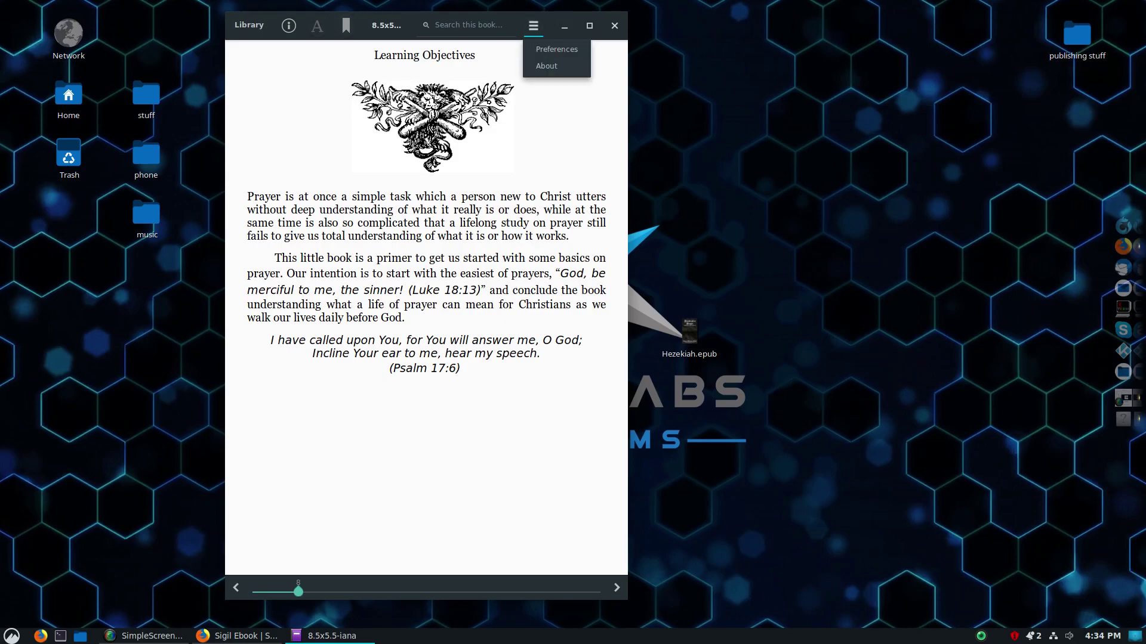
click(533, 25)
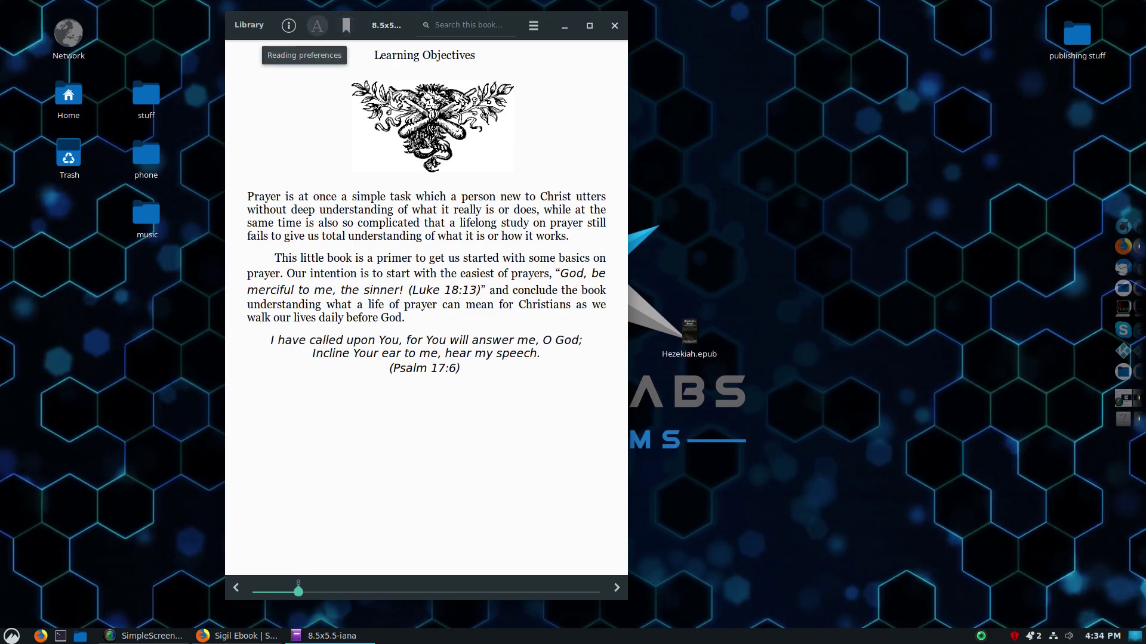
Open the book's information view and examine its generated contents list through to the last entry.
click(288, 25)
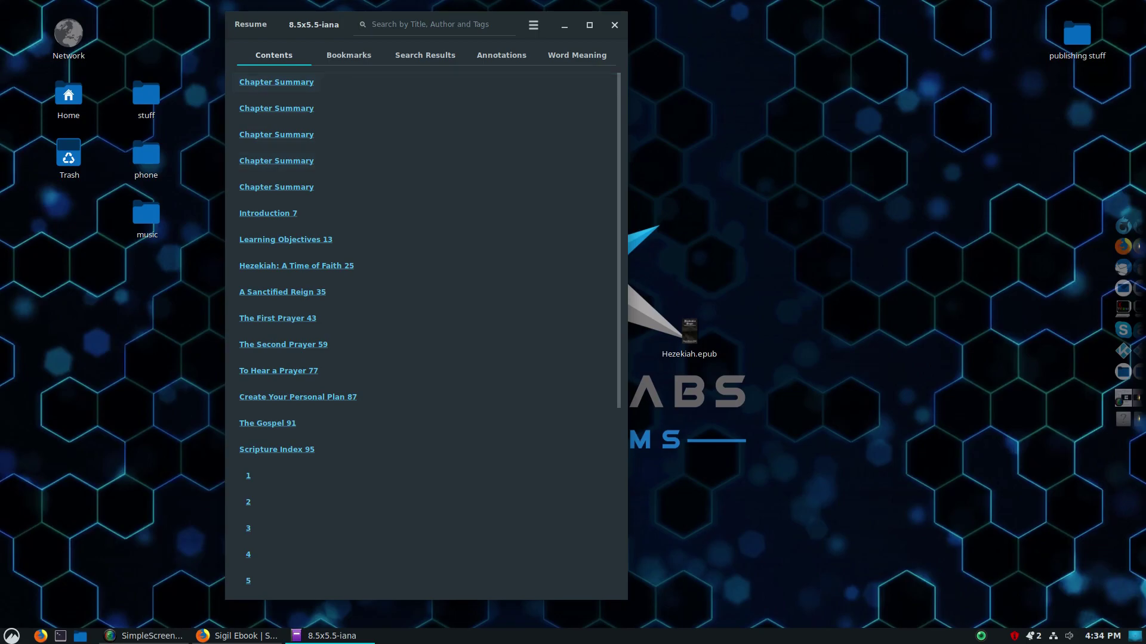
key(Down)
key(Down)
key(Down)
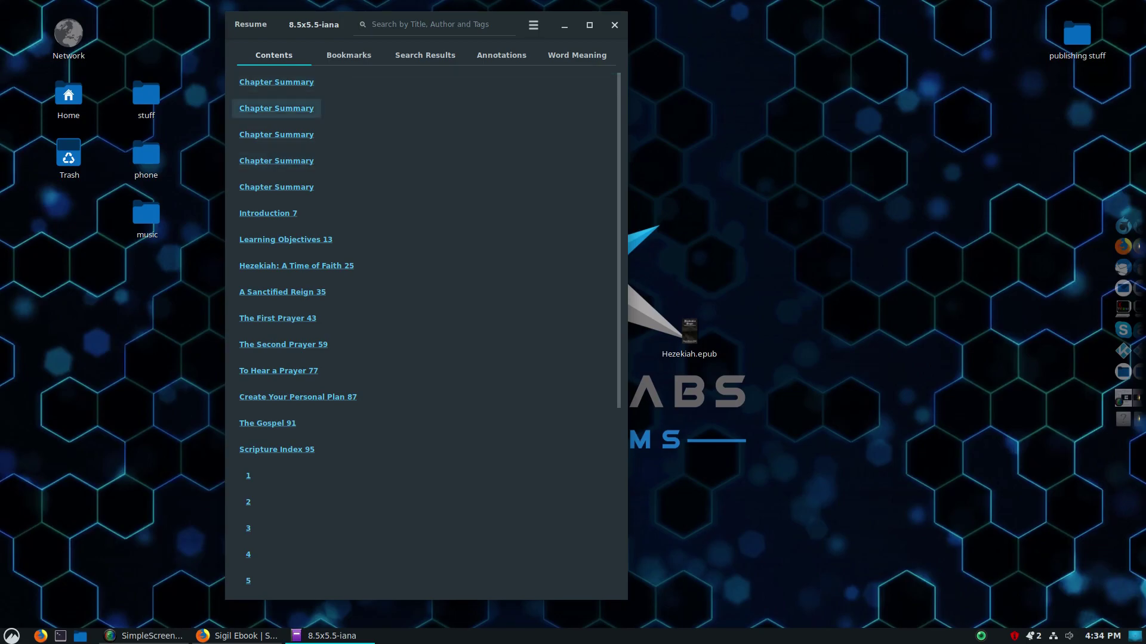
scroll(251, 212, down, 6)
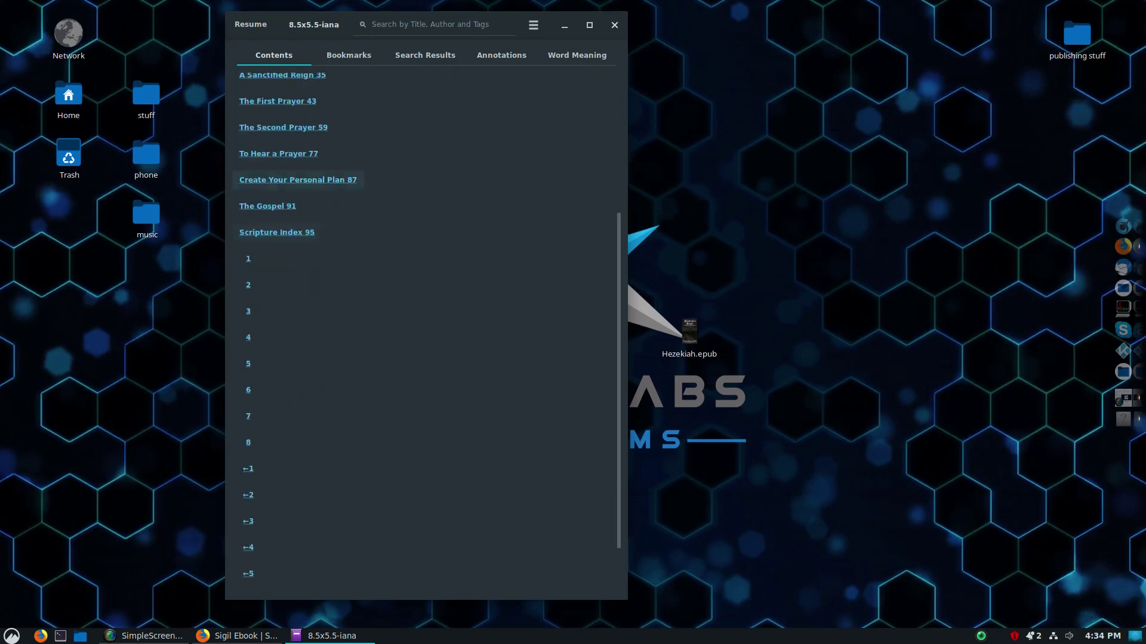
key(Home)
key(End)
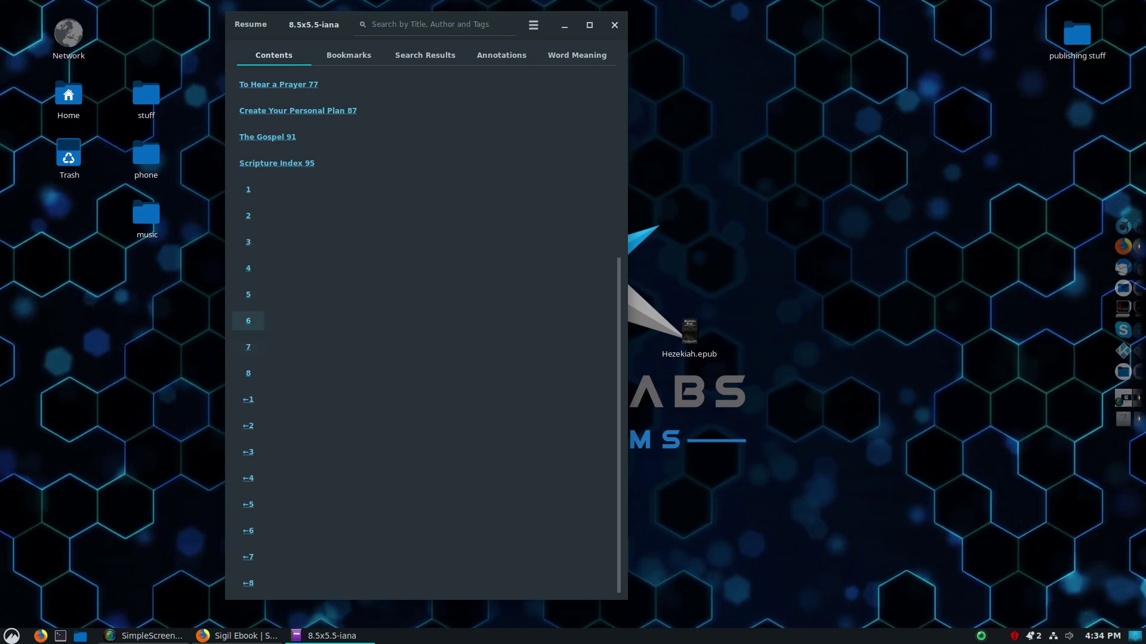
Open two different Chapter Summary entries from the contents list to see where each one leads.
key(Home)
key(Down)
key(Down)
key(Down)
key(Return)
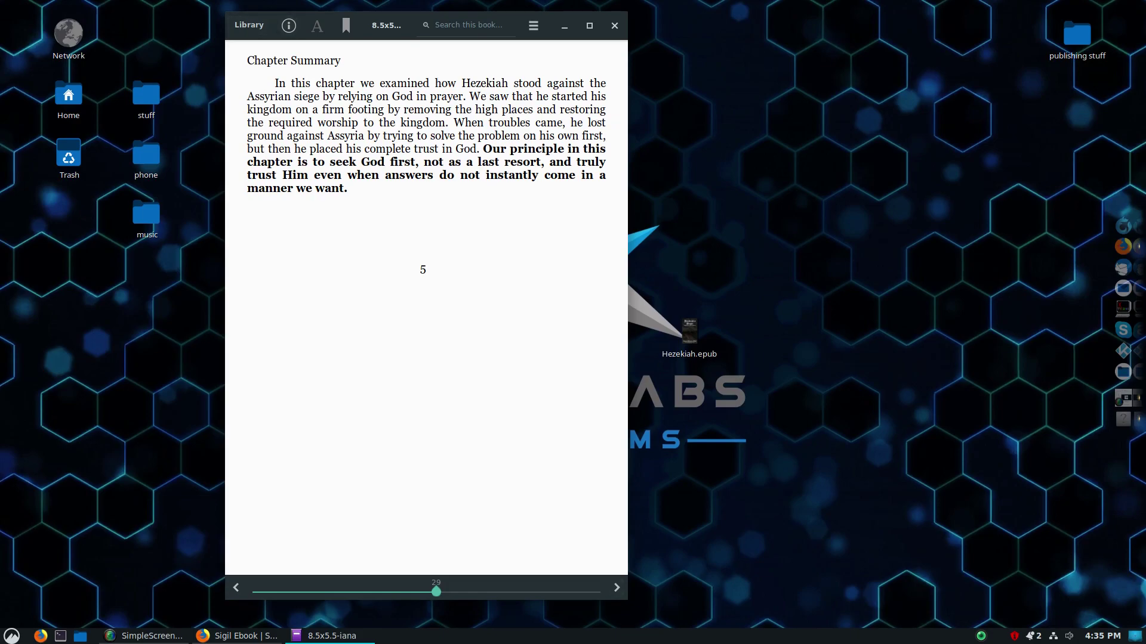
click(289, 25)
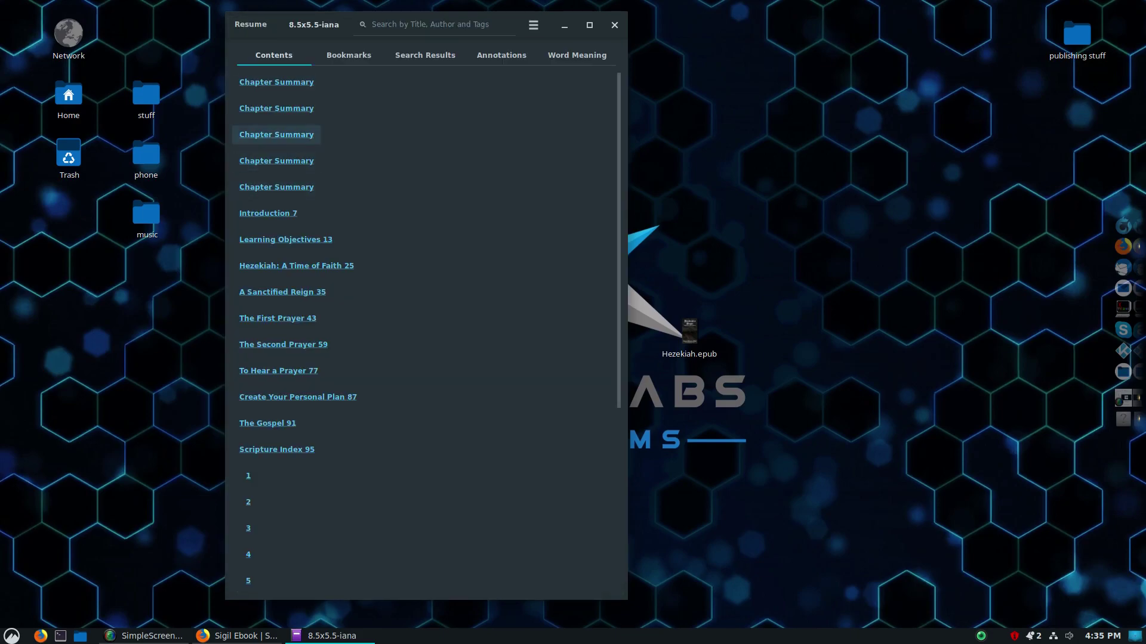
click(276, 135)
Open the chapter "Hezekiah: A Time of Faith" from the contents list and examine its heading, verse and body formatting.
click(288, 25)
click(276, 266)
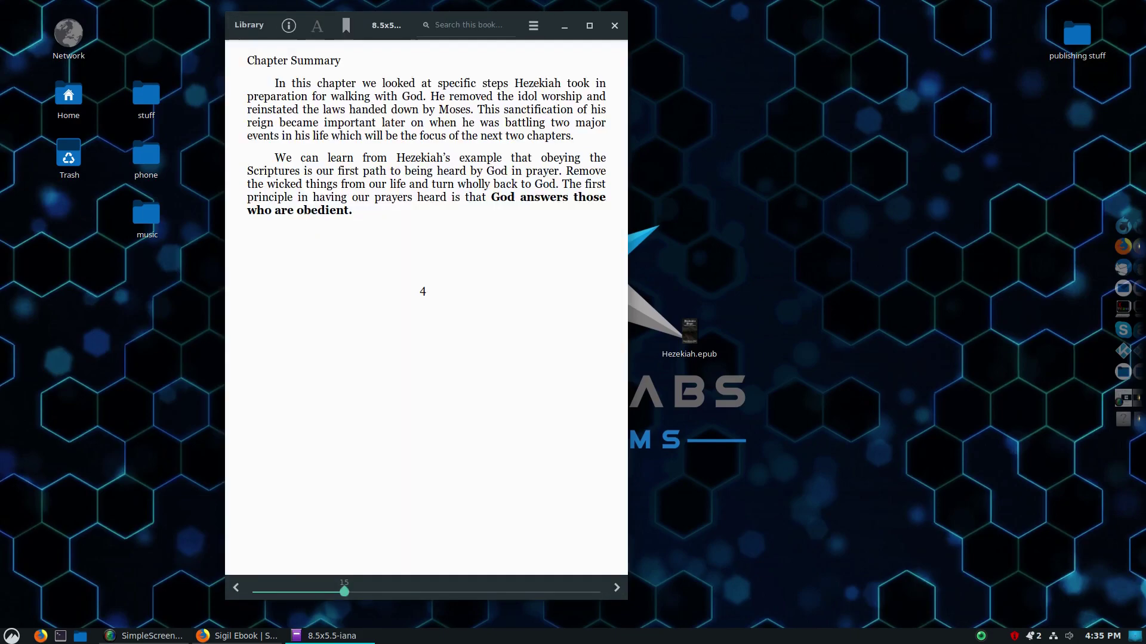
scroll(426, 308, down, 5)
scroll(426, 308, up, 5)
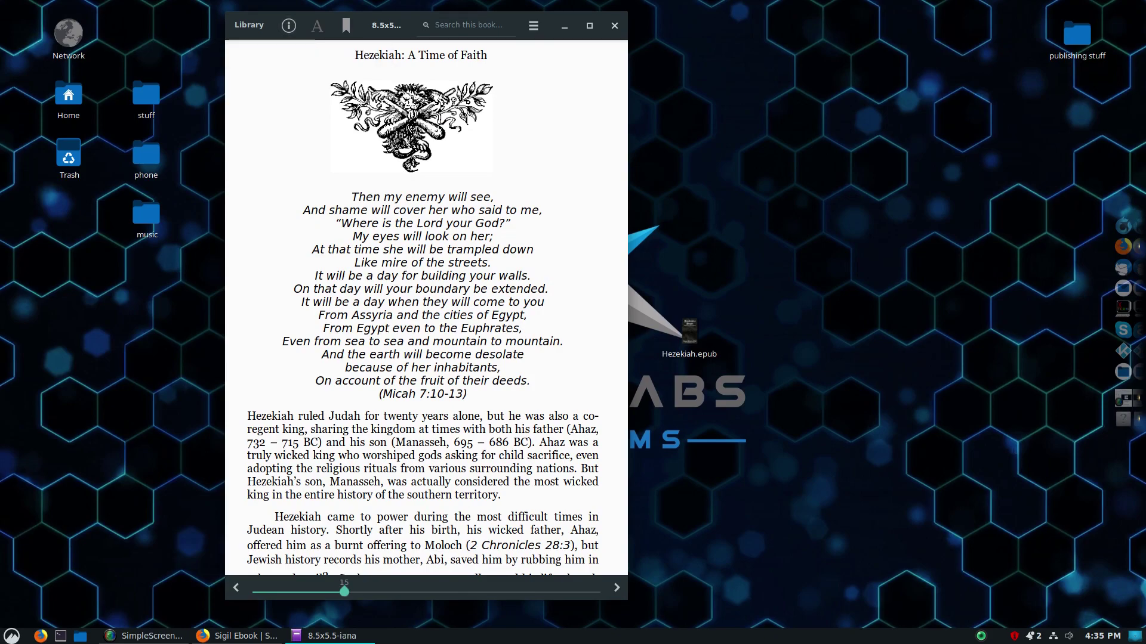
scroll(423, 308, down, 5)
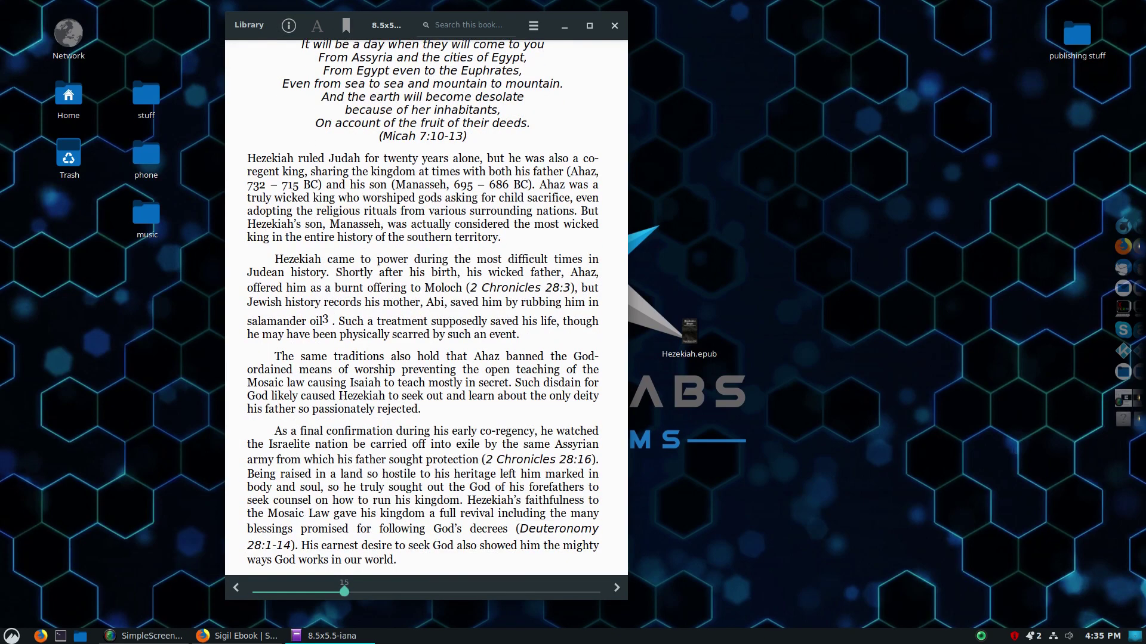
Page forward through the sections that follow, from The Regional Conflict past Legacy of His Life, checking the page breaks.
click(617, 588)
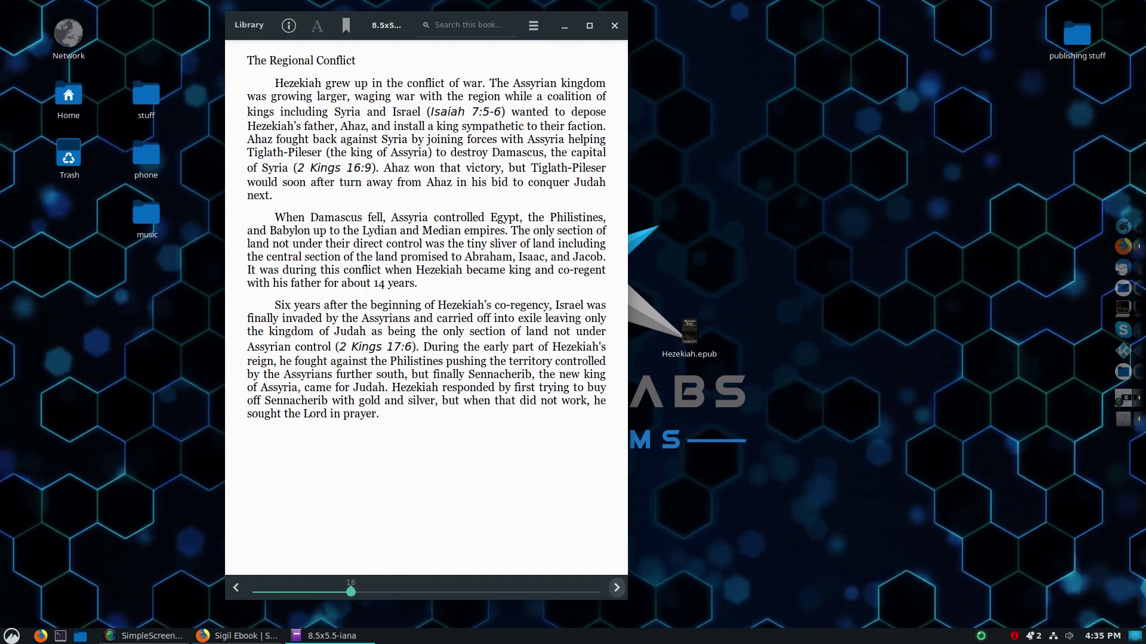
click(617, 587)
key(Right)
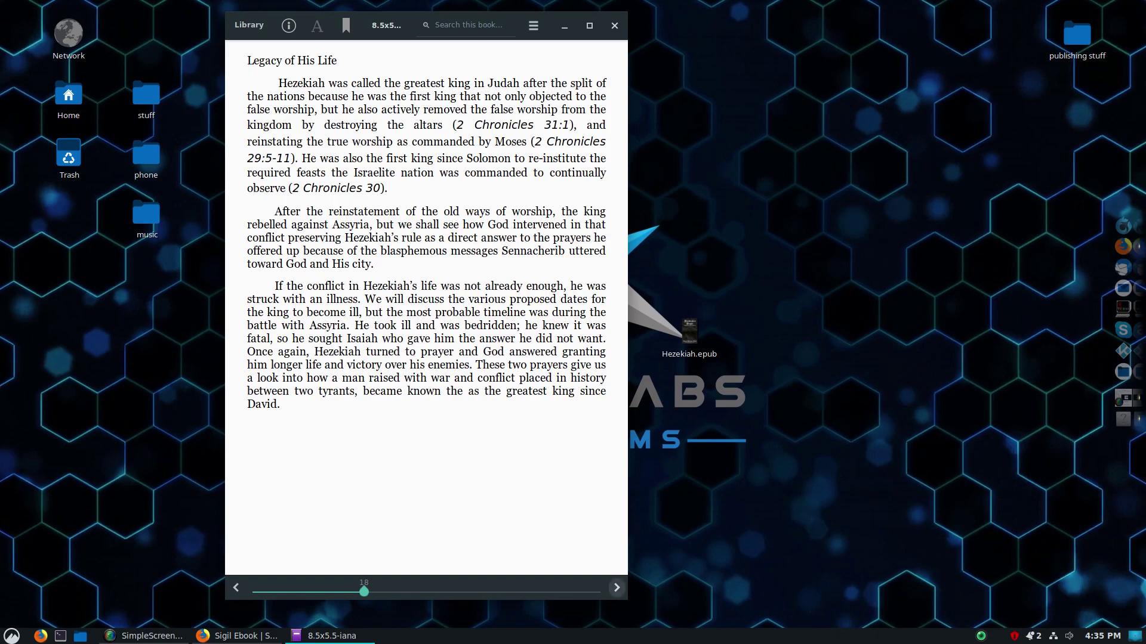
click(617, 587)
click(616, 588)
click(616, 588)
Jump ahead to page 45, the Scripture Index, and examine its New and Old Testament entries.
drag(390, 591, 541, 591)
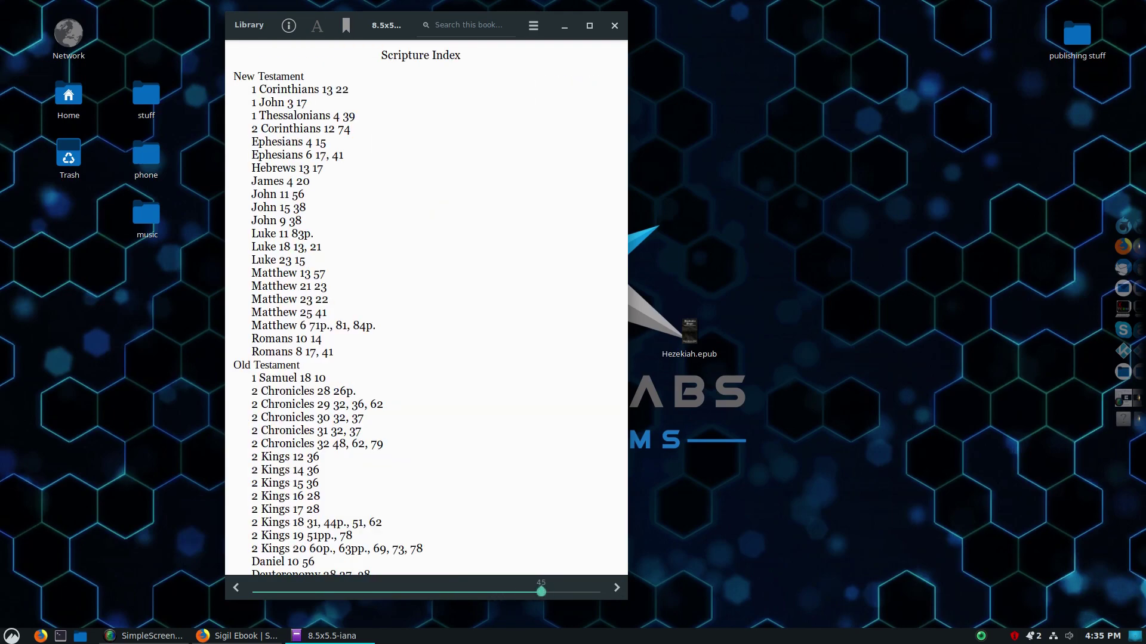
scroll(426, 307, down, 5)
scroll(426, 308, down, 3)
scroll(426, 307, up, 9)
Page through the Notes section up to note 6, checking how the individual footnotes are laid out.
click(616, 588)
click(616, 588)
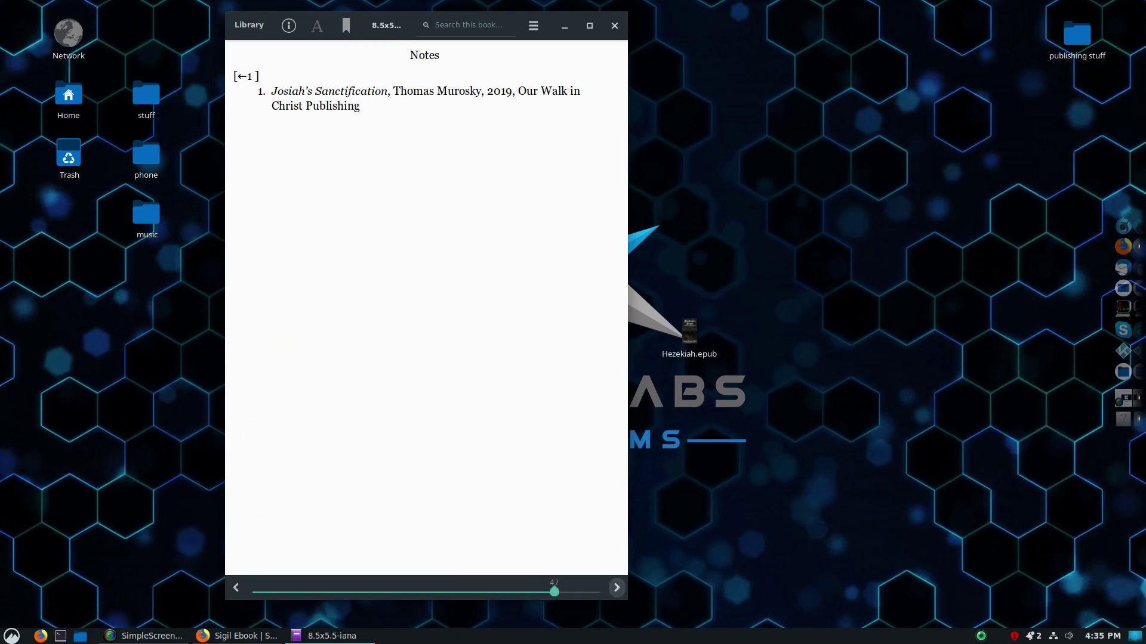
click(616, 588)
click(616, 587)
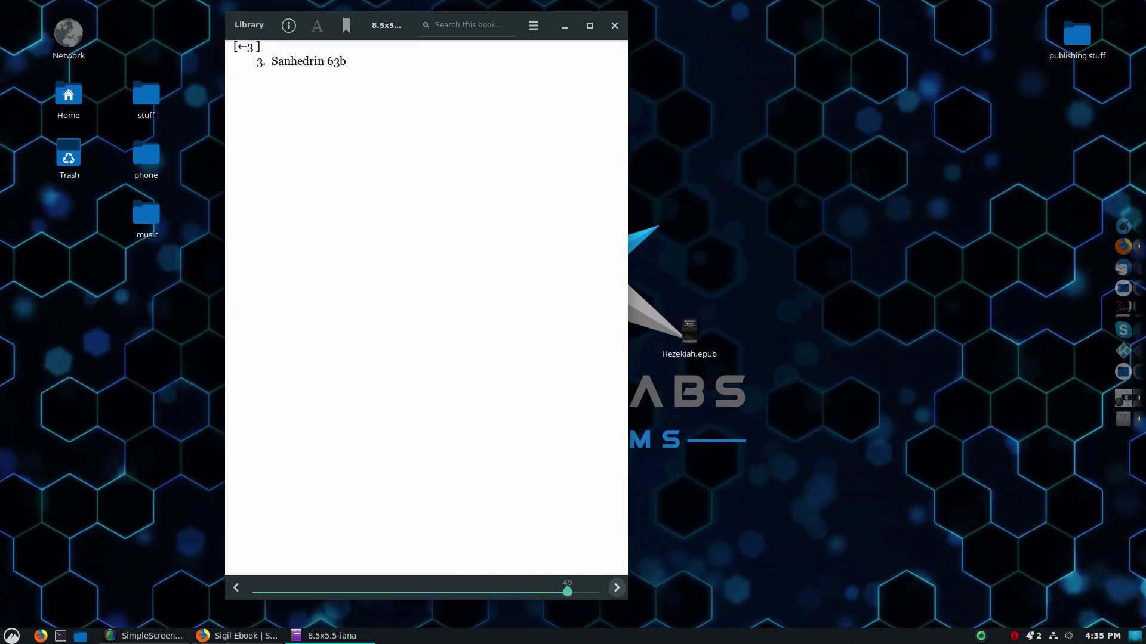
click(616, 587)
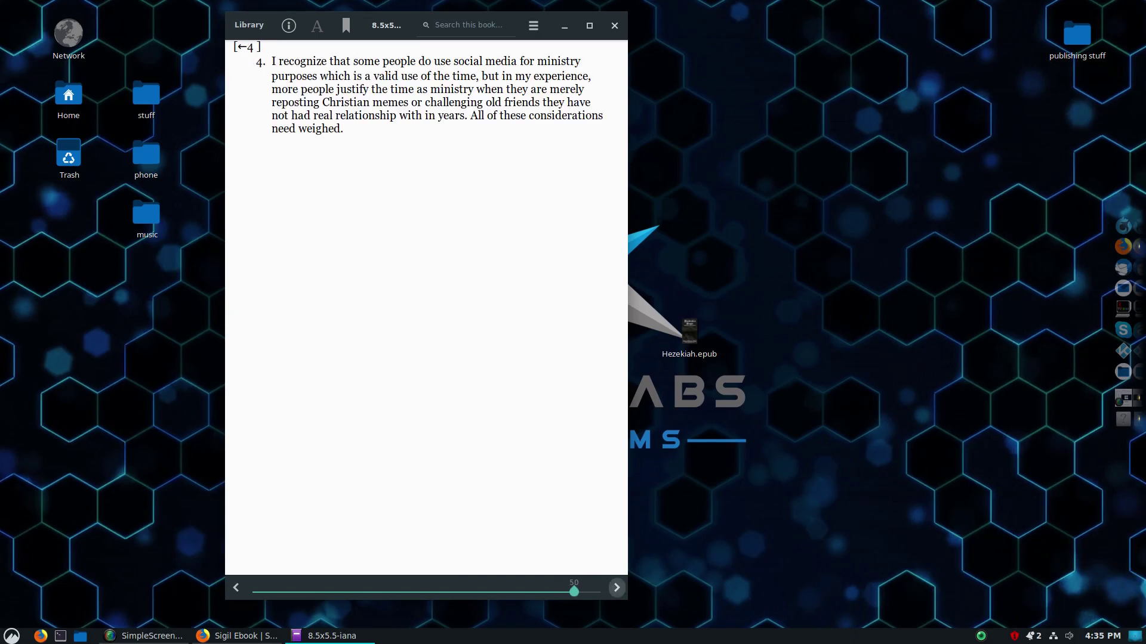
click(616, 588)
click(616, 588)
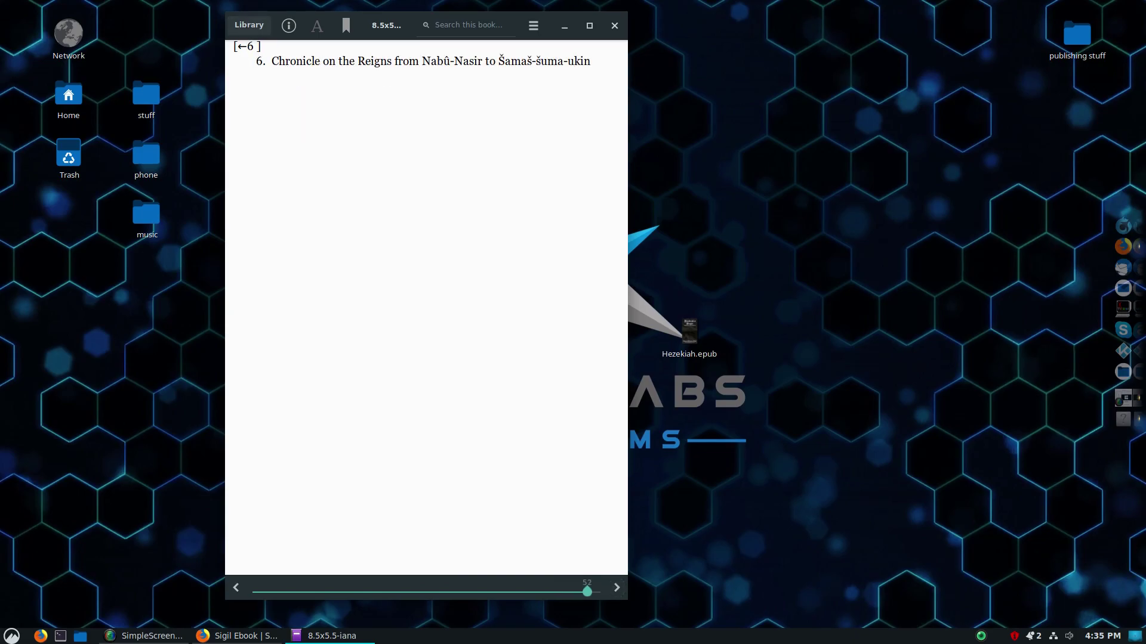
Follow note 6 to its reference in the text and back to the note, and return to the cover page.
click(247, 46)
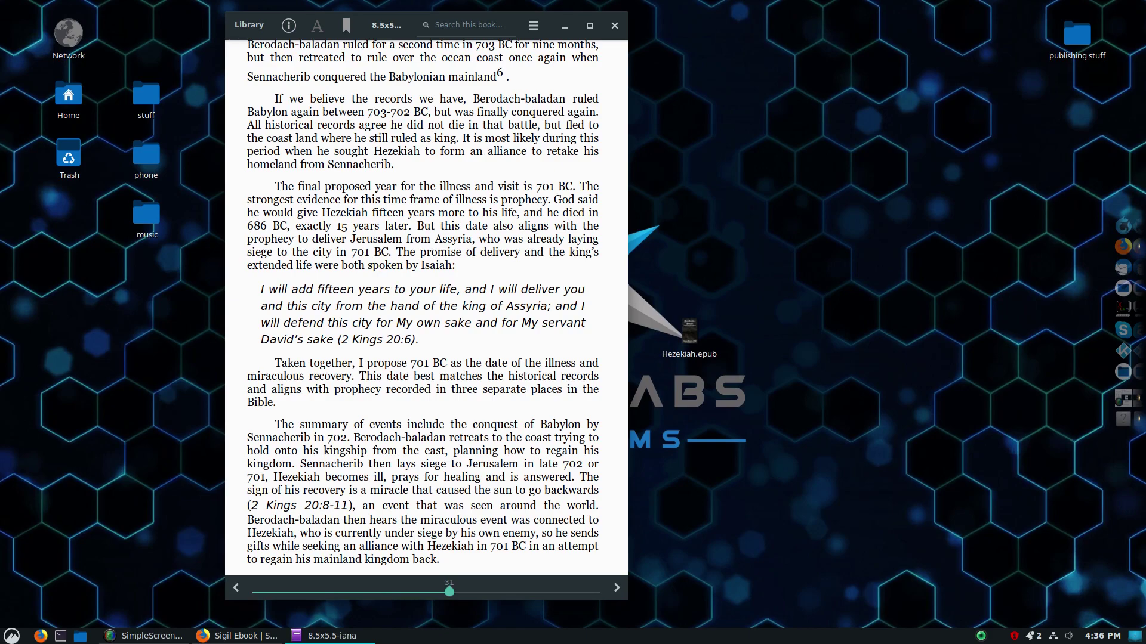
scroll(426, 307, up, 3)
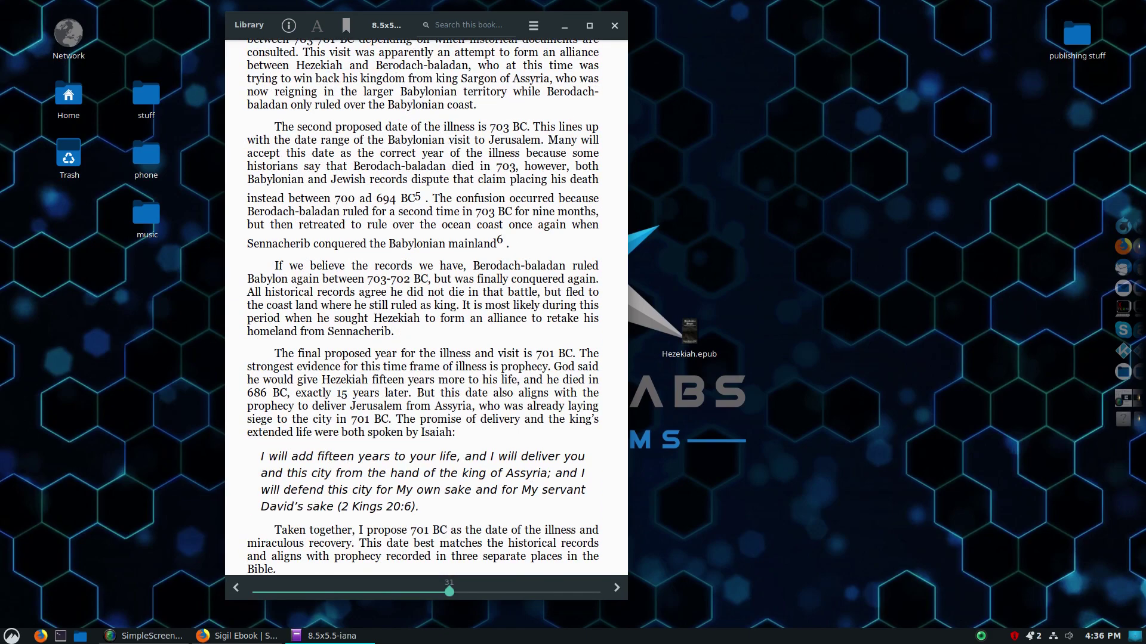
click(500, 240)
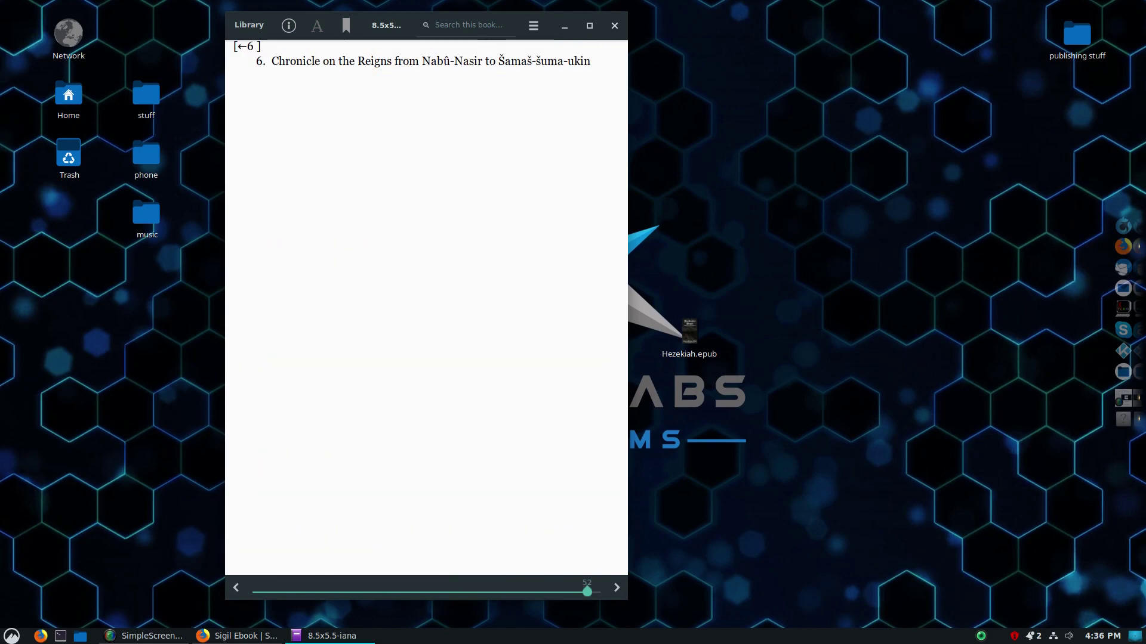
drag(587, 592, 253, 591)
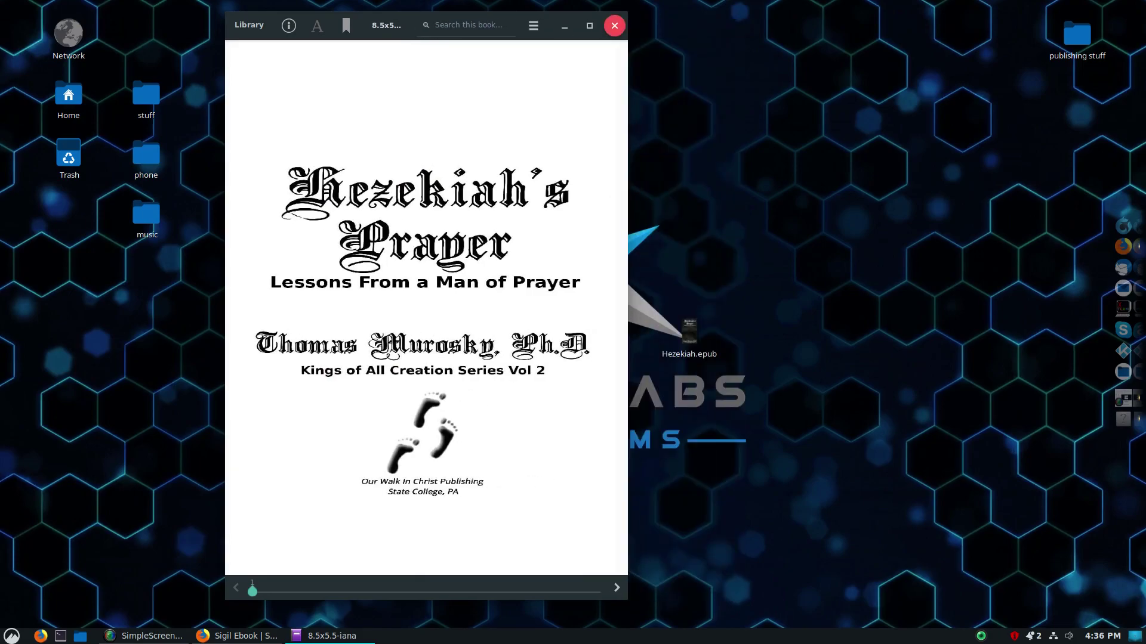
Close the converted version, open Hezekiah.epub and look over its full cover in a wider window.
click(614, 26)
double_click(689, 332)
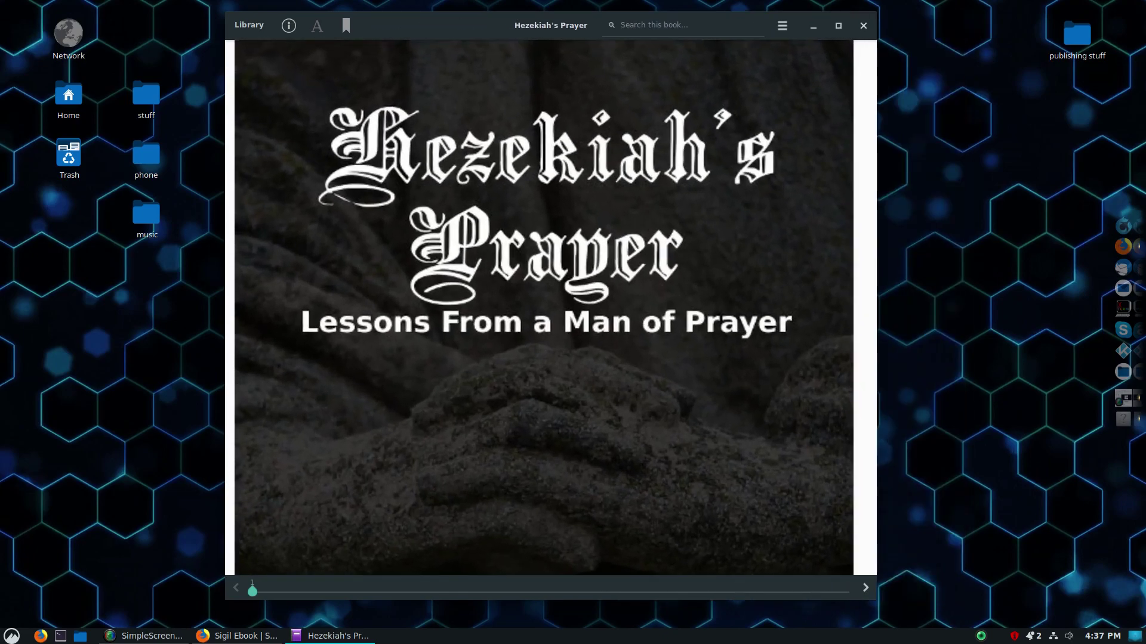
drag(877, 307, 969, 308)
scroll(589, 307, down, 3)
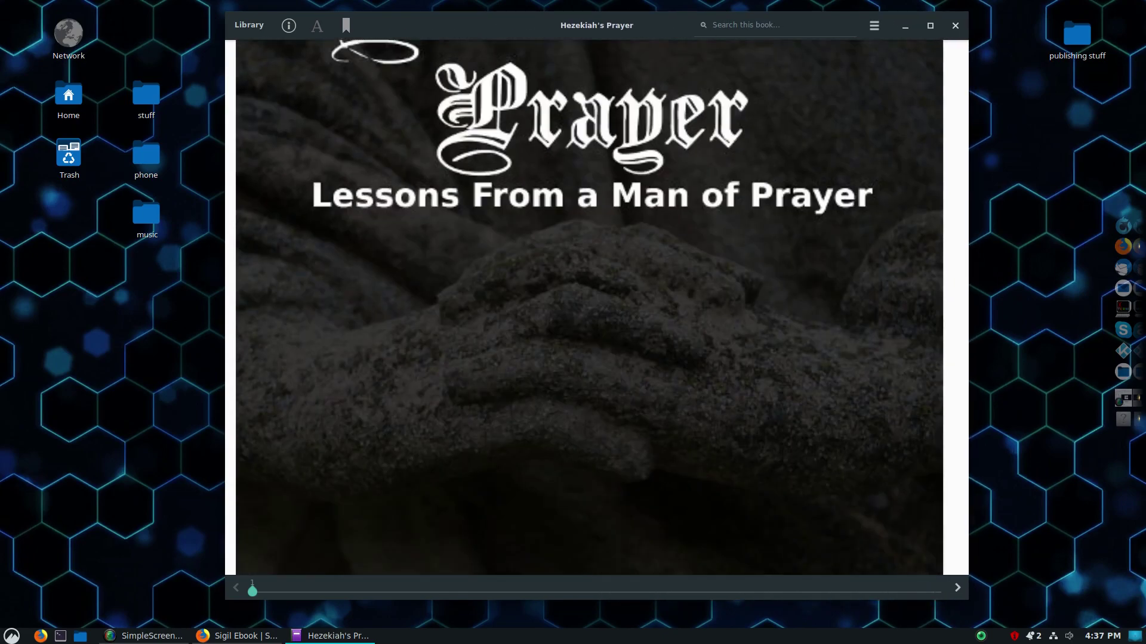
scroll(589, 307, down, 7)
scroll(589, 307, up, 7)
Narrow the reader window, maximize it and restore it, checking how the cover image scales.
drag(968, 308, 627, 308)
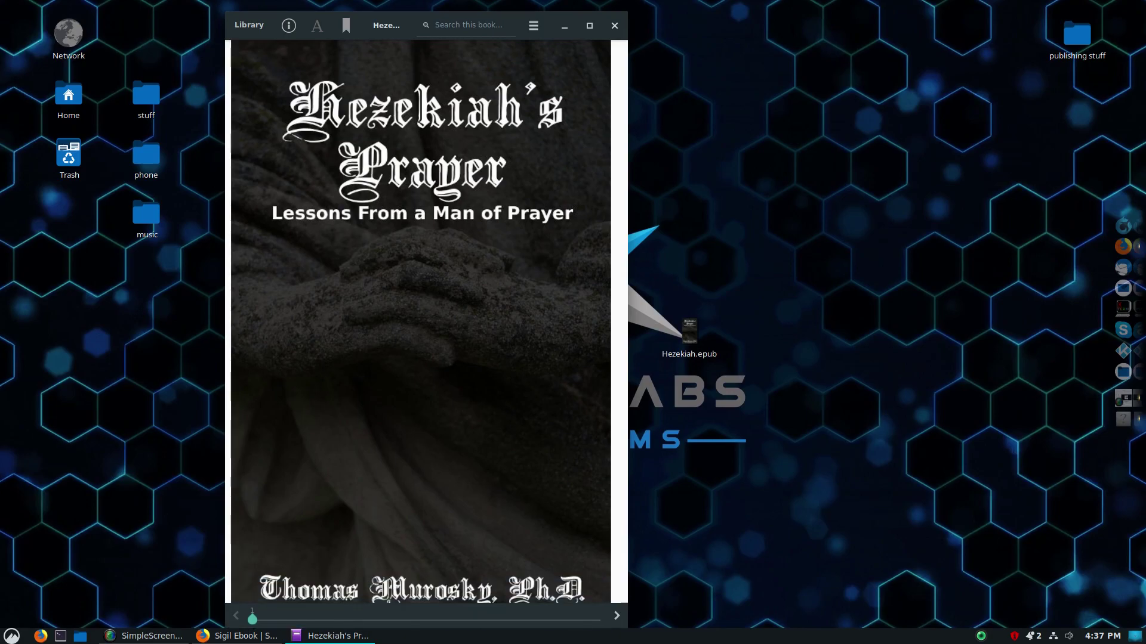
key(super+Up)
key(super+Up)
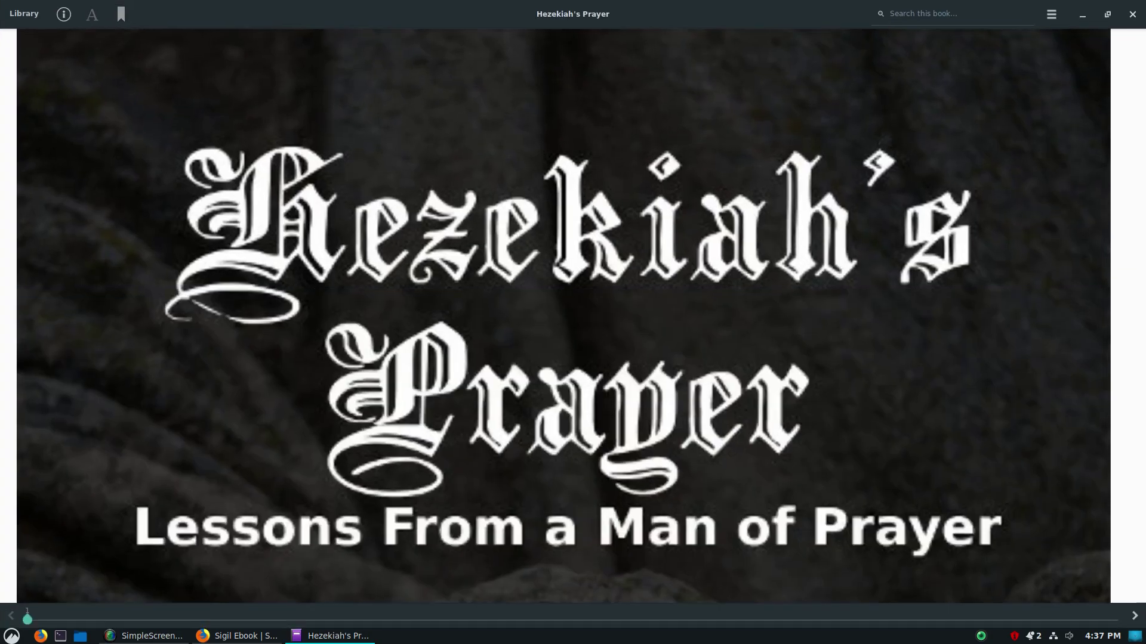
key(super+Down)
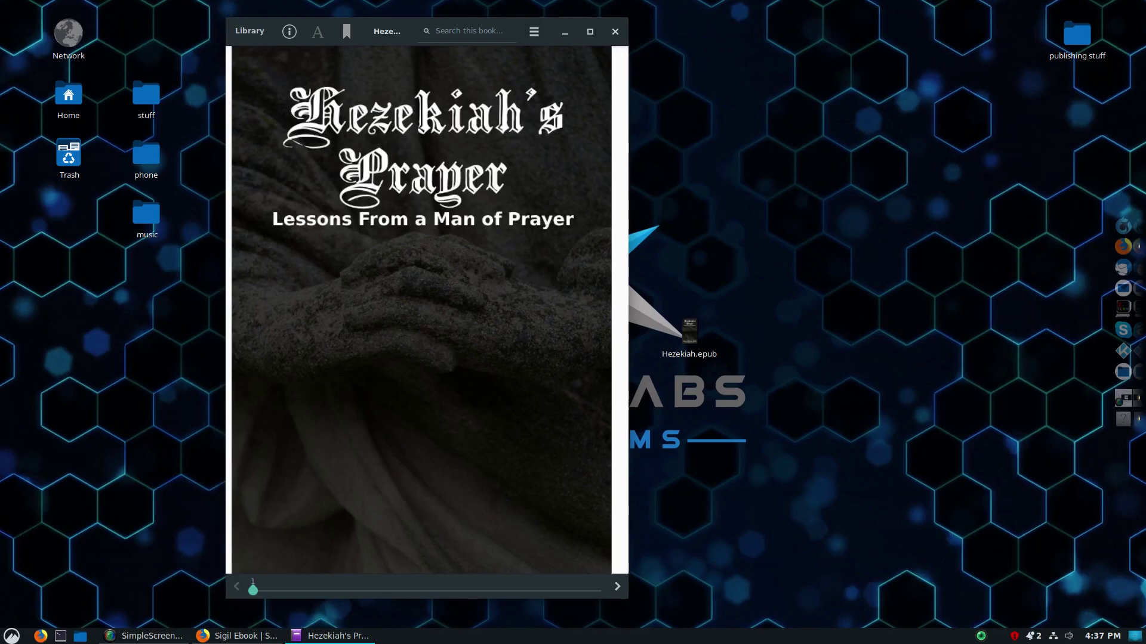
Page forward past the title page to the Table of Contents and check the reader's own contents list against it.
key(Right)
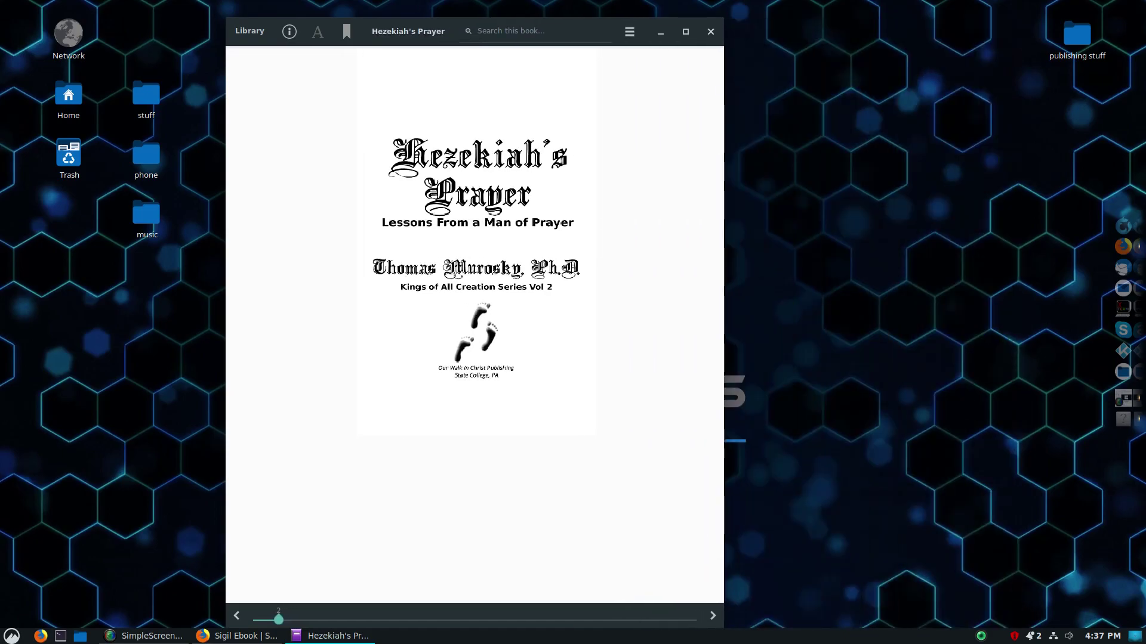
key(Right)
key(Right)
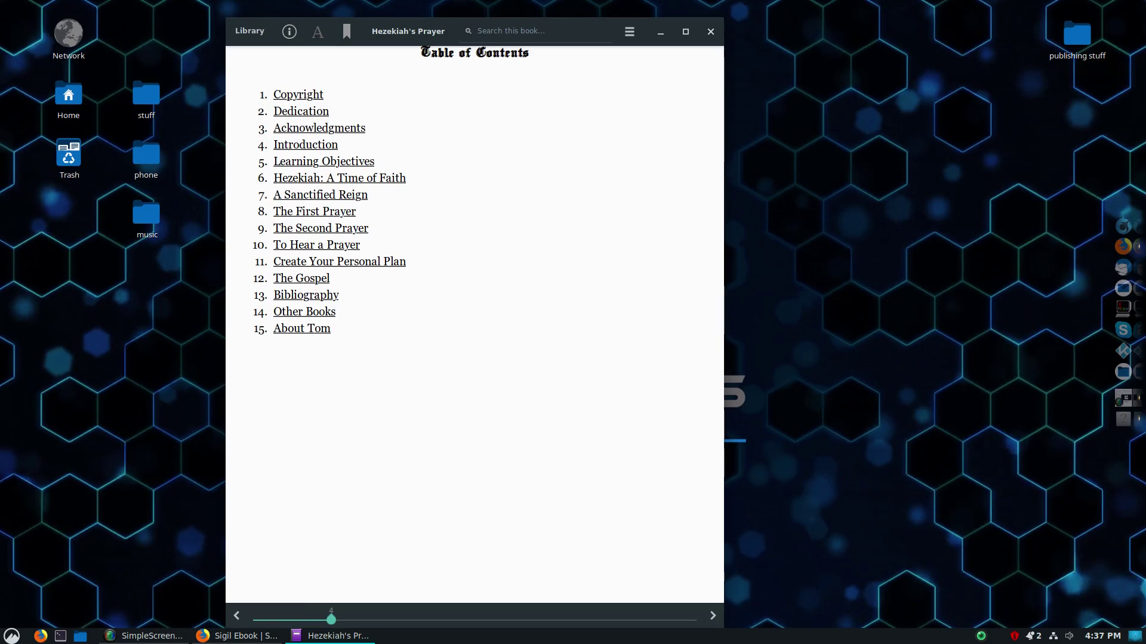
click(289, 31)
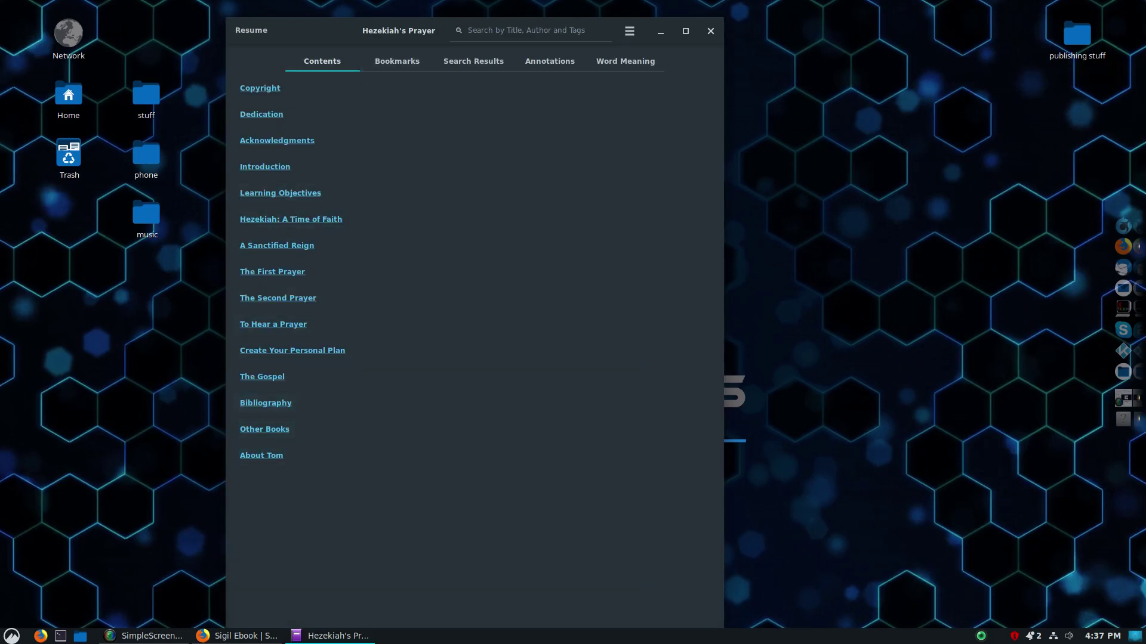
click(280, 193)
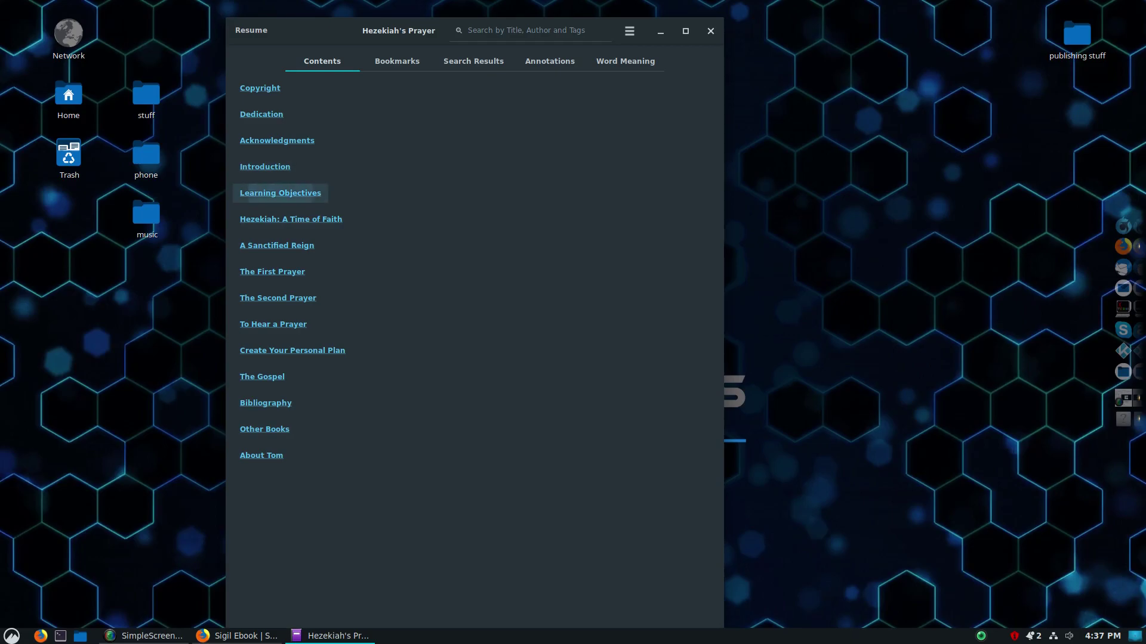
click(289, 32)
Test the Introduction link in the Table of Contents and go back to the list.
key(Down)
key(Return)
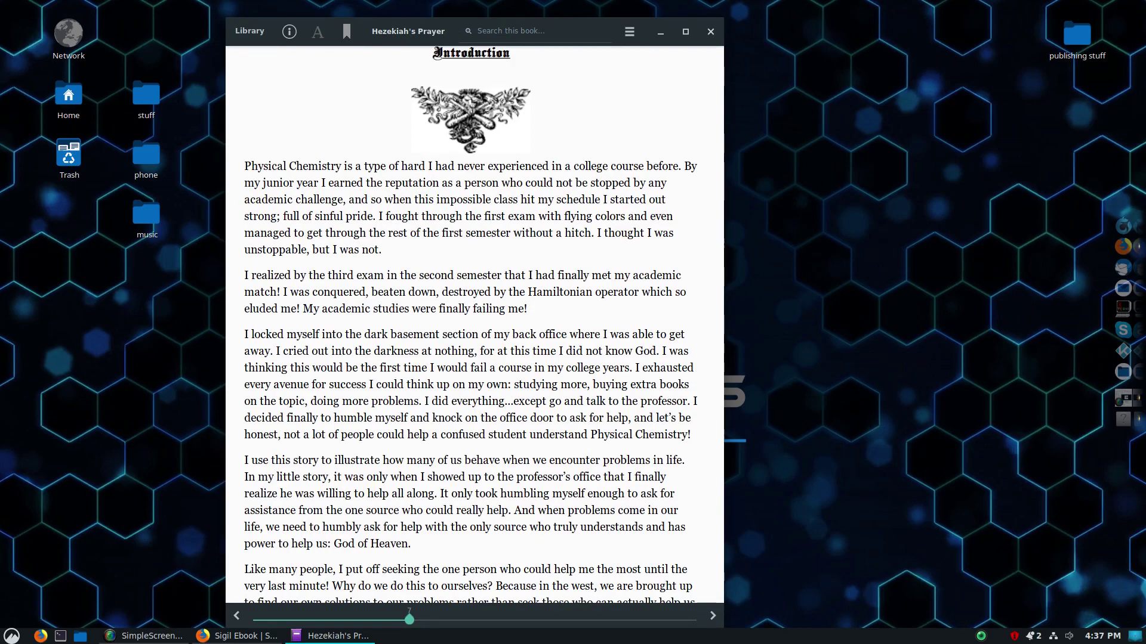
key(alt+Left)
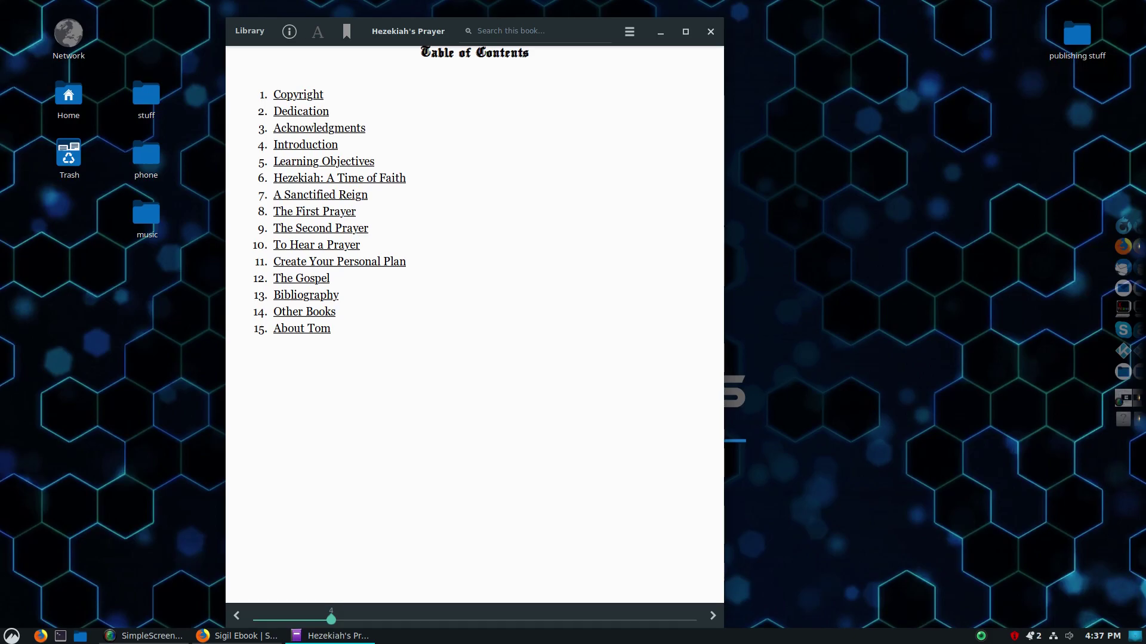
Open Acknowledgments from the Table of Contents and page forward to the Learning Objectives chapter.
key(Return)
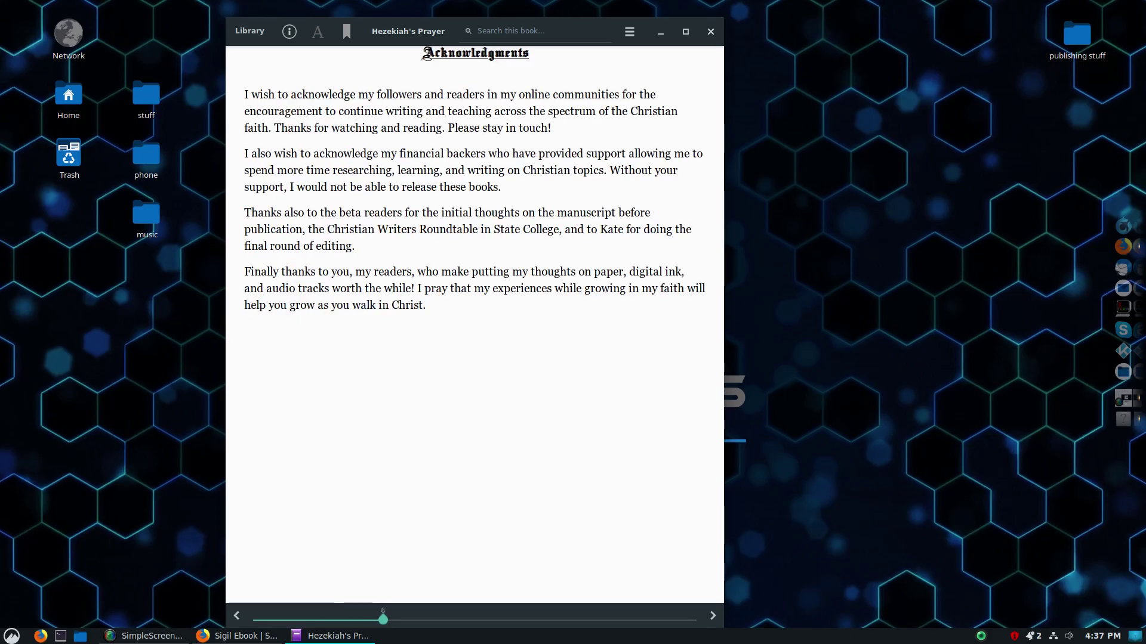
key(Right)
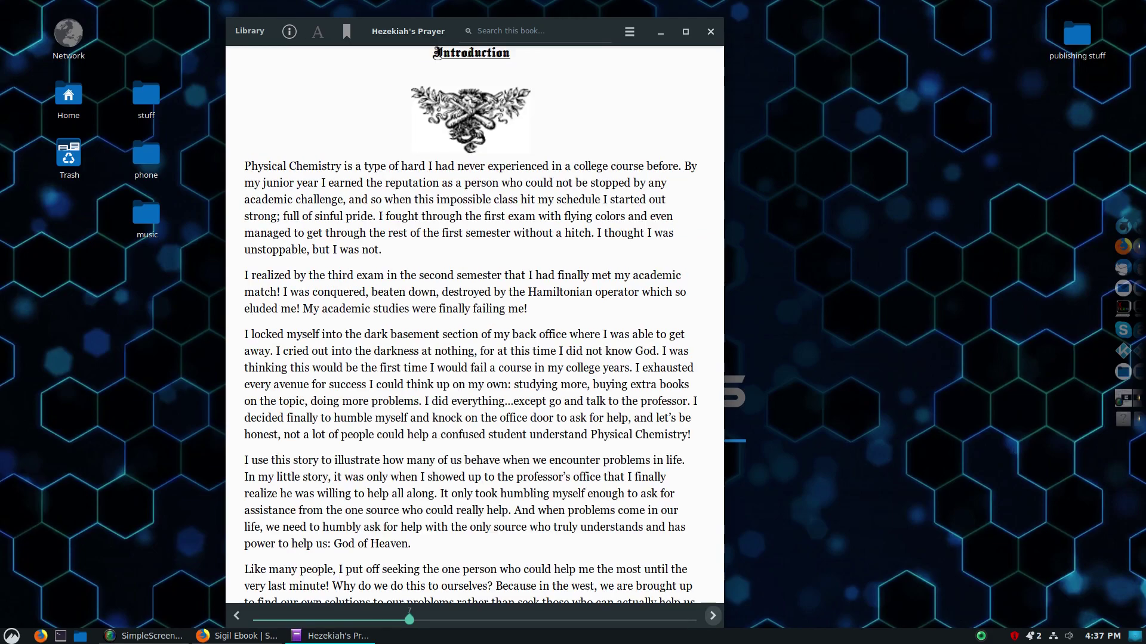
key(Right)
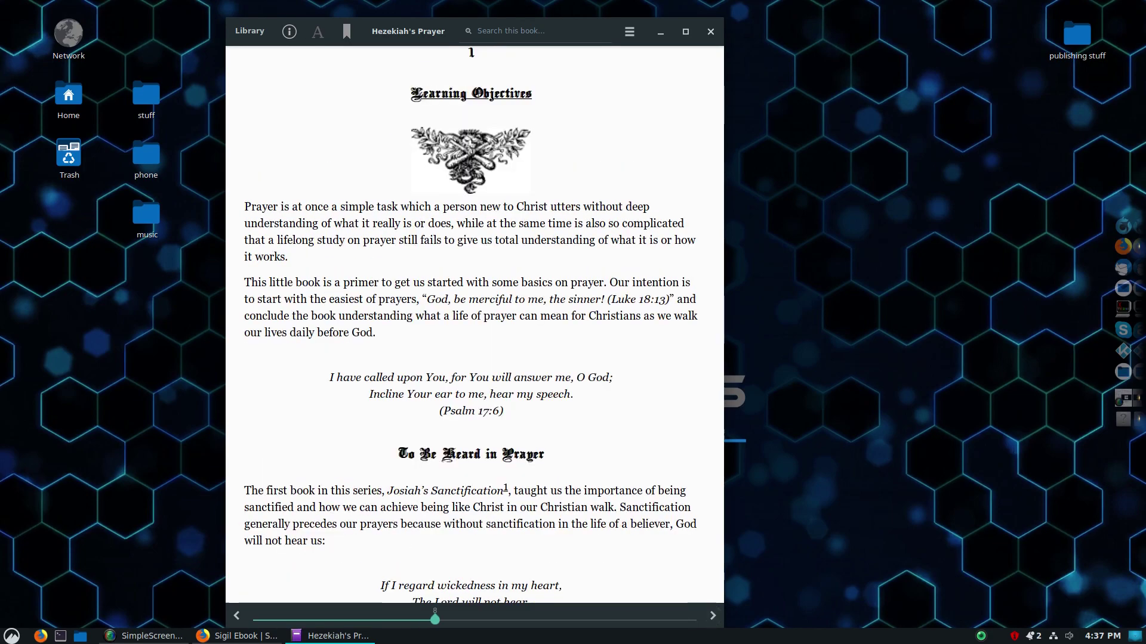
Read down the Learning Objectives chapter to its Chapter Summary, checking the headings, verse quotations and bold text.
scroll(474, 324, down, 7)
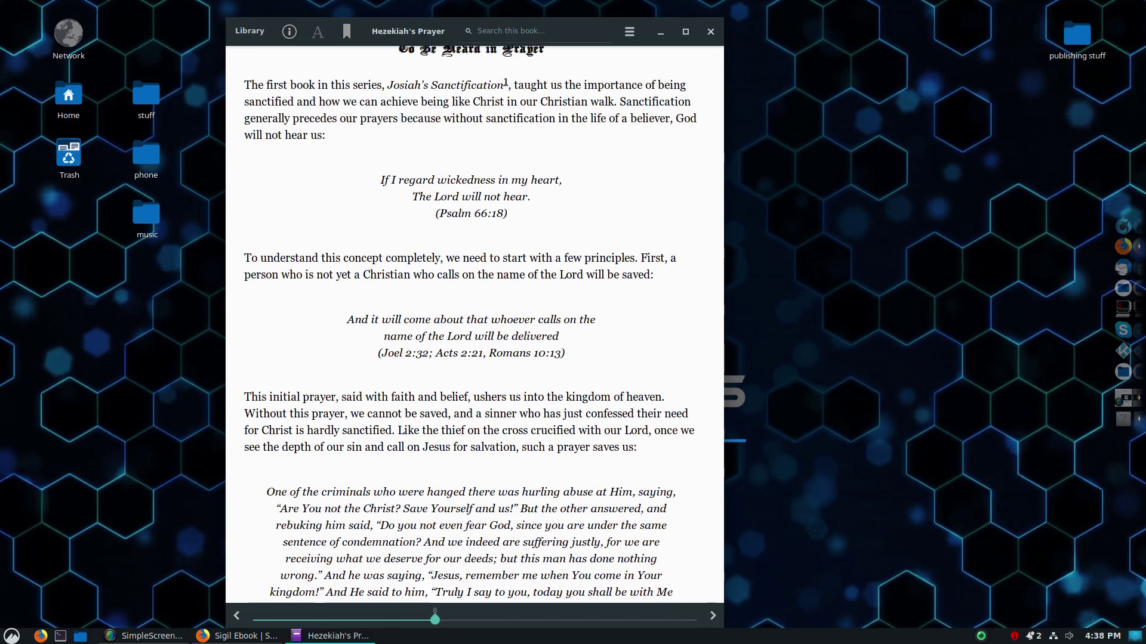
key(Down)
key(Down)
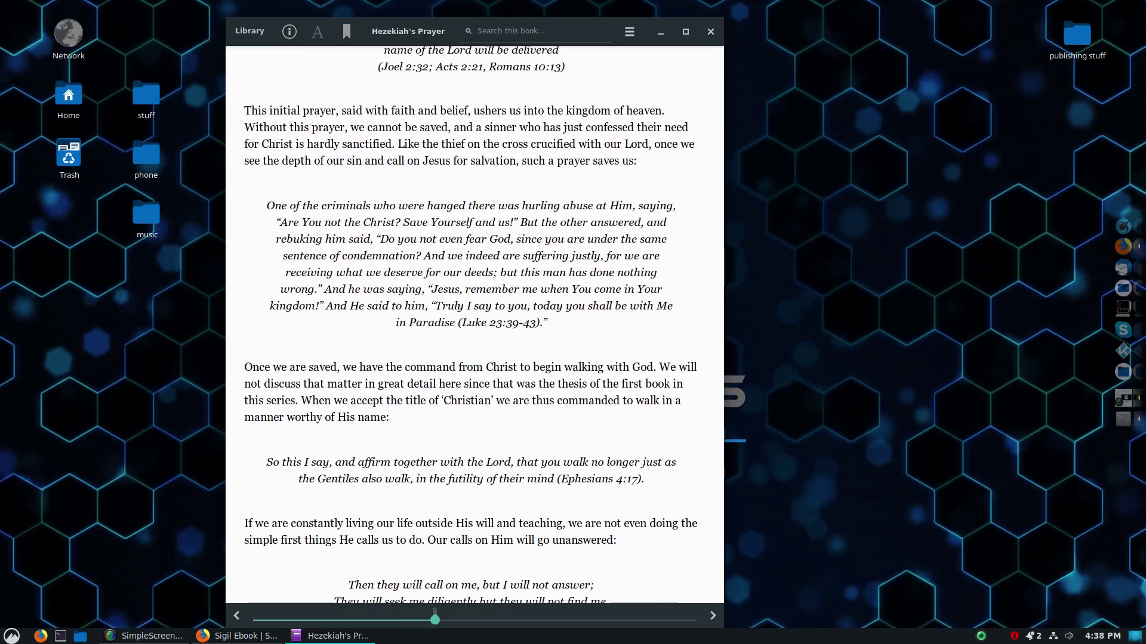
key(Down)
key(Down)
key(Down)
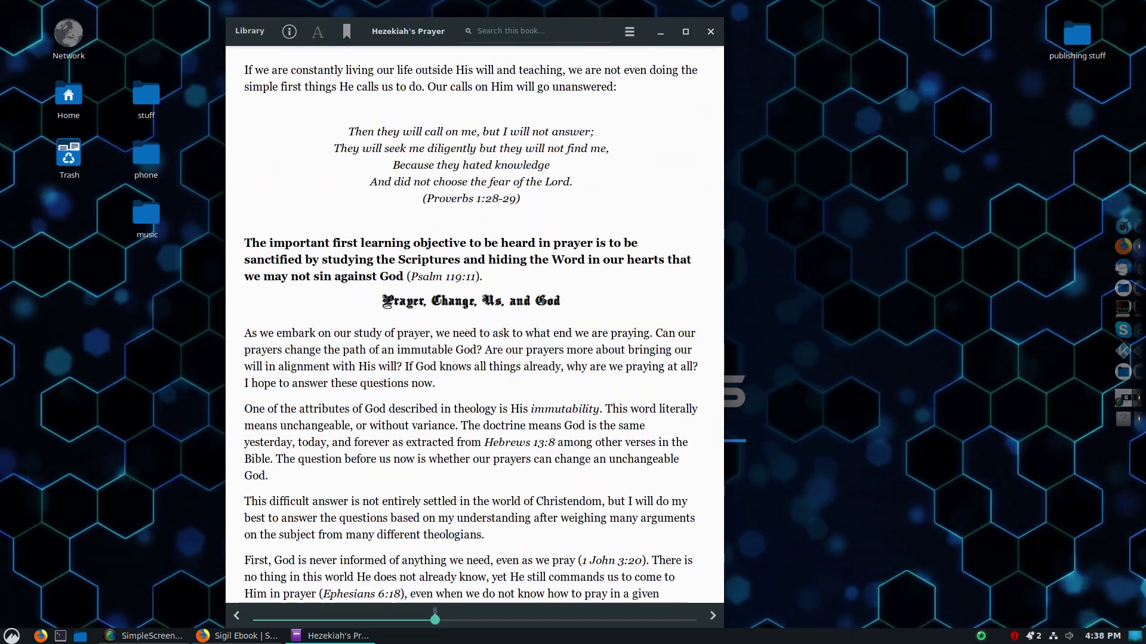
key(Down)
key(Down)
key(Down)
key(Down)
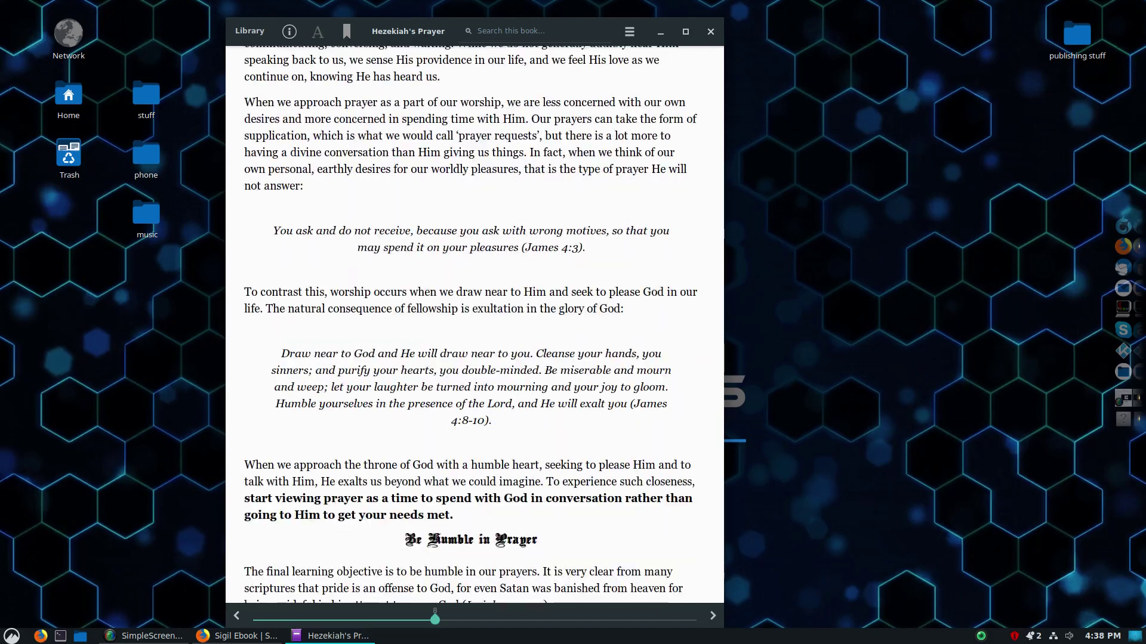
key(Down)
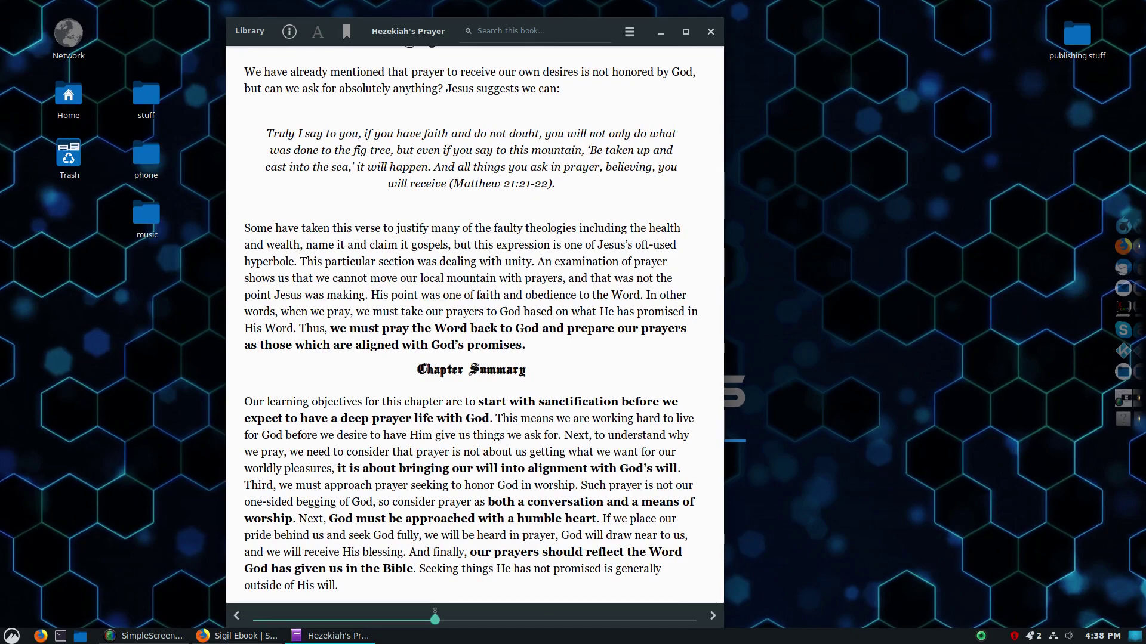
Jump ahead to page 12, The Second Prayer, and page forward to the Bibliography.
drag(435, 620, 539, 620)
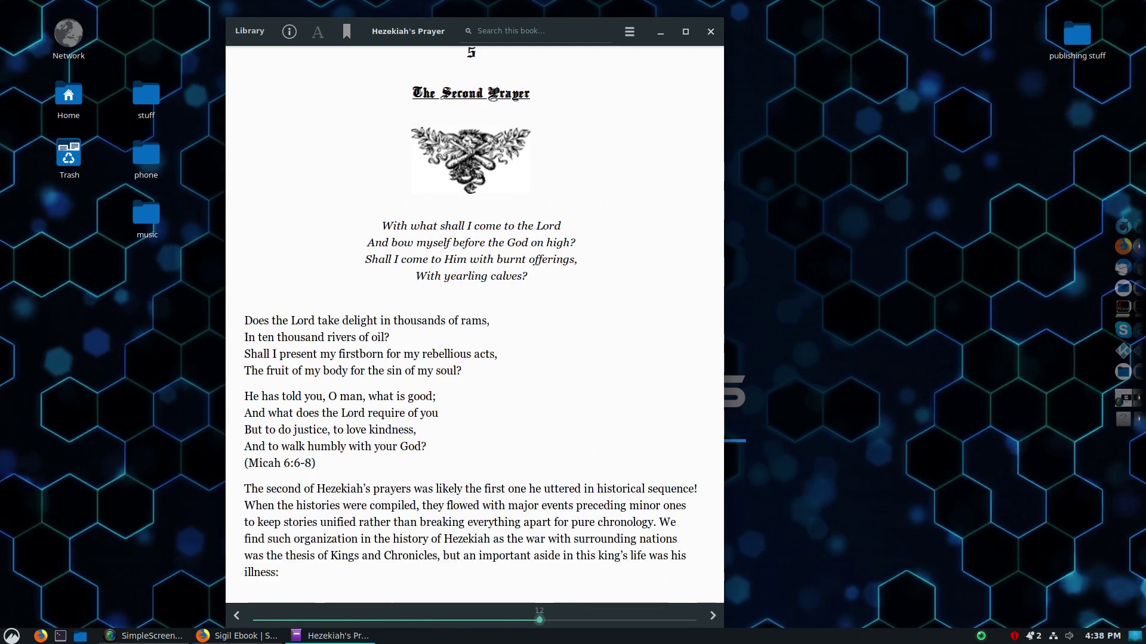
key(Right)
key(Right)
key(Right)
key(Right)
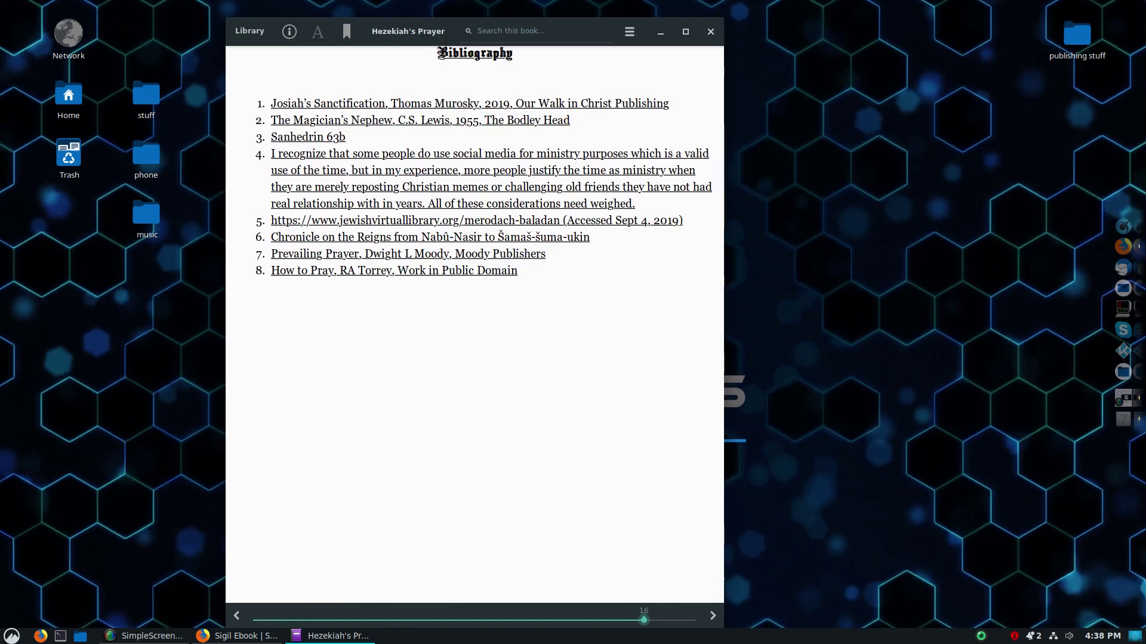
Go back to The Gospel, highlight the Bibliography heading beneath its text, and return to the Bibliography page.
key(Left)
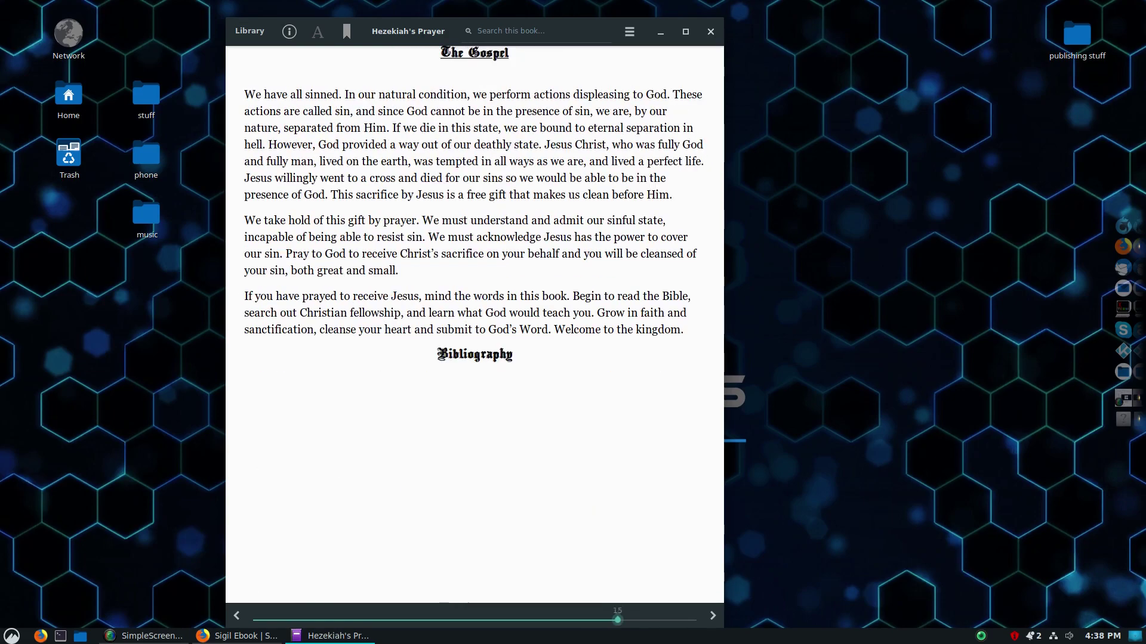
drag(513, 355, 437, 354)
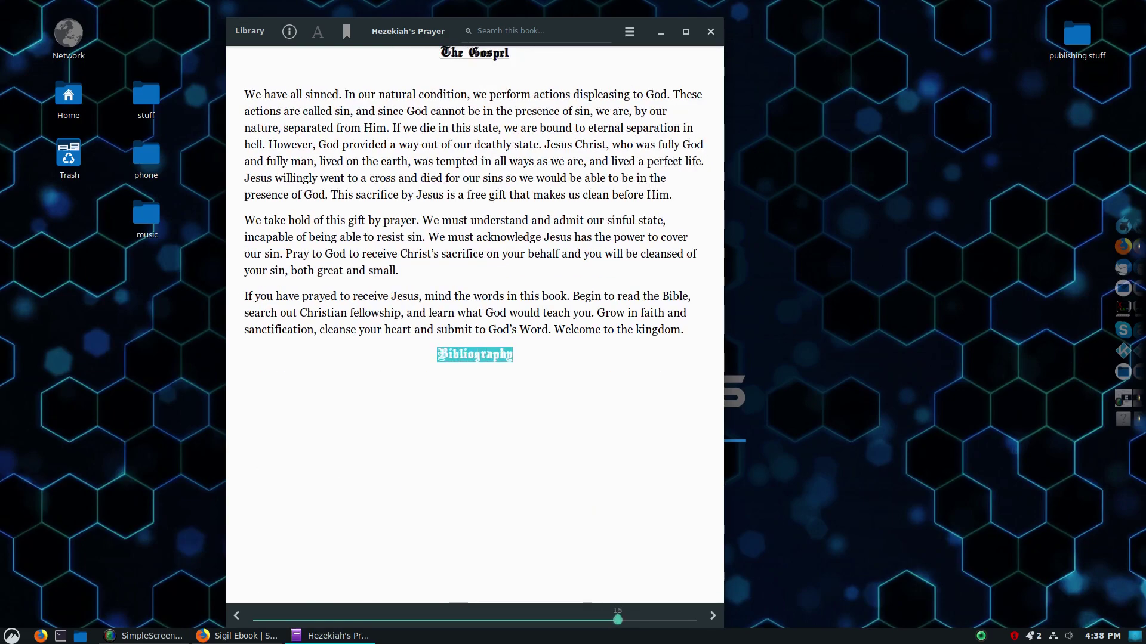
key(Right)
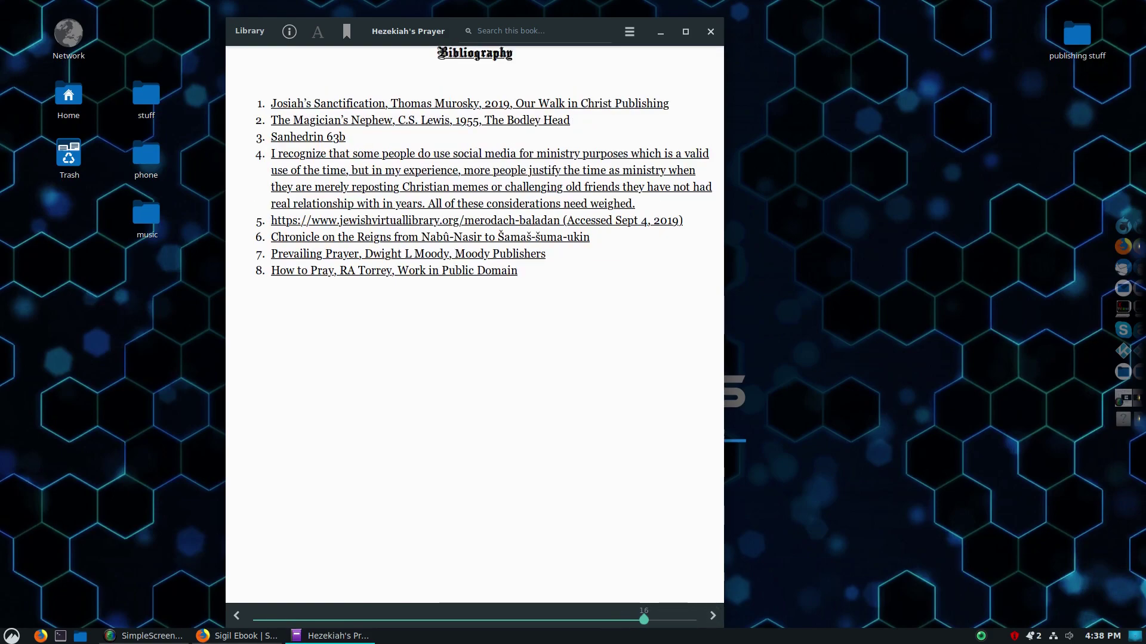
Follow Bibliography entry 3 to its reference in the text and read on past The Regional Conflict to the Chapter Summary.
scroll(474, 324, down, 4)
scroll(475, 324, down, 7)
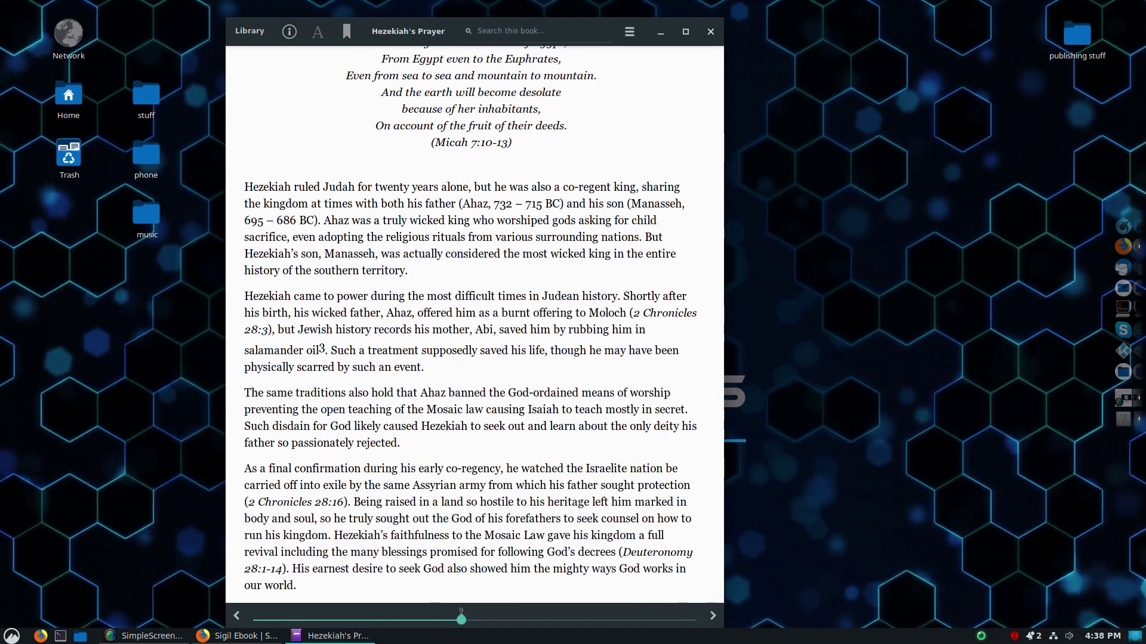
key(Down)
key(Down)
key(Down)
key(Down)
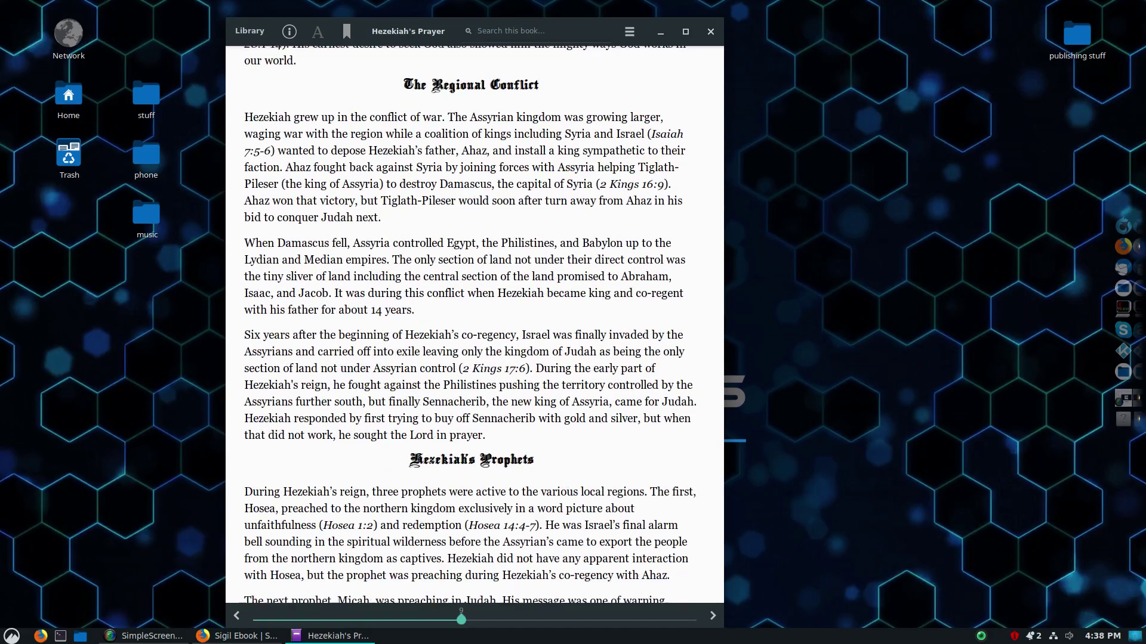
key(Down)
key(Down)
key(Down)
key(Down)
key(Down)
key(Down)
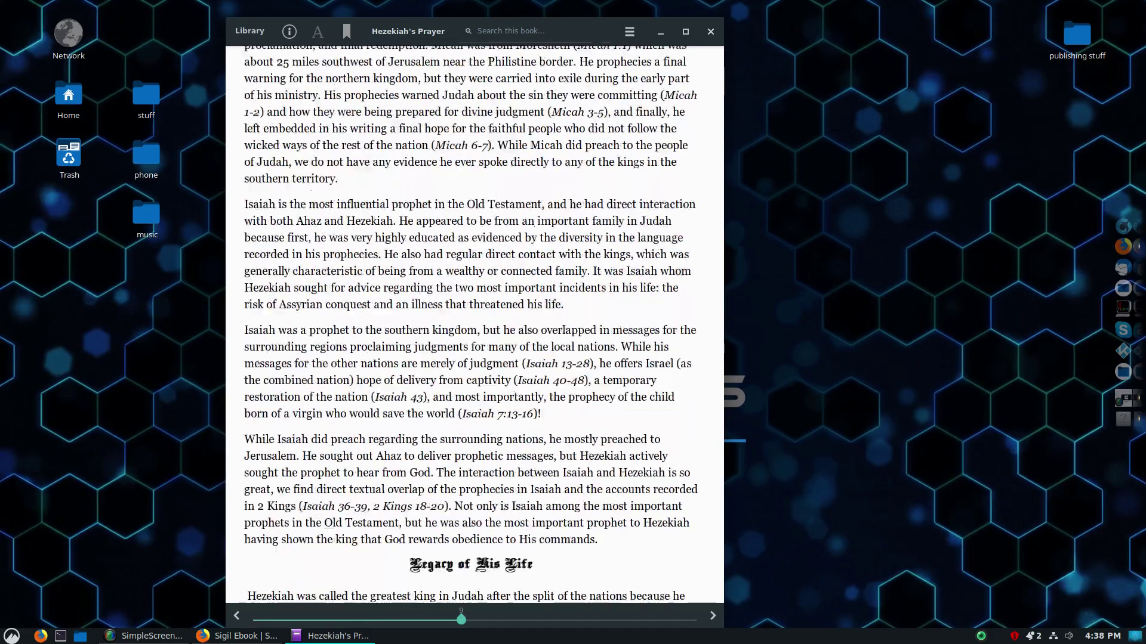
key(Down)
key(Down)
Move back up through the chapter to the note 3 reference after "salamander oil" and return to the Bibliography.
key(Up)
key(Up)
key(Up)
key(Up)
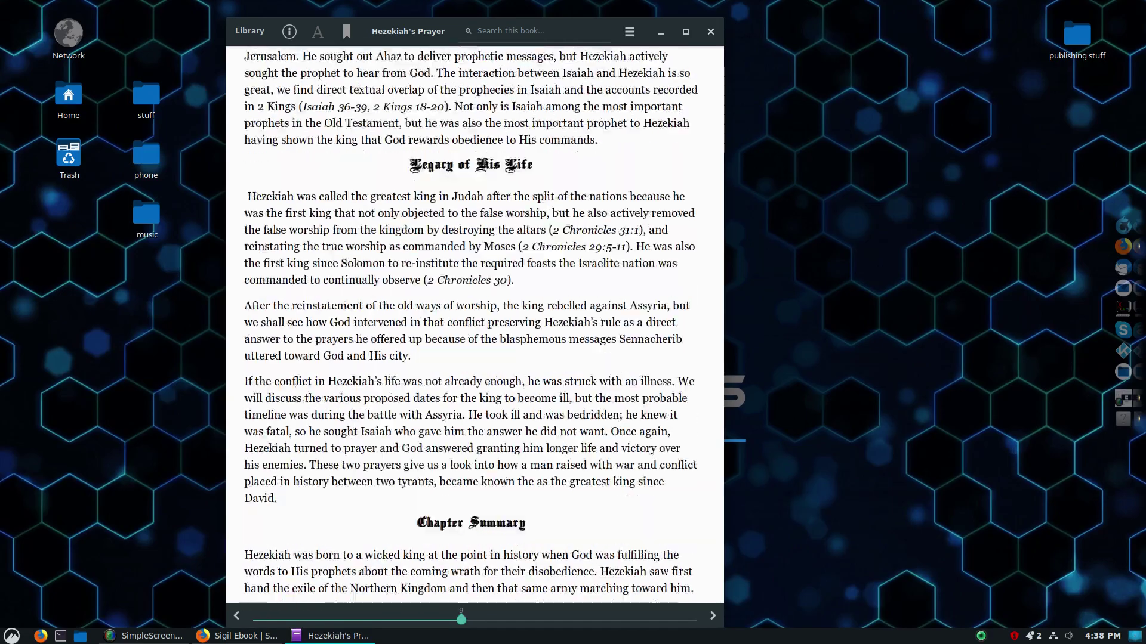
key(Up)
key(Up)
key(Up)
key(Up)
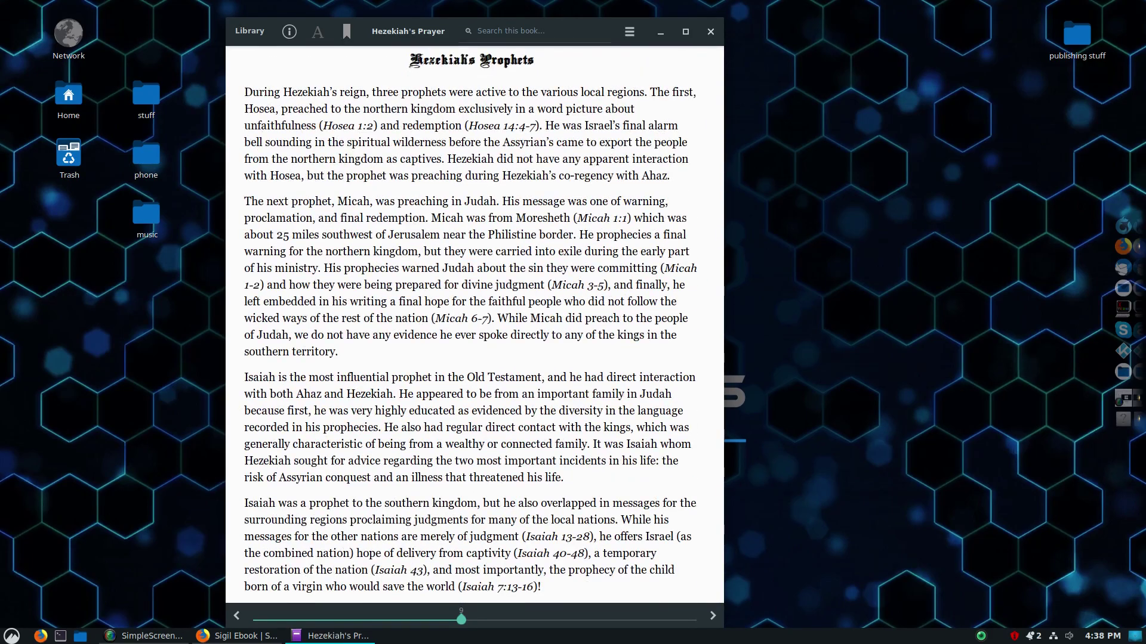
key(Up)
key(Up)
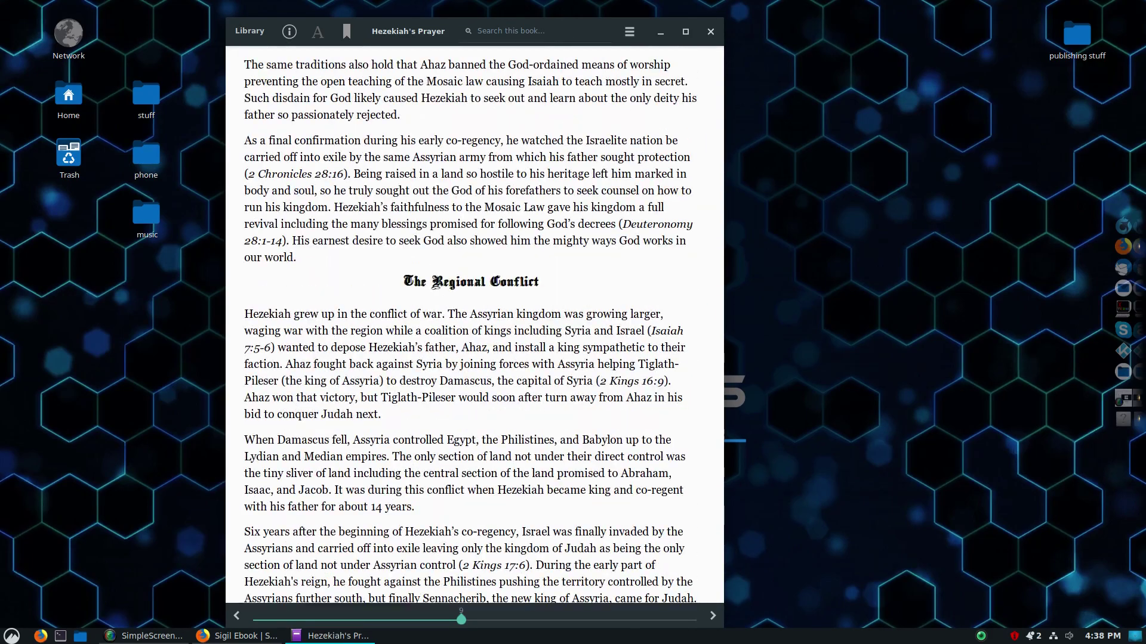
key(Up)
key(Up)
key(Up)
key(Up)
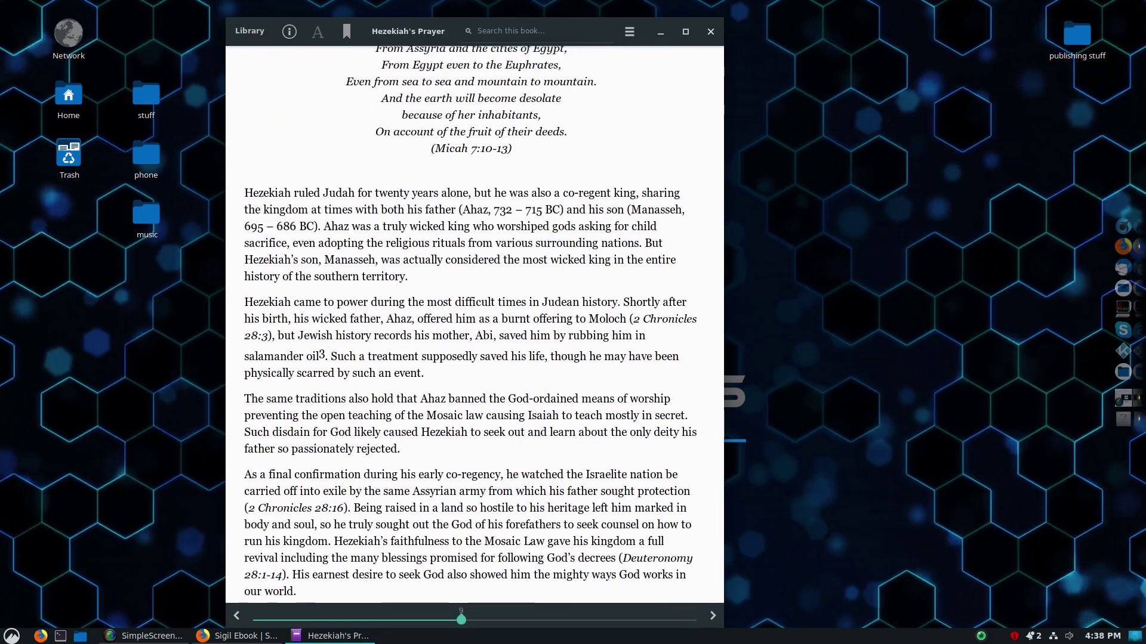
key(Up)
key(Down)
key(Down)
key(Down)
key(Down)
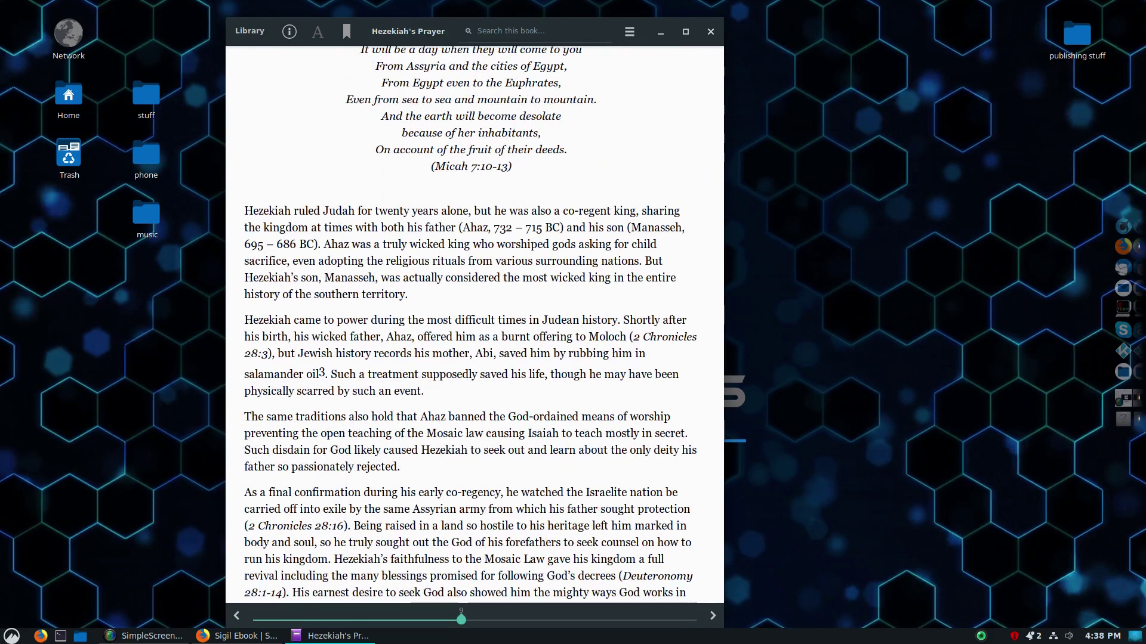
key(Down)
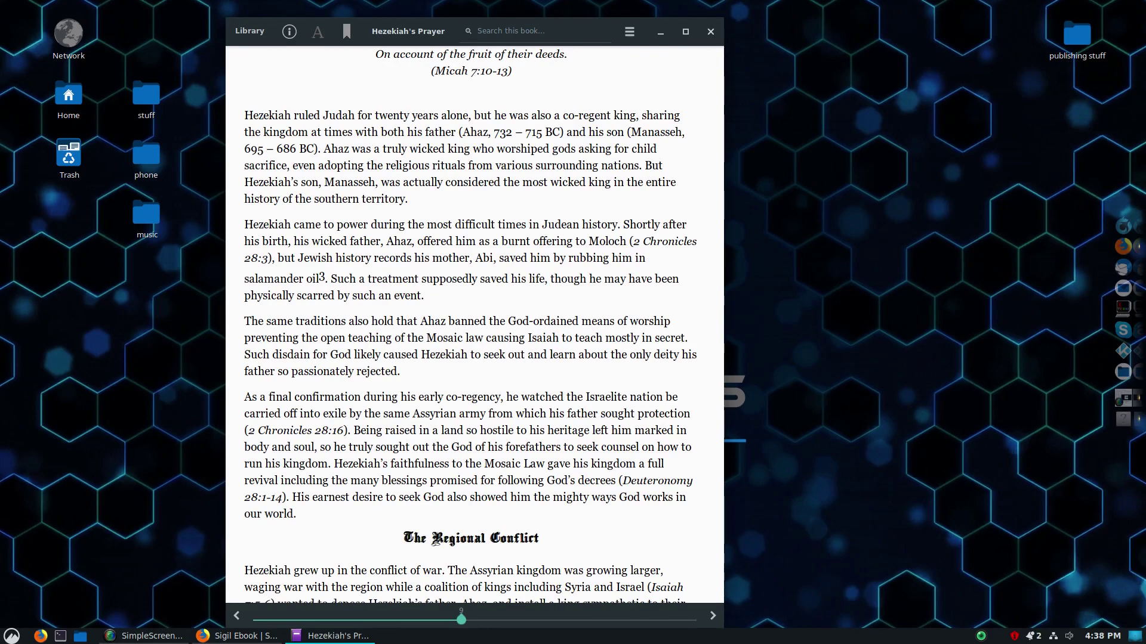
key(ctrl+End)
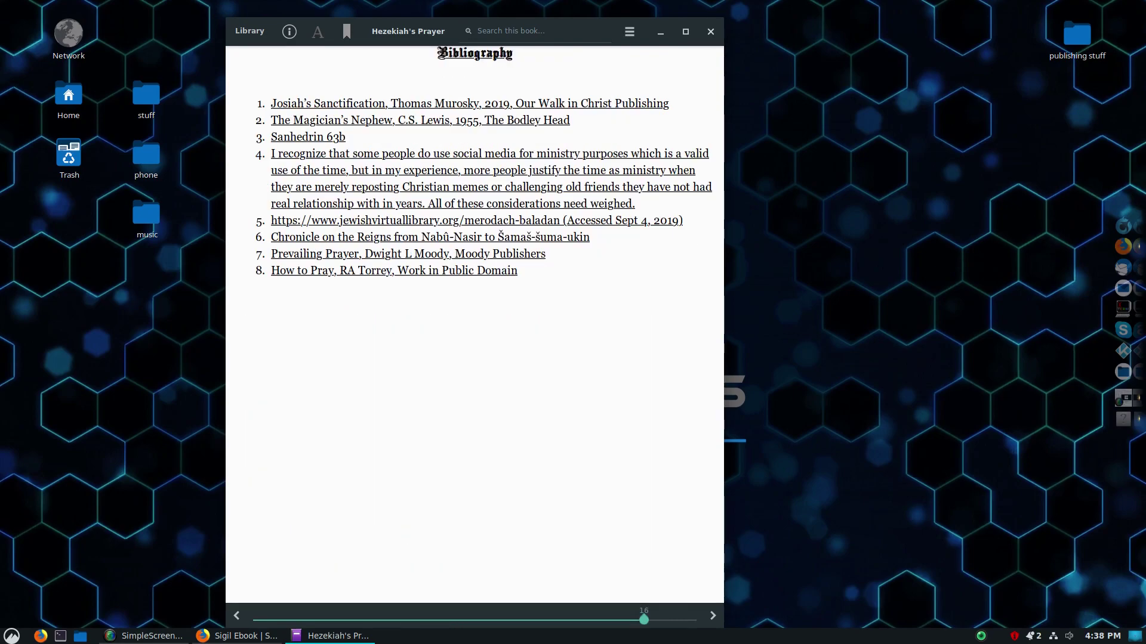
Page forward to Other Books and examine the book listings and the links below them.
key(Right)
scroll(475, 324, down, 5)
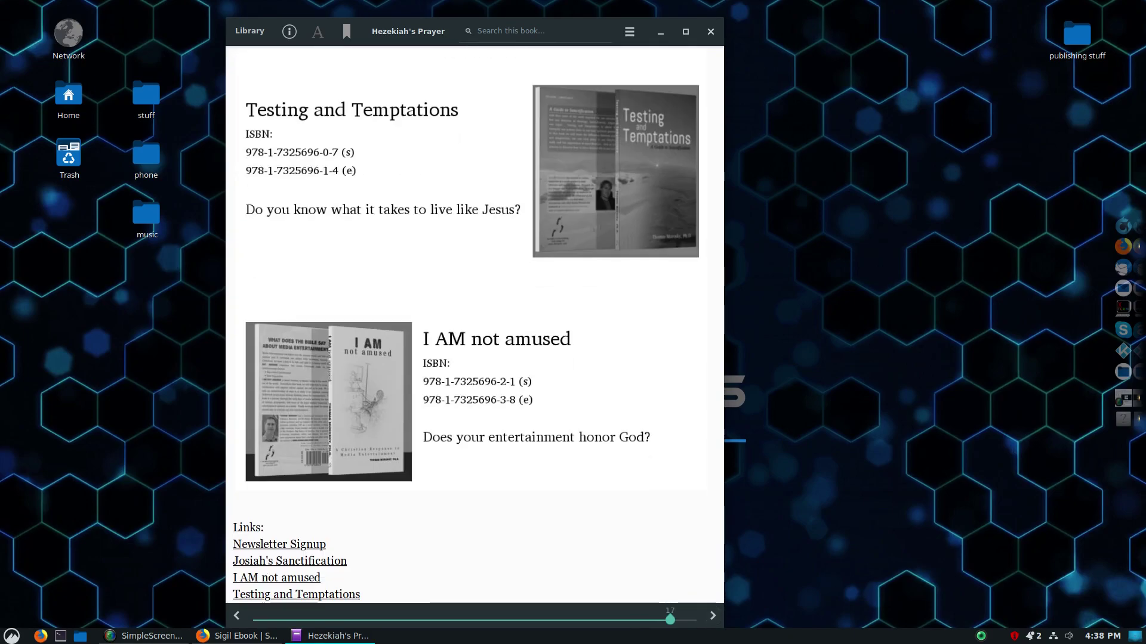
Page forward to the author biography that ends the book, return to the cover, and close the book.
scroll(475, 324, up, 5)
key(Right)
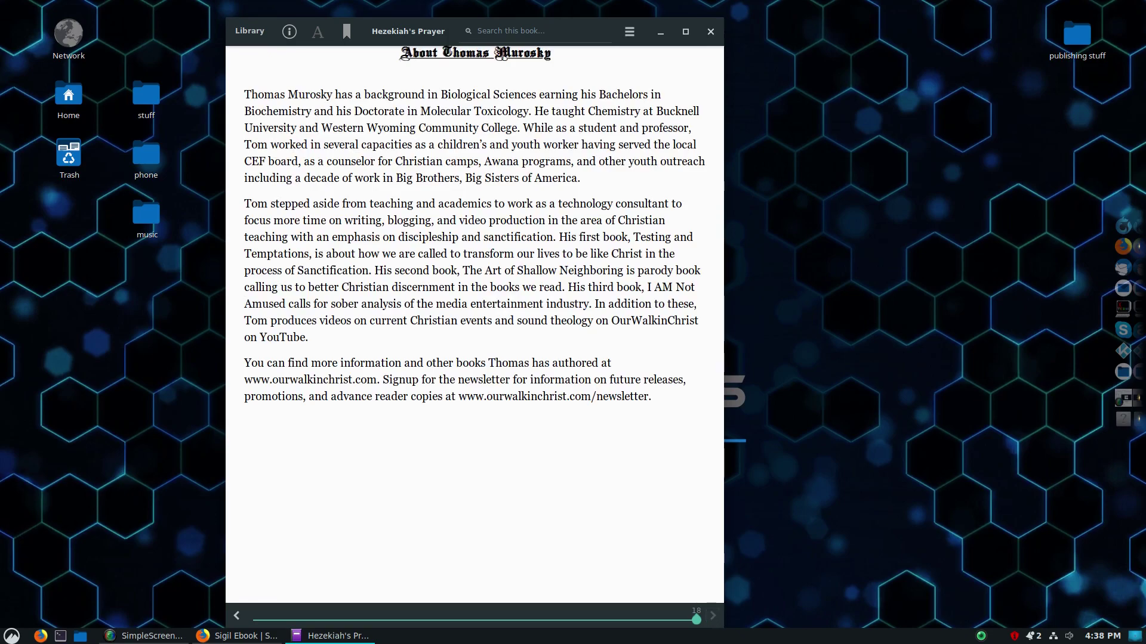
key(Home)
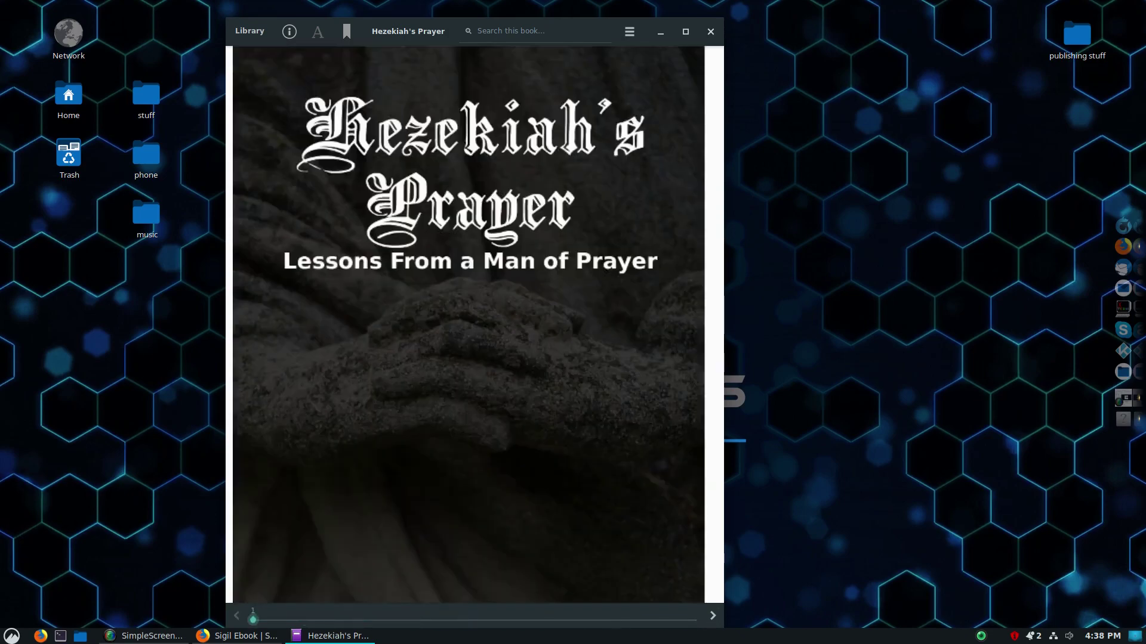
click(710, 31)
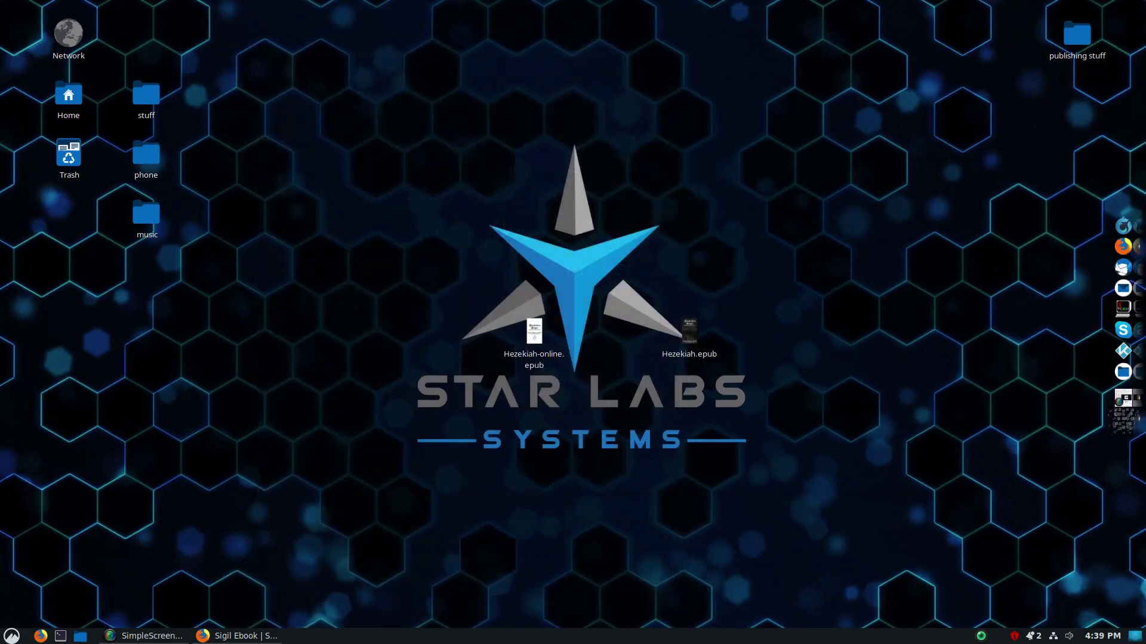
Open Hezekiah.epub from the desktop in the Sigil editor.
right_click(691, 336)
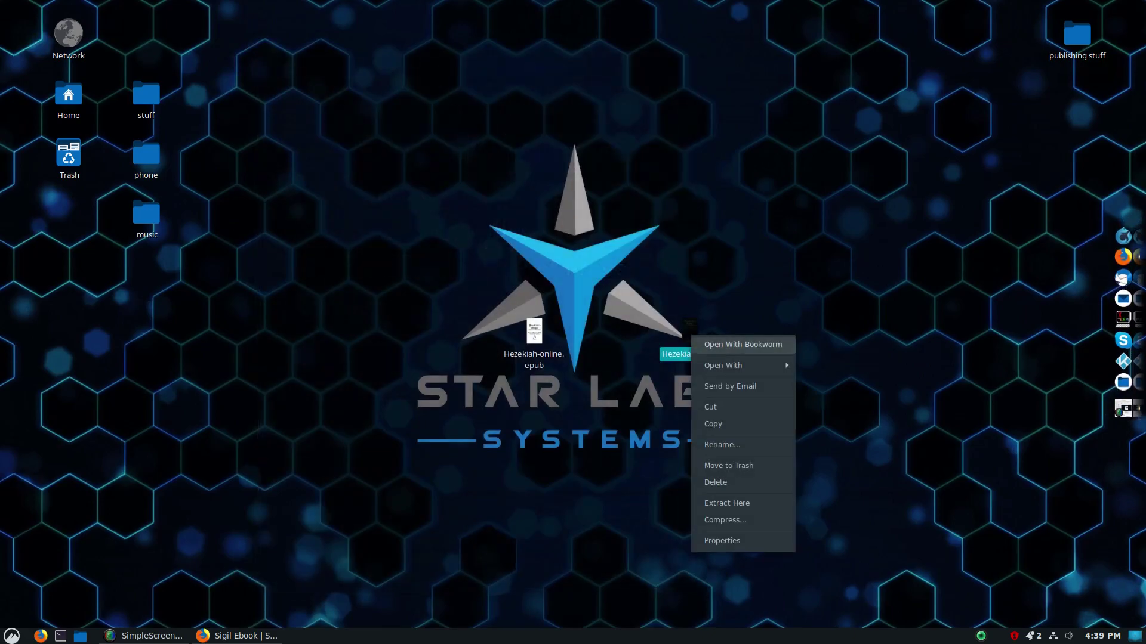
mouse_move(743, 366)
click(818, 416)
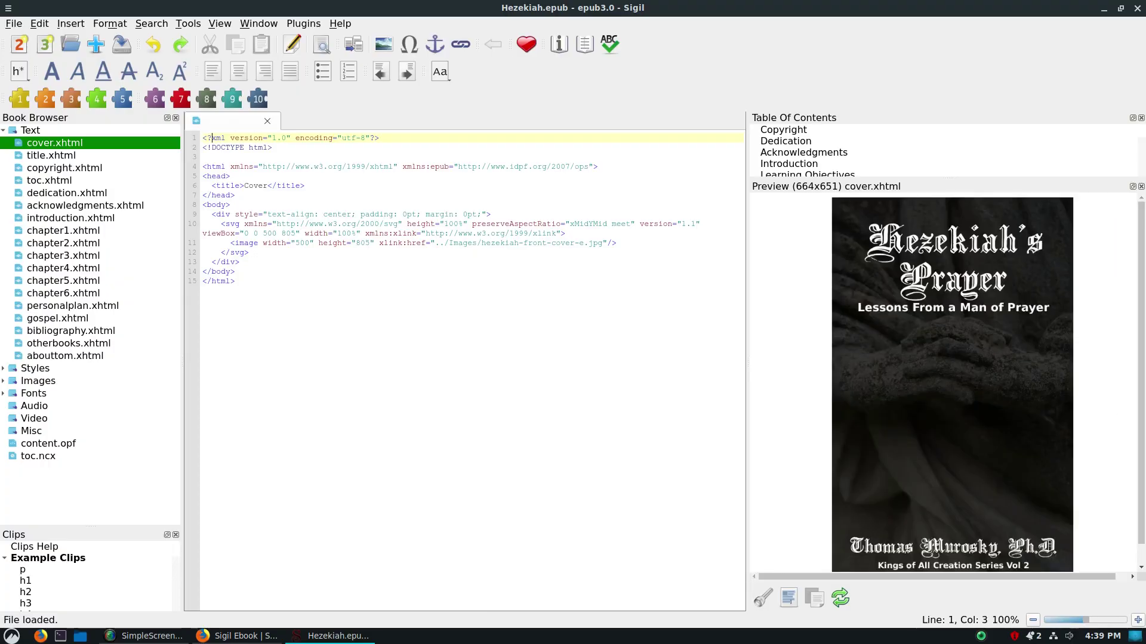
Switch to the Sigil website in Firefox, highlight its tagline, and look through the Sigil-1.0.0 release notes before returning to the page's start.
click(237, 636)
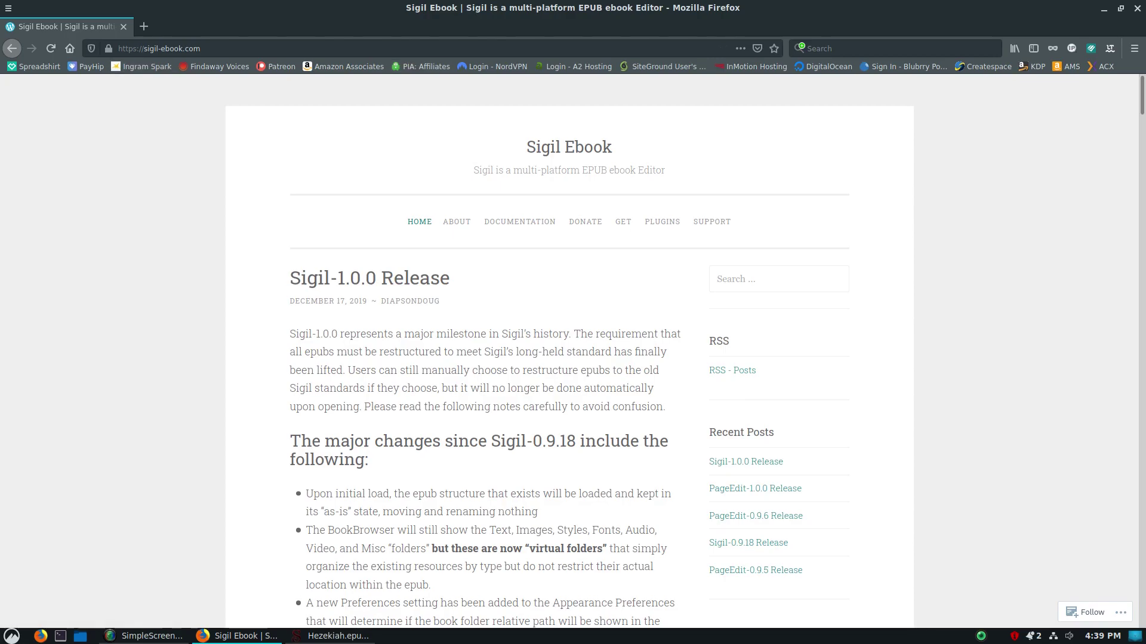
drag(474, 170, 665, 170)
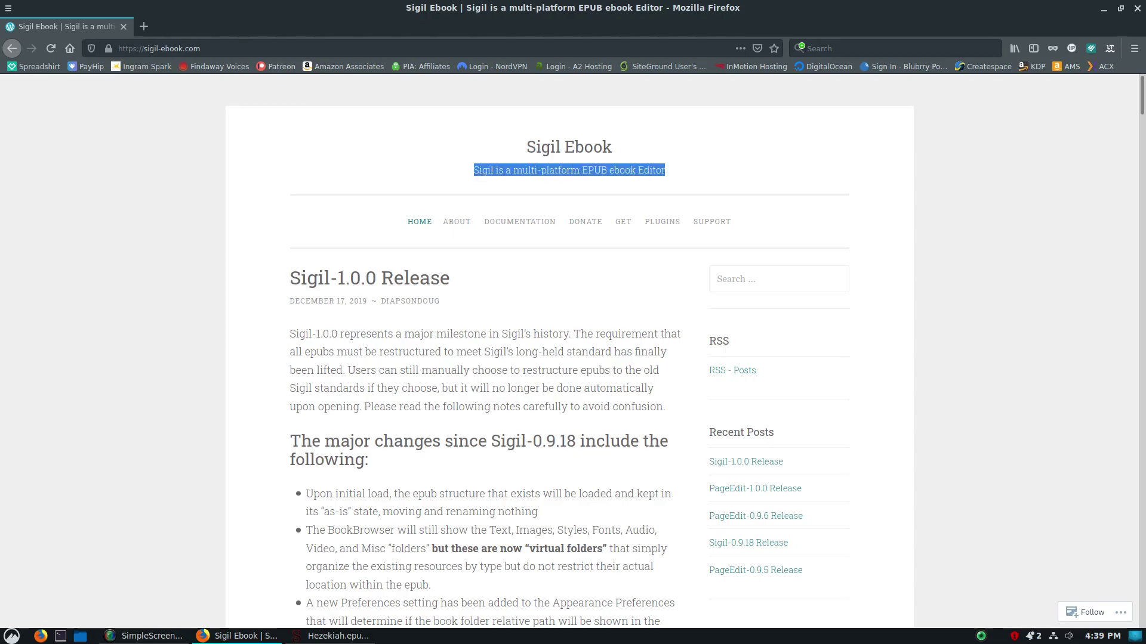
click(664, 170)
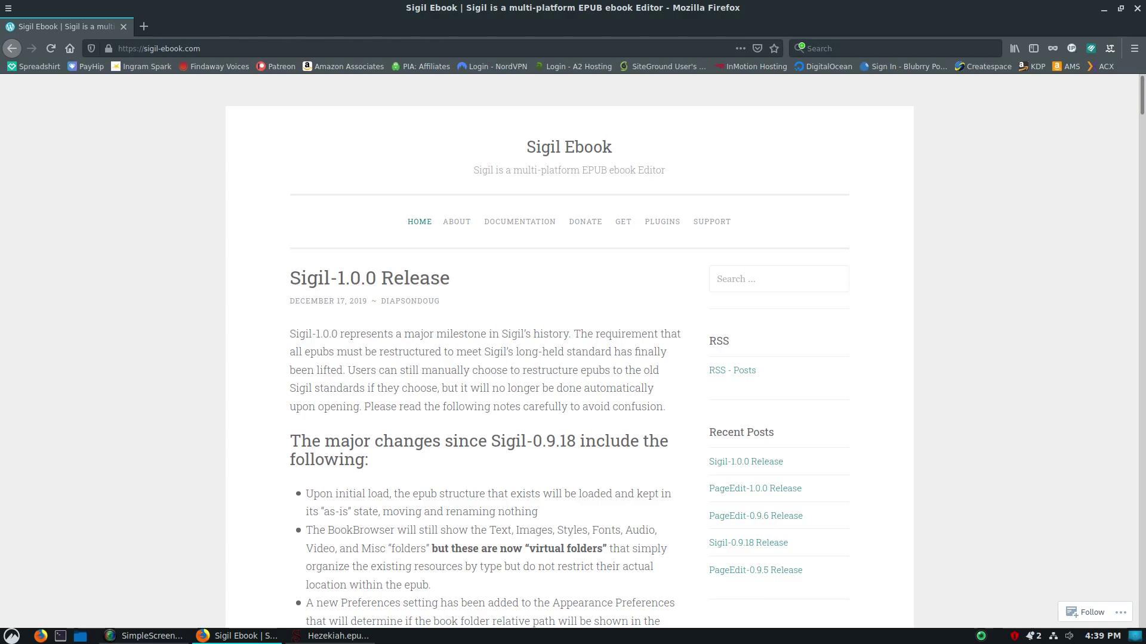
scroll(569, 351, down, 3)
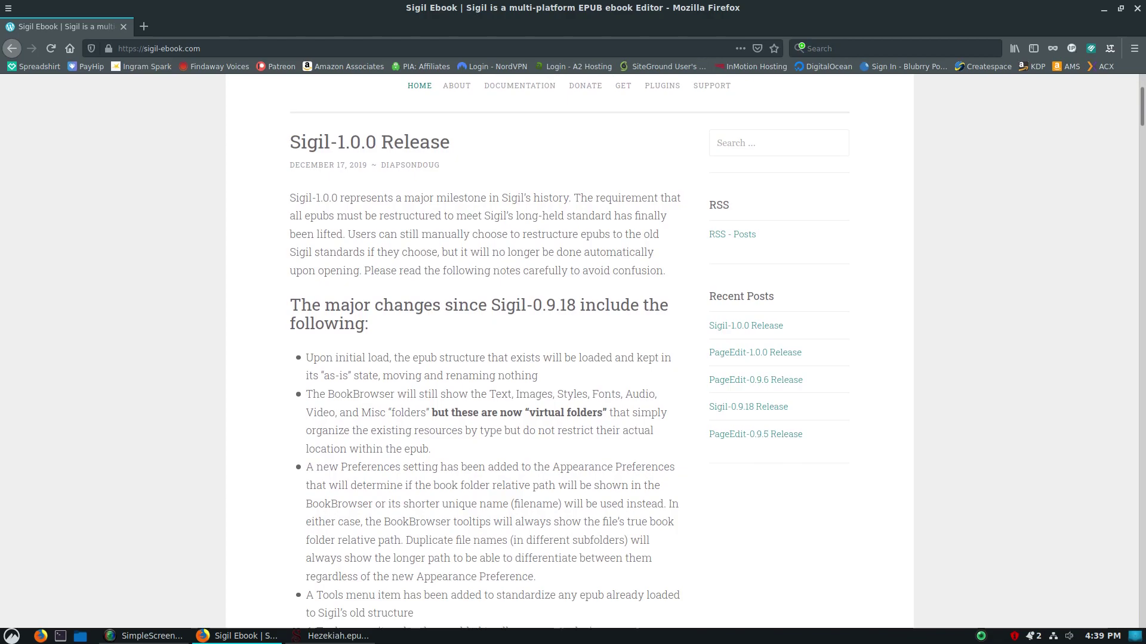
scroll(370, 108, down, 1)
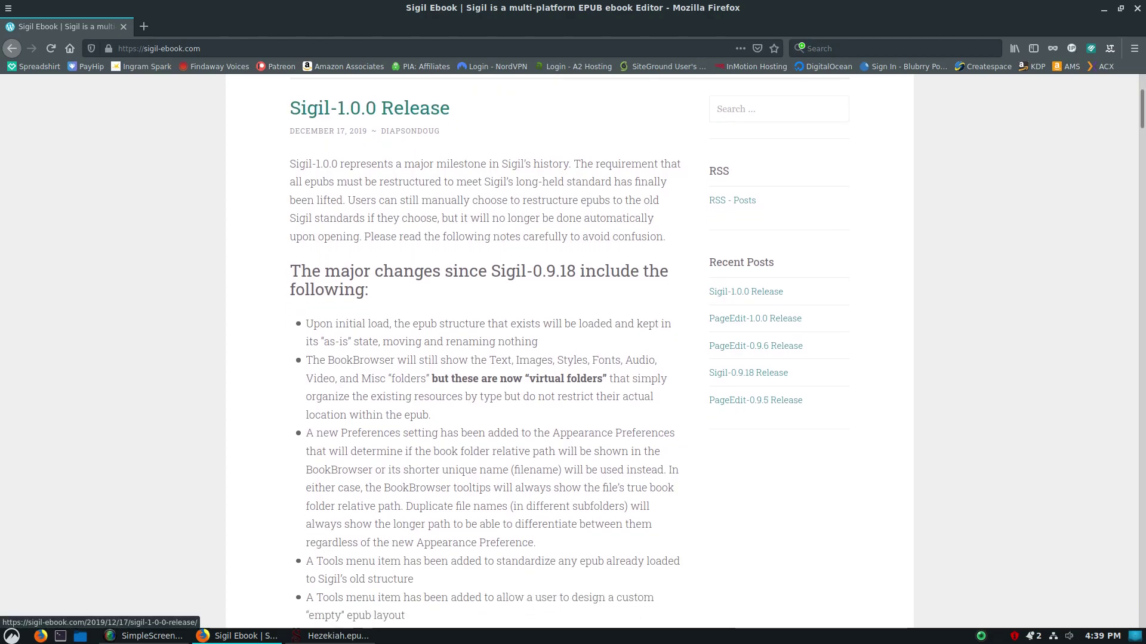
scroll(485, 351, down, 10)
scroll(485, 351, down, 3)
mouse_move(1143, 322)
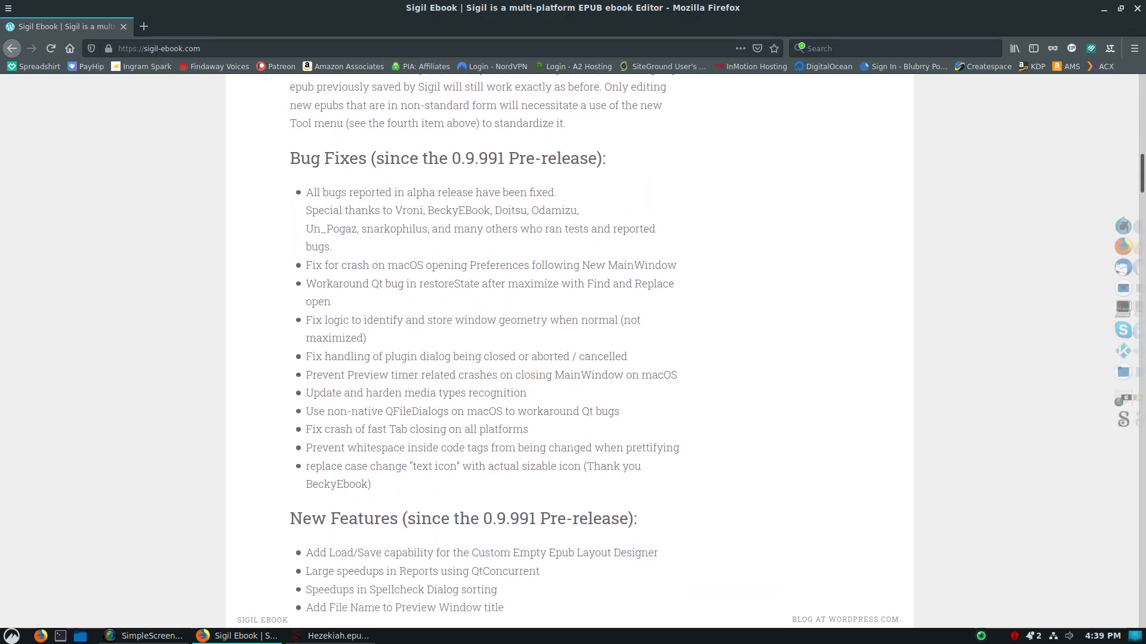
drag(1140, 173, 1141, 87)
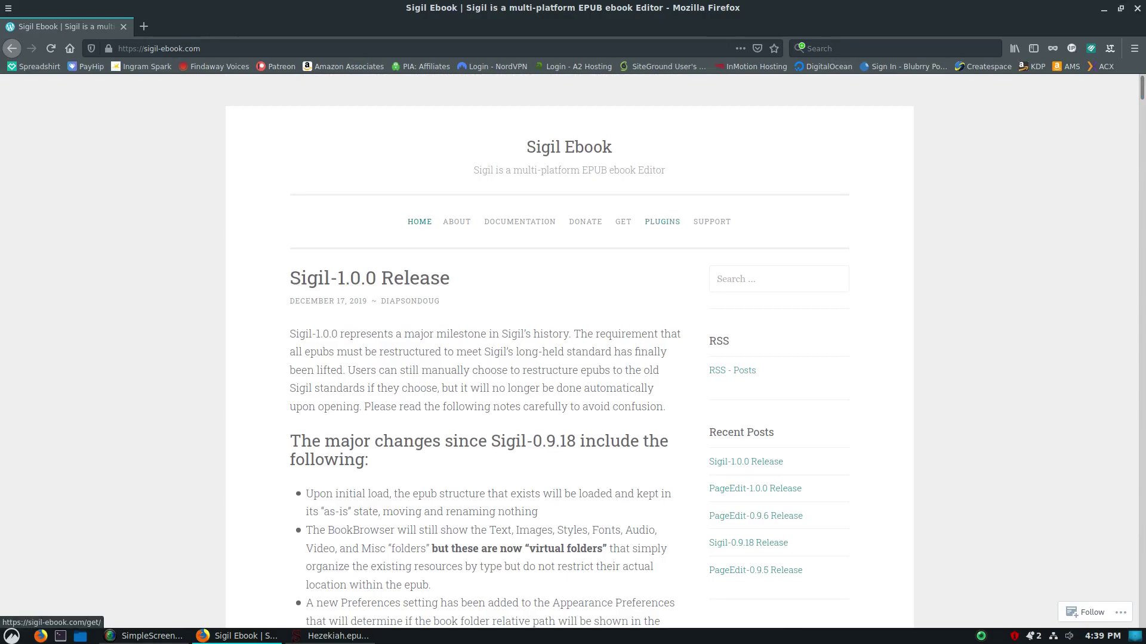
Open the site's Get page and follow the releases link for the binary installers to GitHub.
click(623, 221)
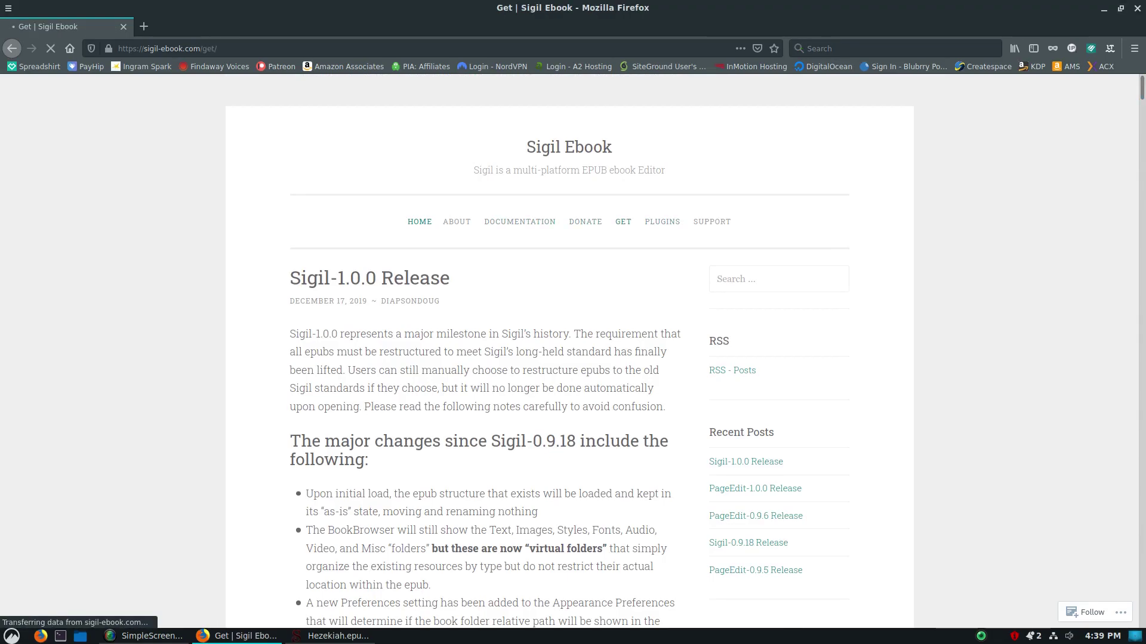
scroll(494, 296, down, 2)
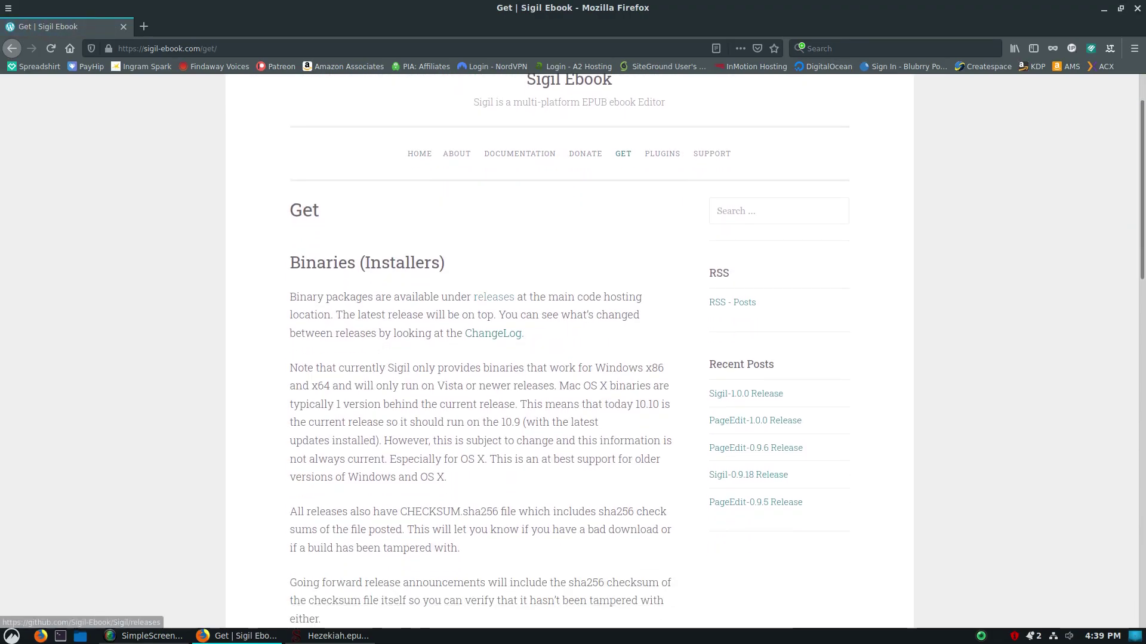
click(494, 297)
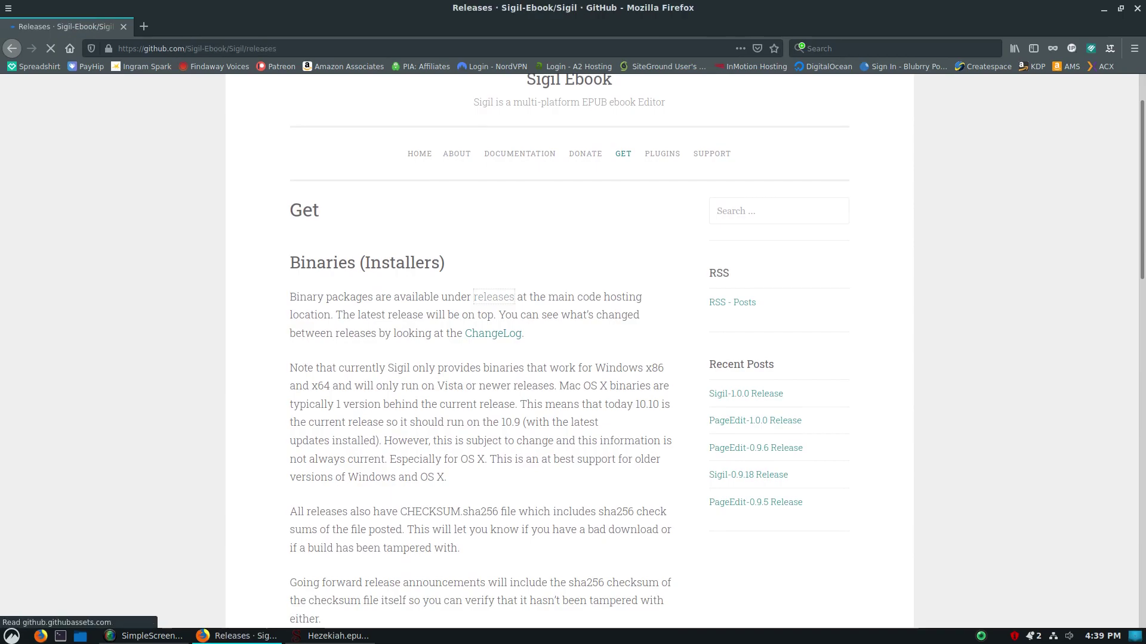
Examine the Sigil-1.0.0 download assets and the 0.9.991 pre-release notes, returning to the start of the releases page.
scroll(573, 358, down, 20)
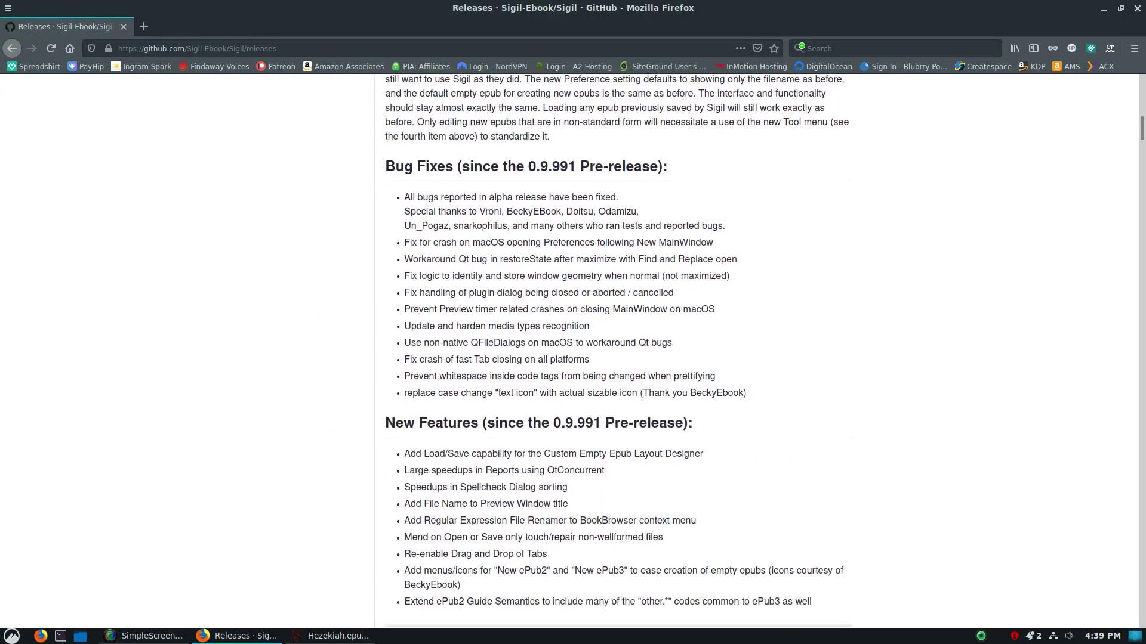
scroll(478, 217, down, 5)
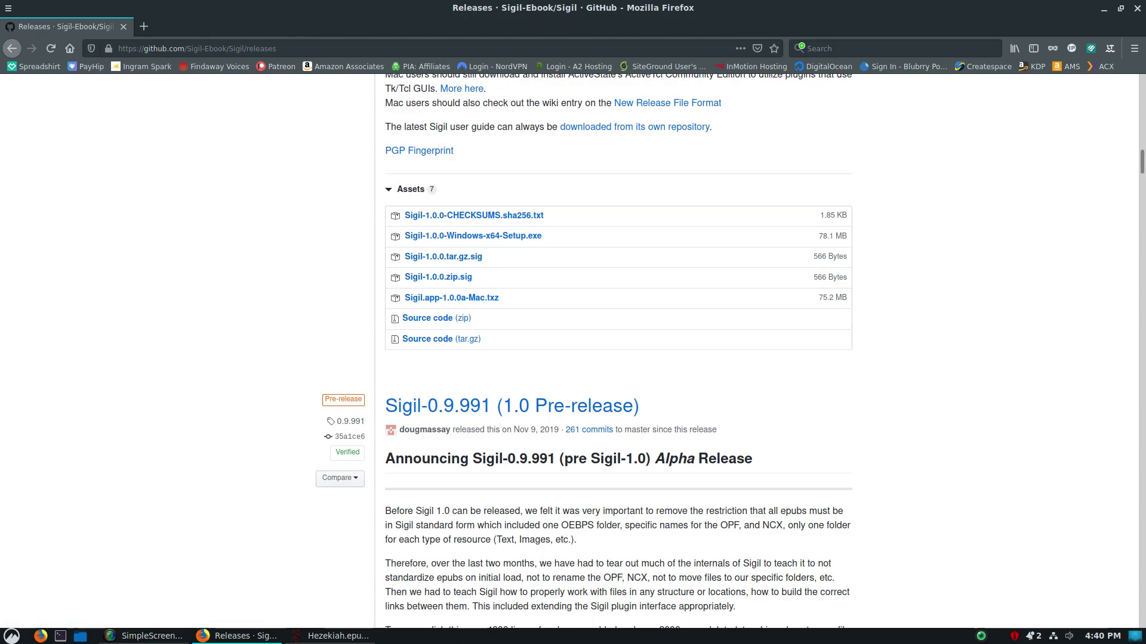
scroll(603, 352, up, 2)
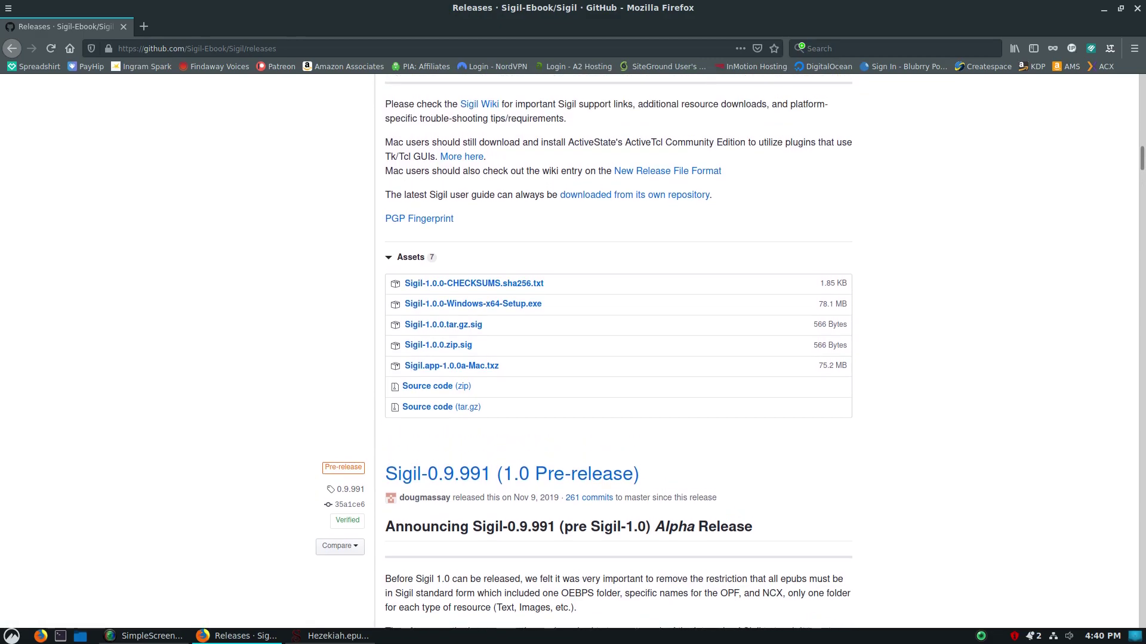
scroll(618, 352, down, 15)
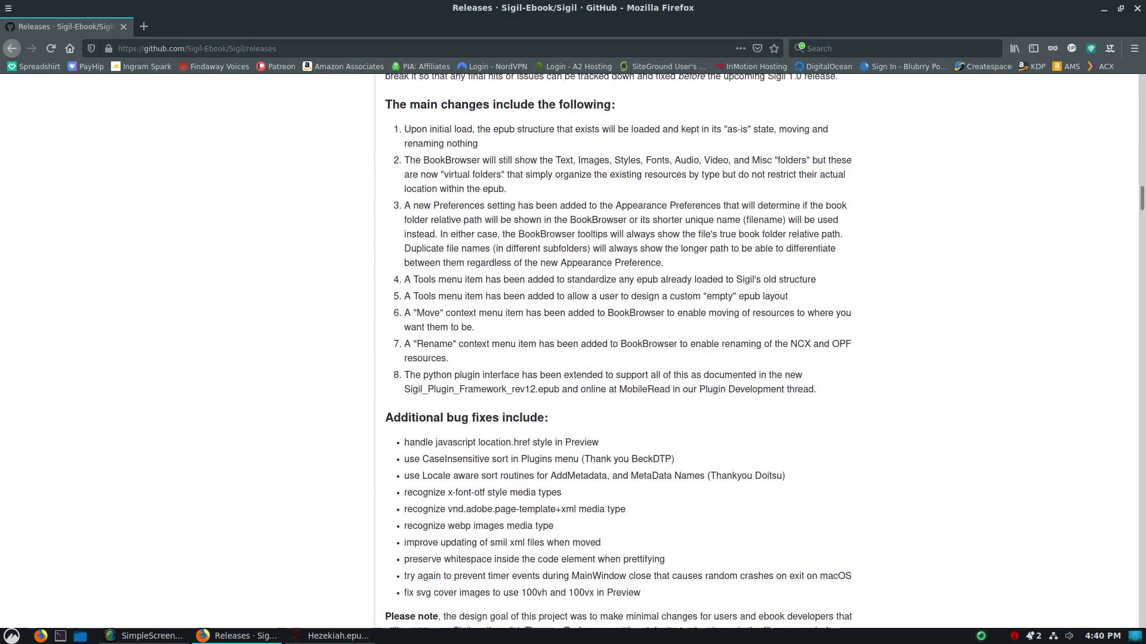
scroll(619, 352, down, 10)
scroll(618, 352, up, 20)
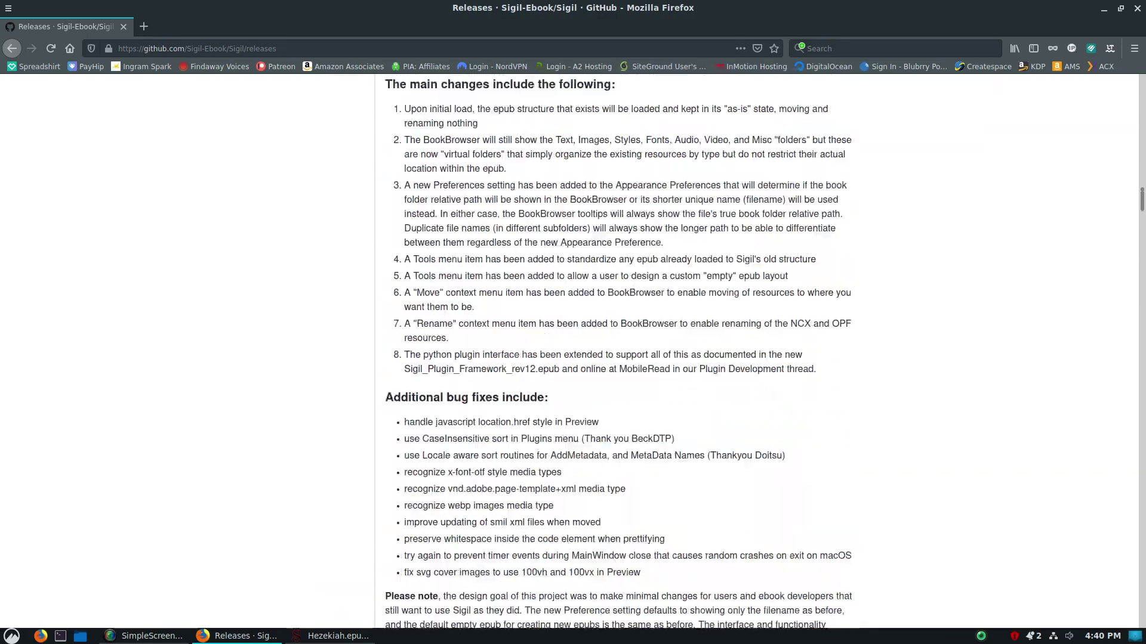
scroll(618, 352, up, 20)
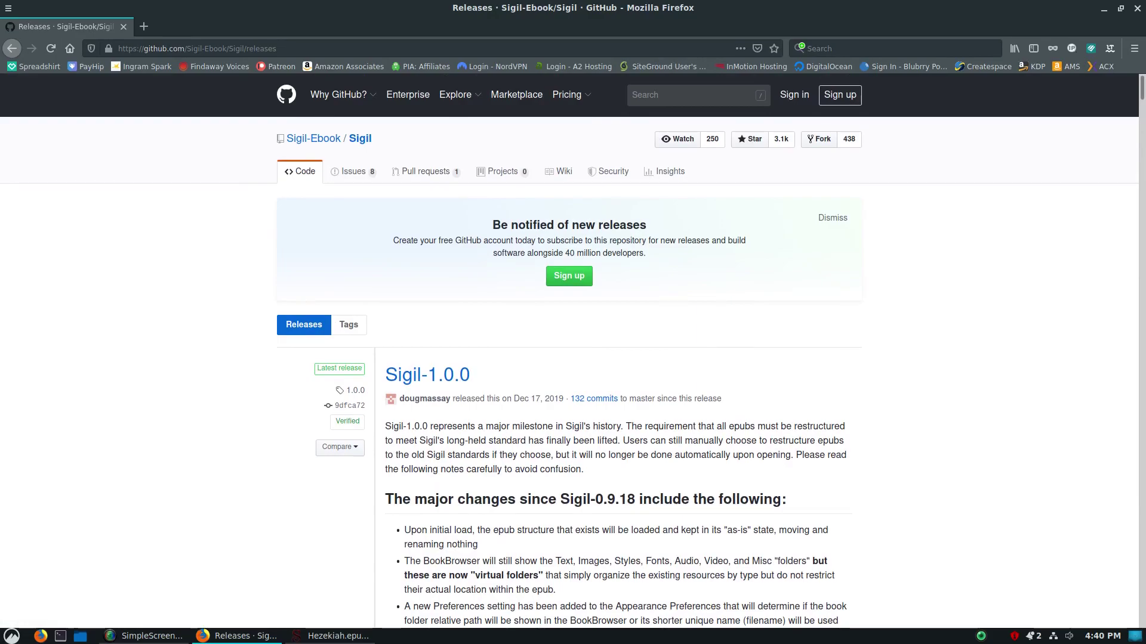
Switch back to Sigil, open cover.xhtml in the external PageEdit editor, view the whole cover, and close PageEdit.
click(334, 636)
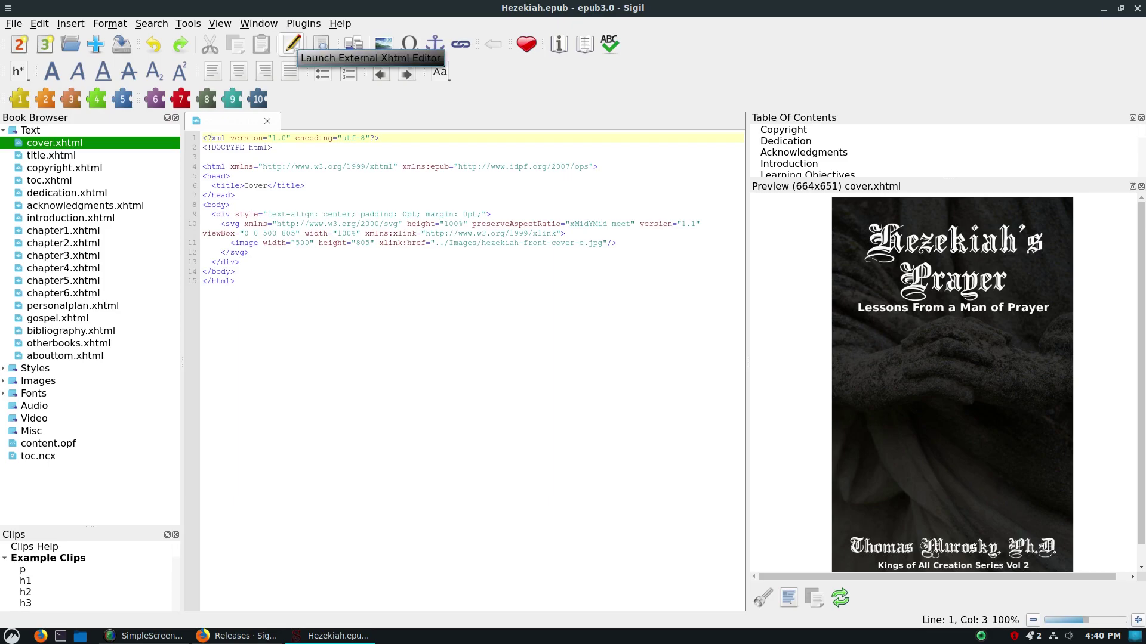
click(292, 44)
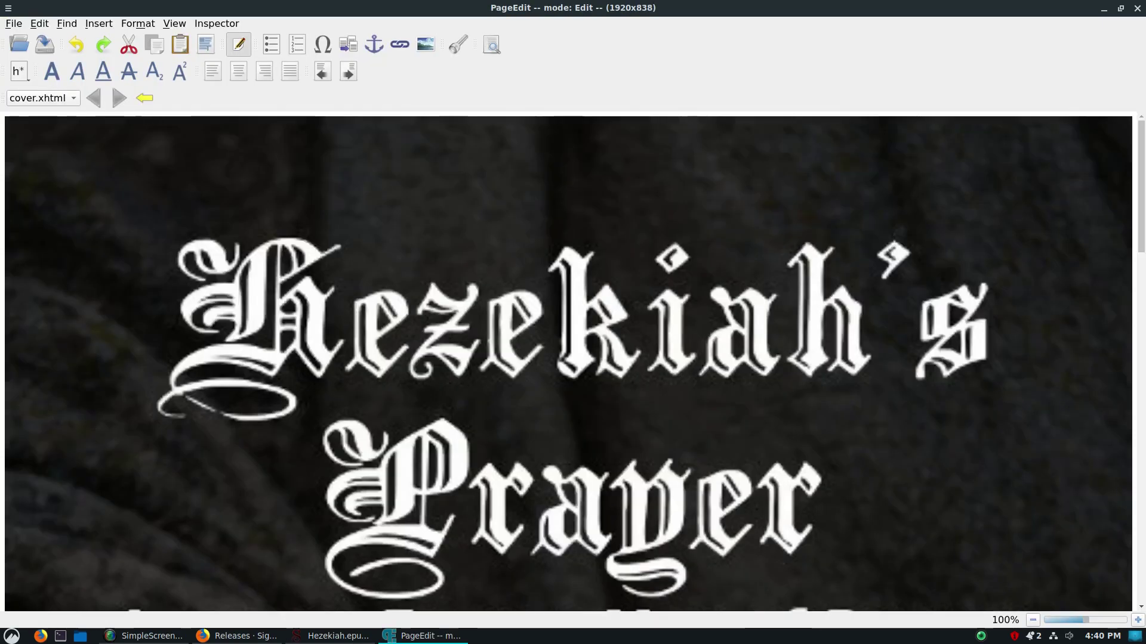
scroll(568, 361, down, 10)
scroll(568, 362, down, 5)
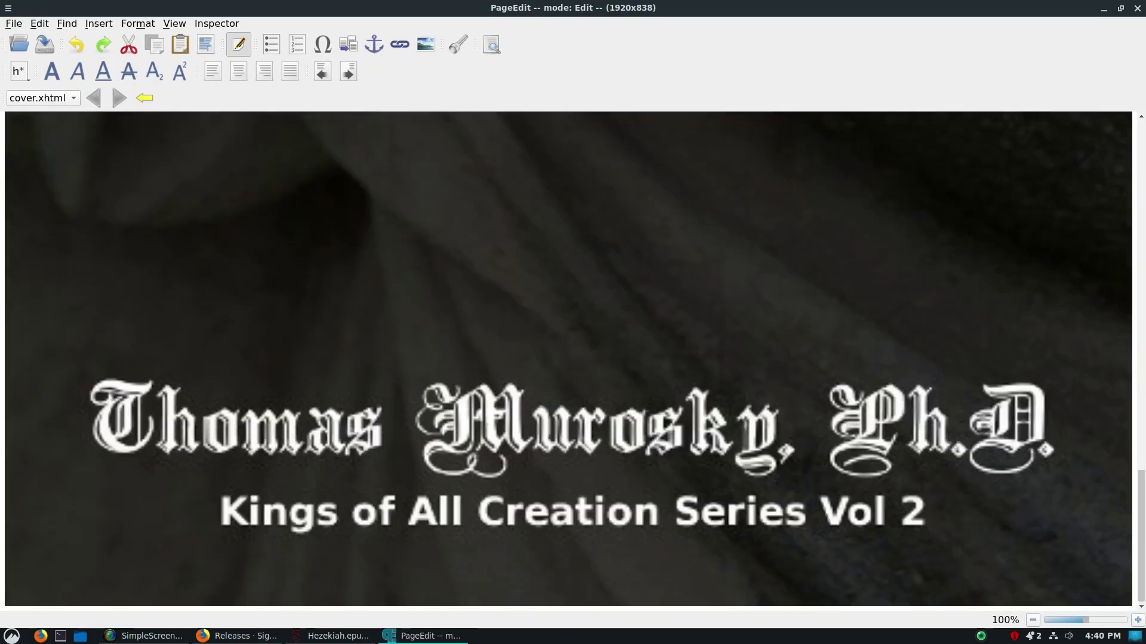
click(1137, 8)
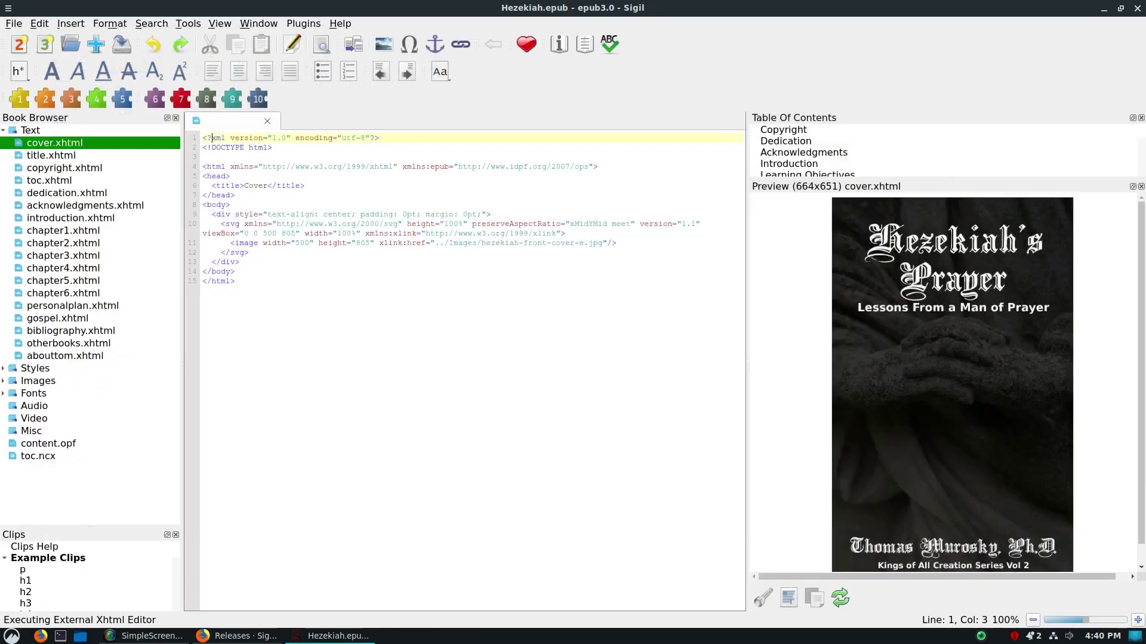
Open chapter1.xhtml from the book's text files, launch it in PageEdit, and find the paragraph ending "our lives daily before God.".
double_click(63, 230)
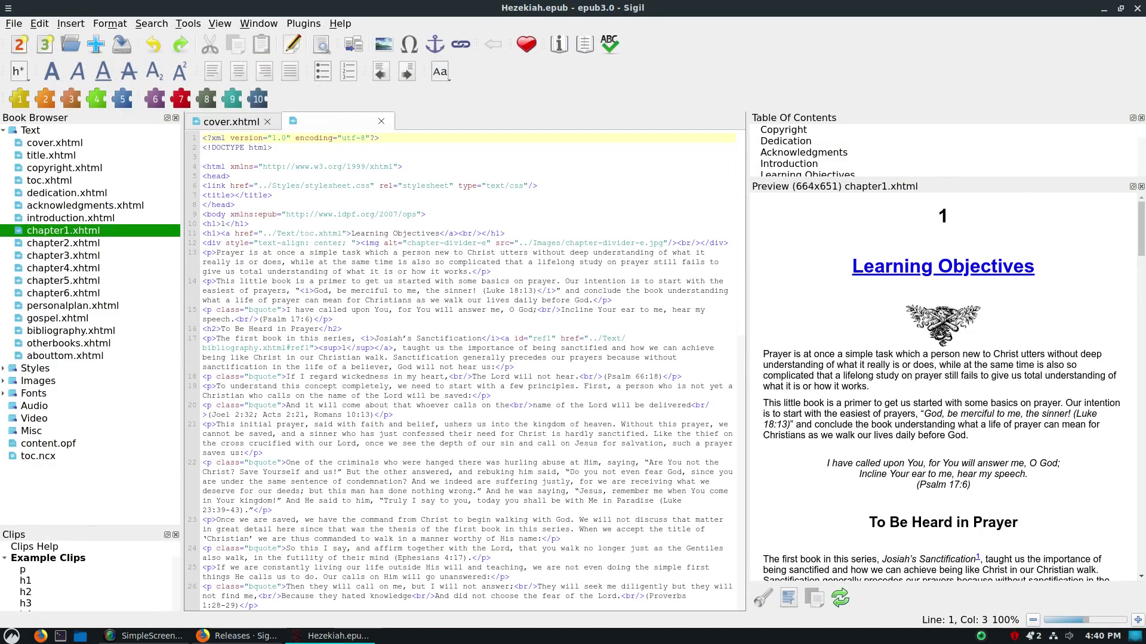
click(292, 44)
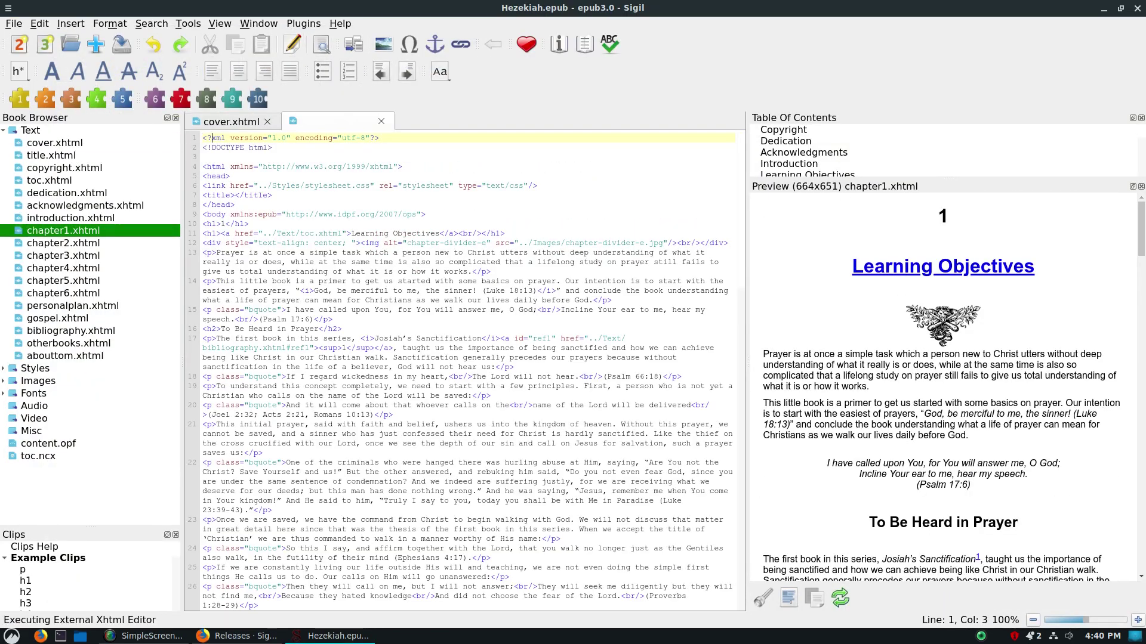
scroll(568, 358, down, 3)
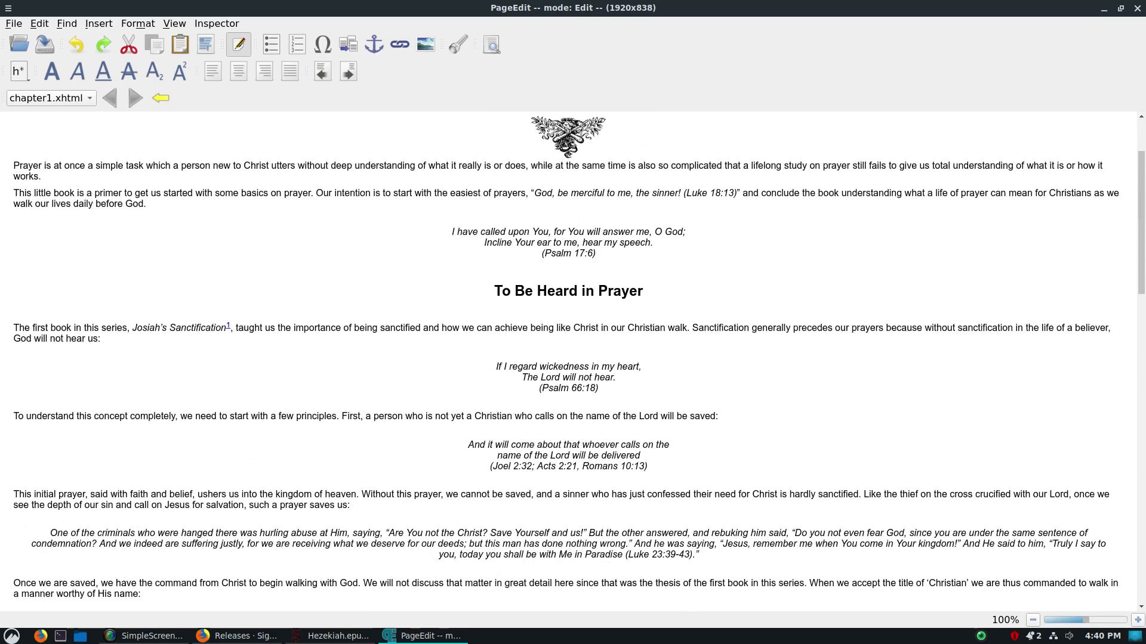
scroll(573, 358, down, 1)
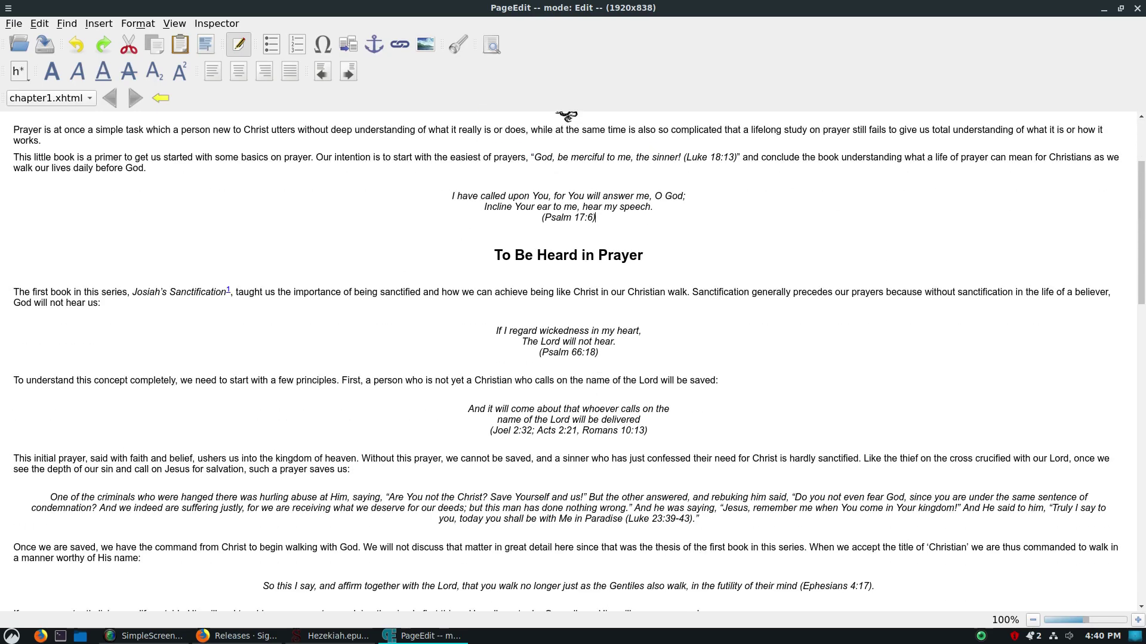
scroll(573, 358, up, 1)
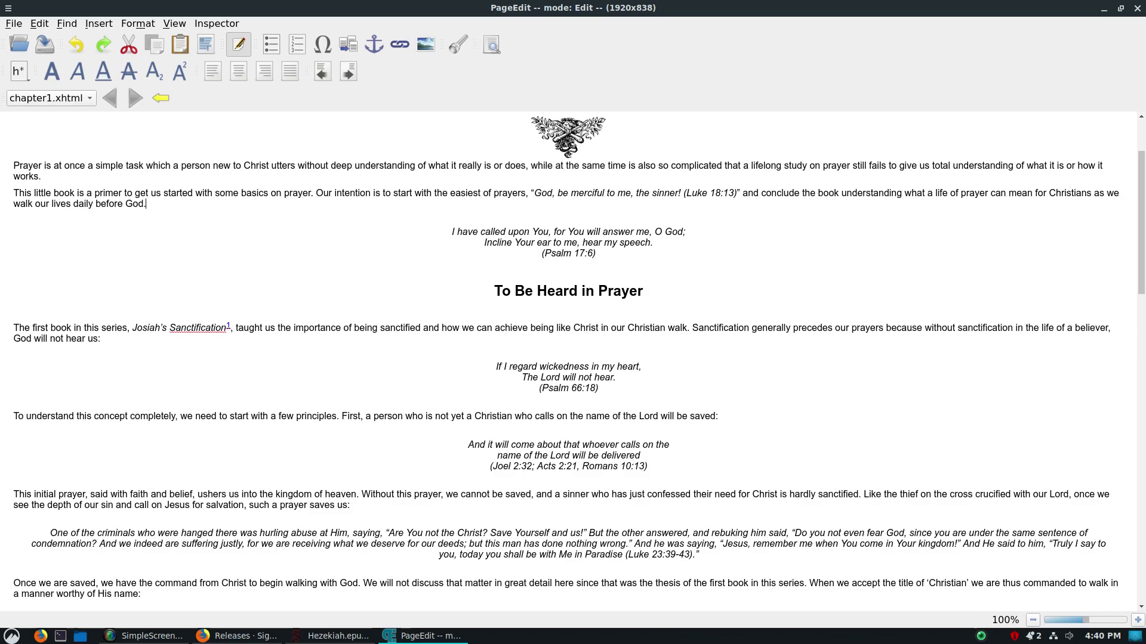
Add the word "change" after "daily before God." in chapter1.xhtml, save the file, and close PageEdit.
text(change)
scroll(573, 358, up, 3)
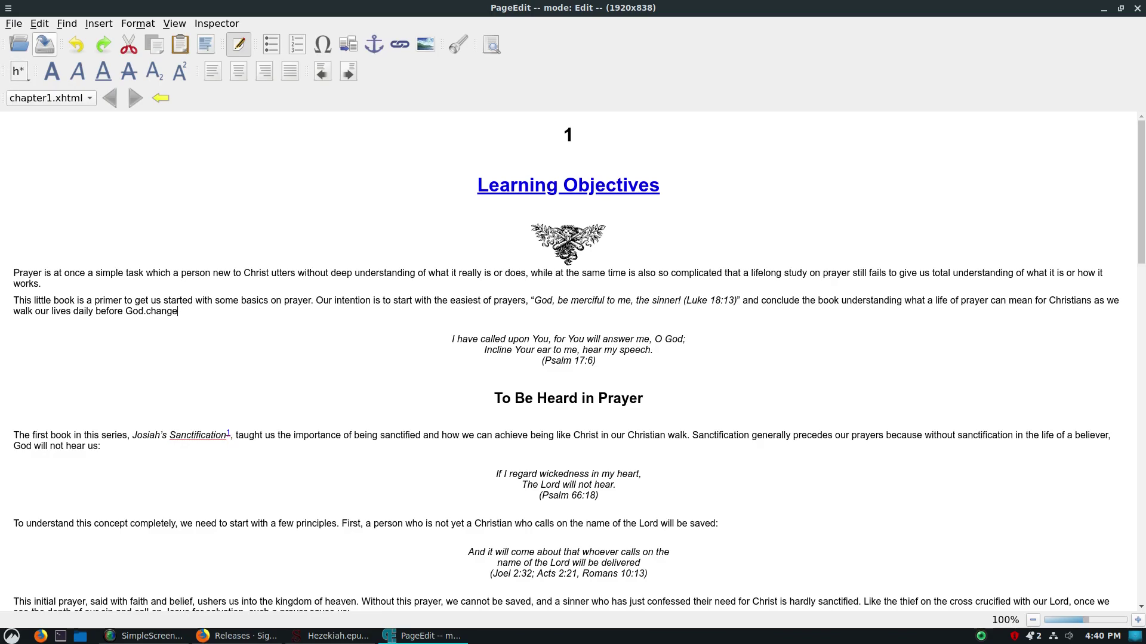
click(45, 44)
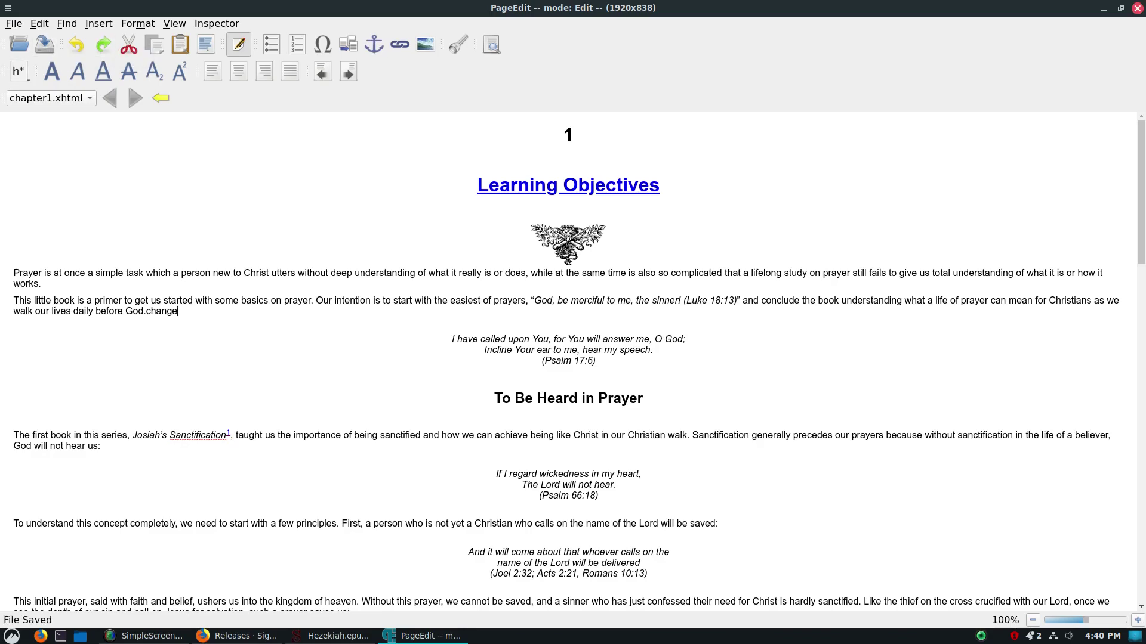
click(1138, 8)
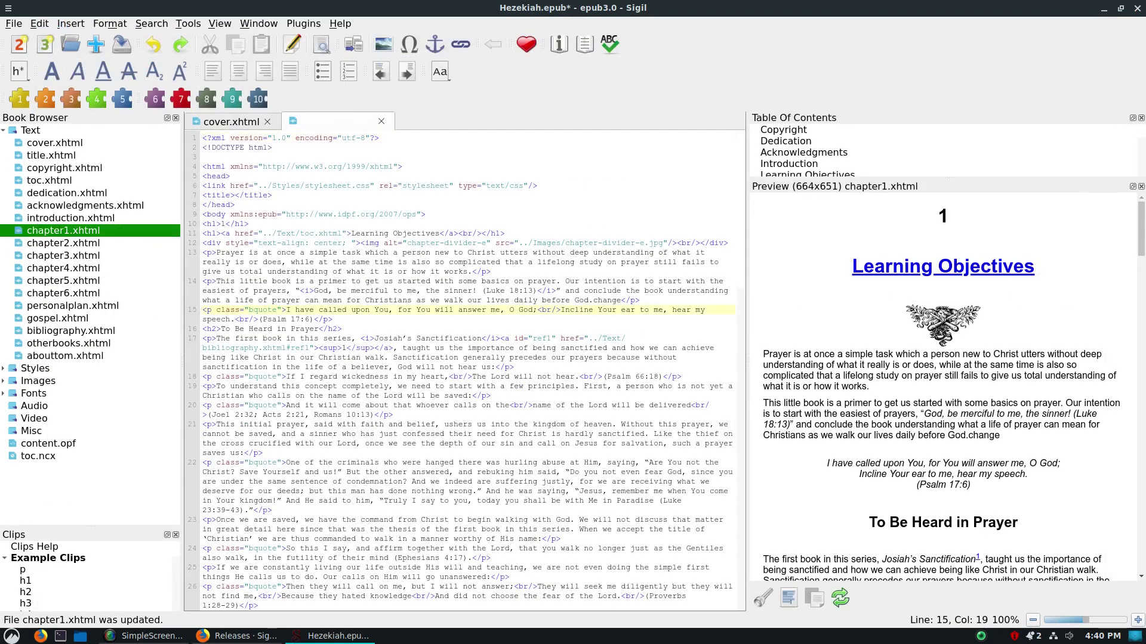
Delete the word "change" after "daily before God." in the code of chapter1.xhtml in Sigil.
drag(989, 435, 984, 435)
click(598, 310)
drag(598, 300, 621, 300)
key(shift+Down)
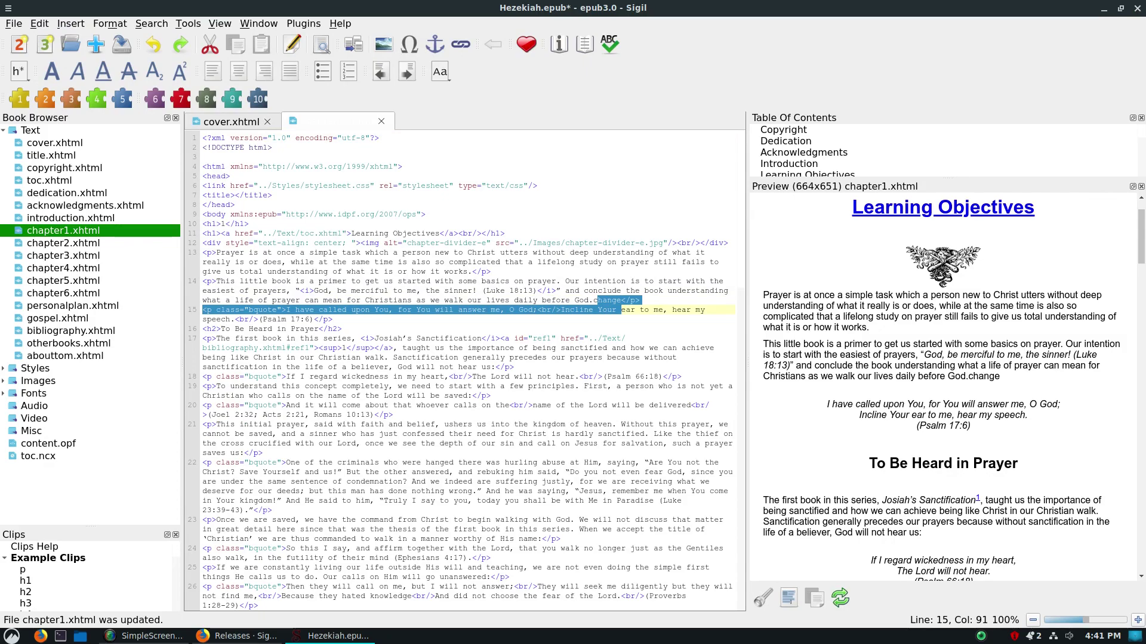
click(621, 300)
key(BackSpace)
key(BackSpace)
key(BackSpace)
key(BackSpace)
key(BackSpace)
key(BackSpace)
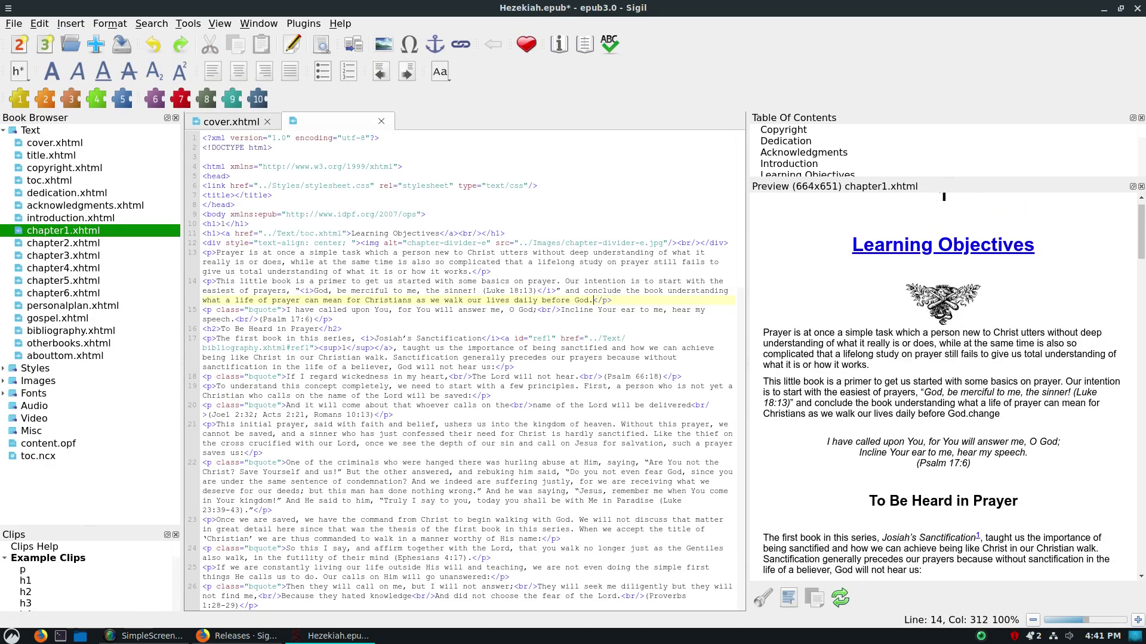
Save Hezekiah.epub and open the general preferences to check the path of the preferred external XHTML editor.
key(ctrl+s)
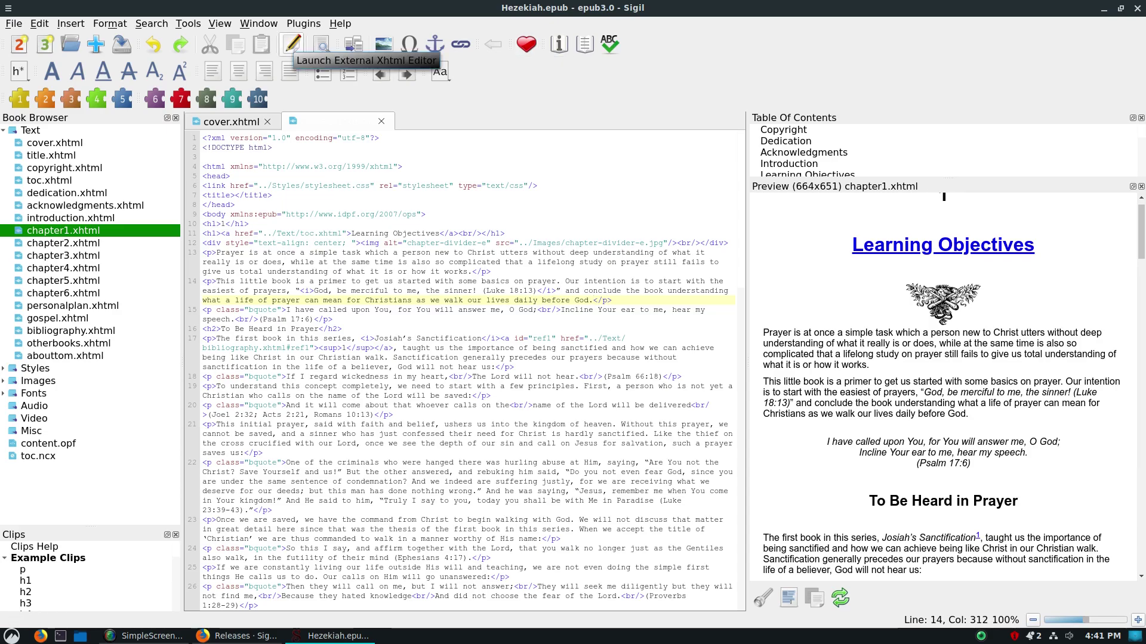
click(39, 23)
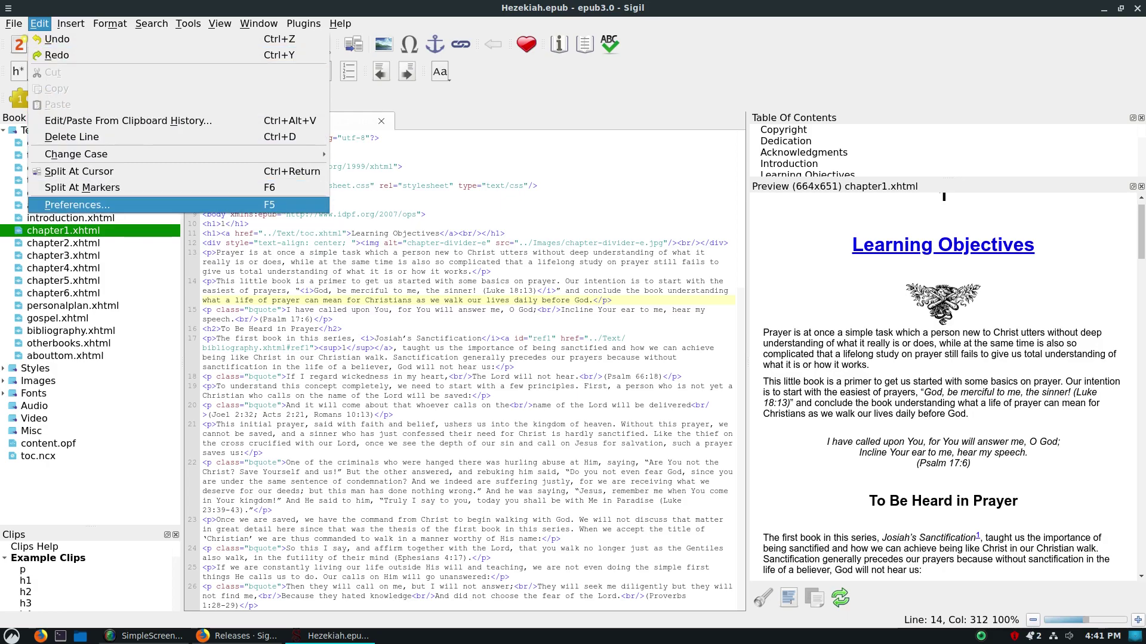
click(77, 205)
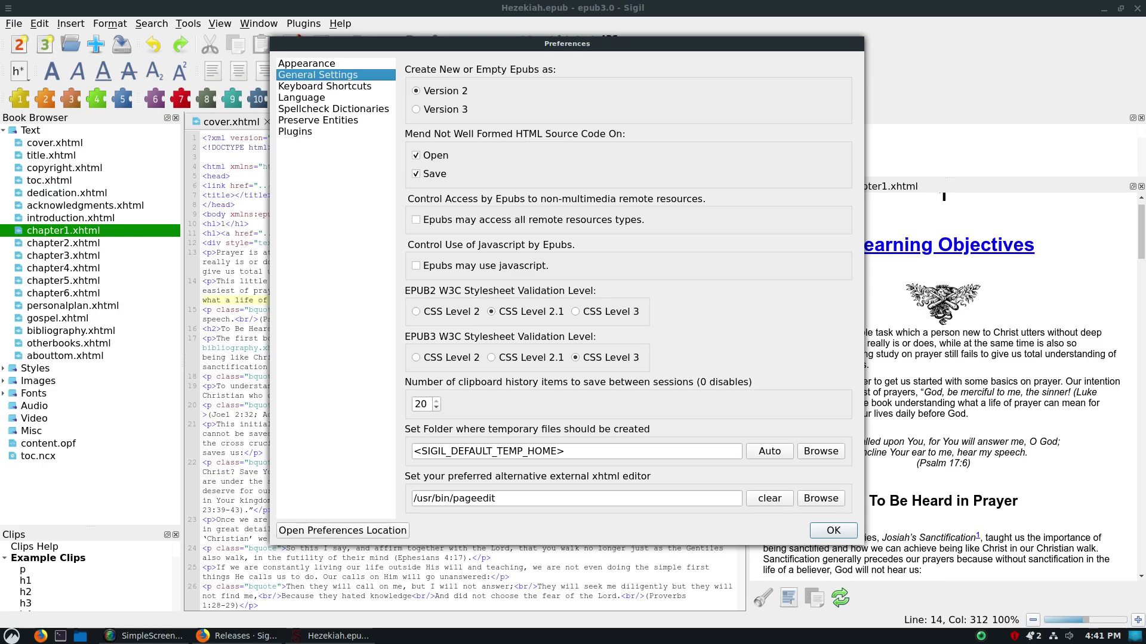
drag(500, 499, 412, 498)
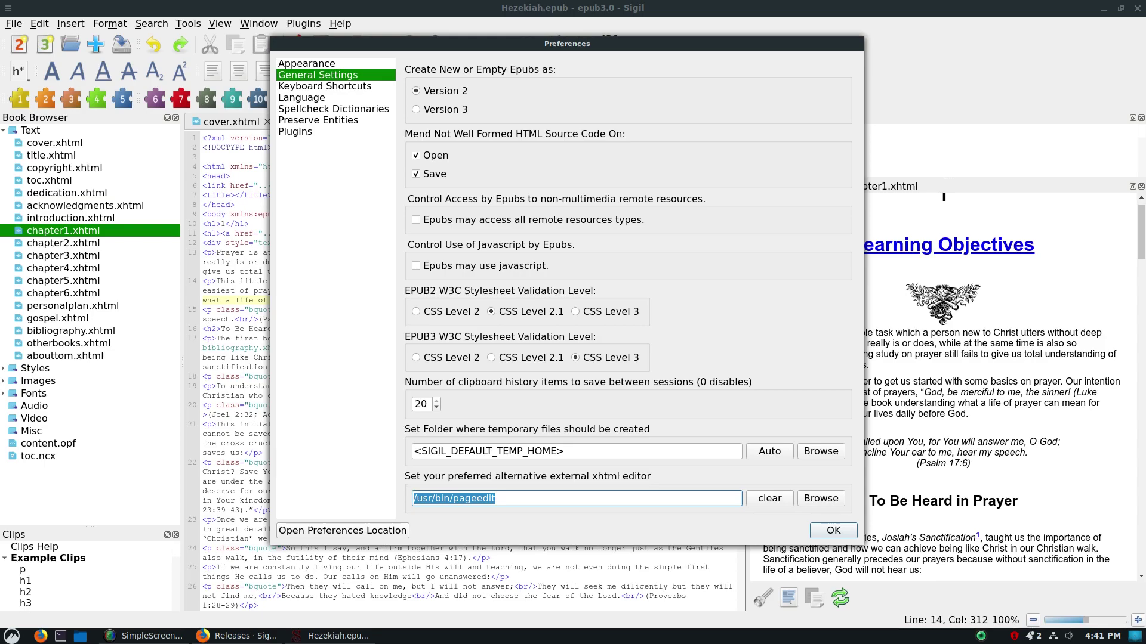
Review the Appearance, Keyboard Shortcuts, Language, Spellcheck Dictionaries and Plugins preferences, and return to the code of chapter1.xhtml.
click(306, 63)
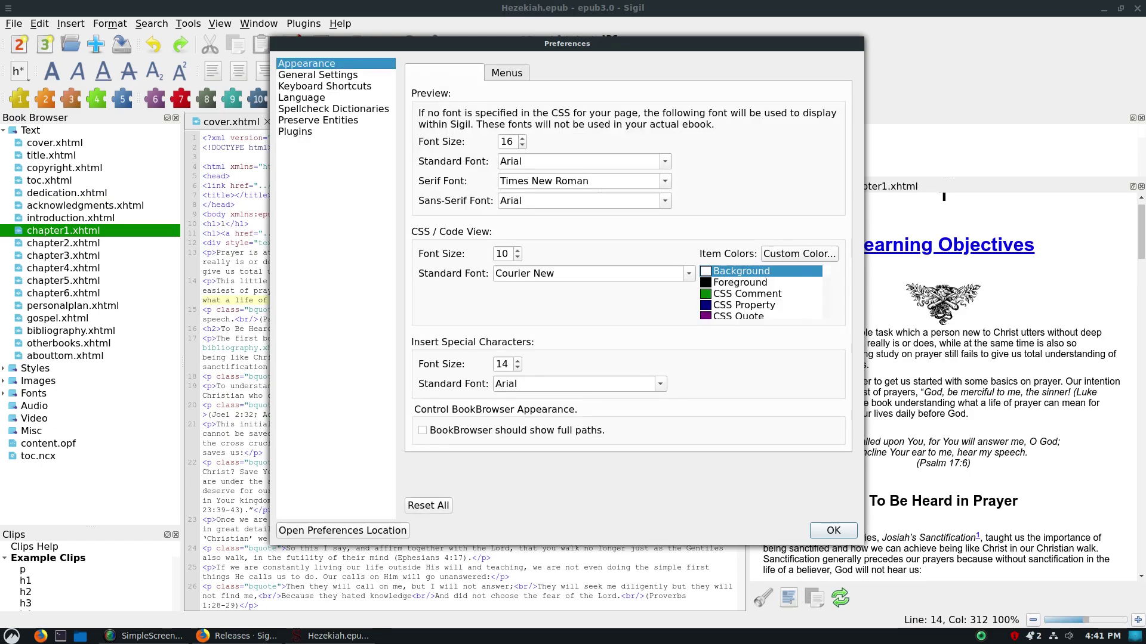
scroll(761, 292, down, 6)
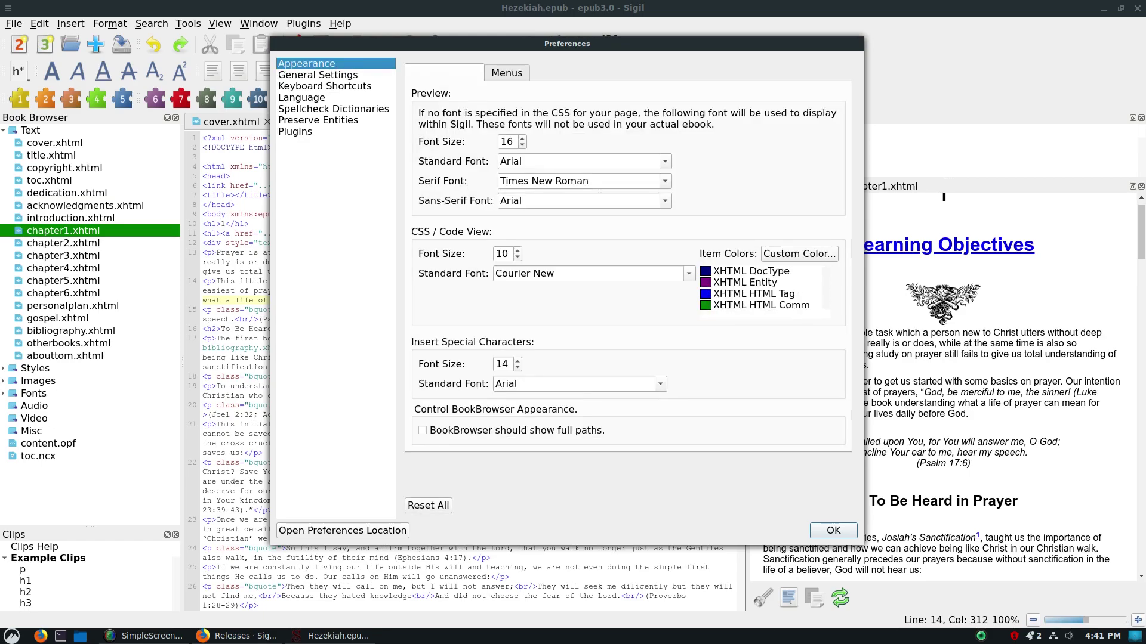
scroll(761, 293, up, 6)
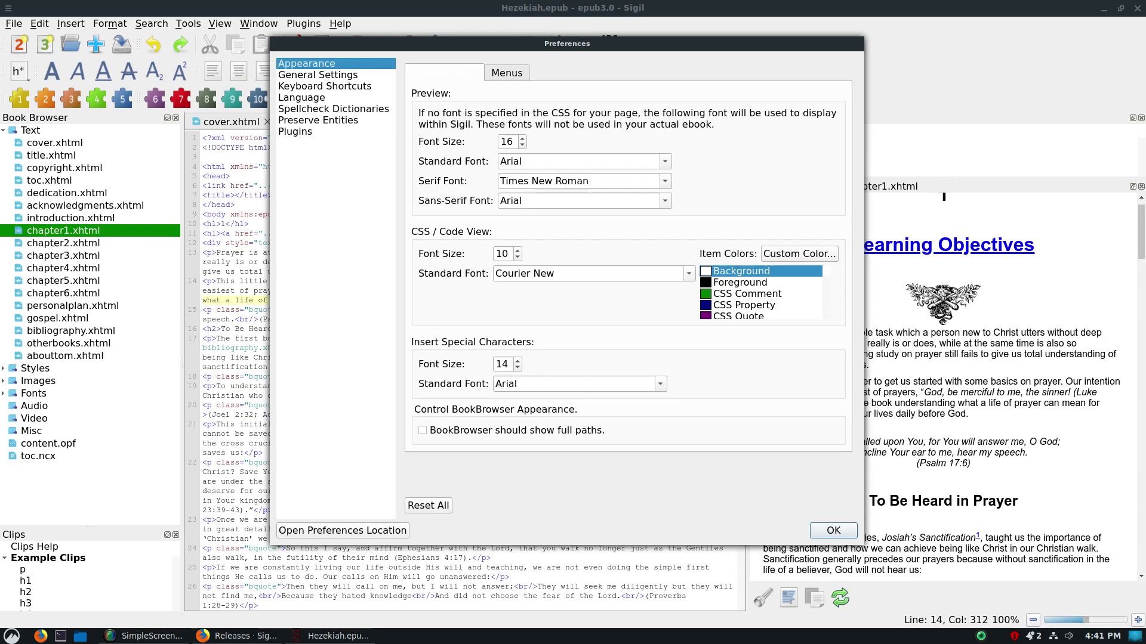
click(317, 74)
click(324, 86)
scroll(626, 262, down, 9)
scroll(626, 262, up, 9)
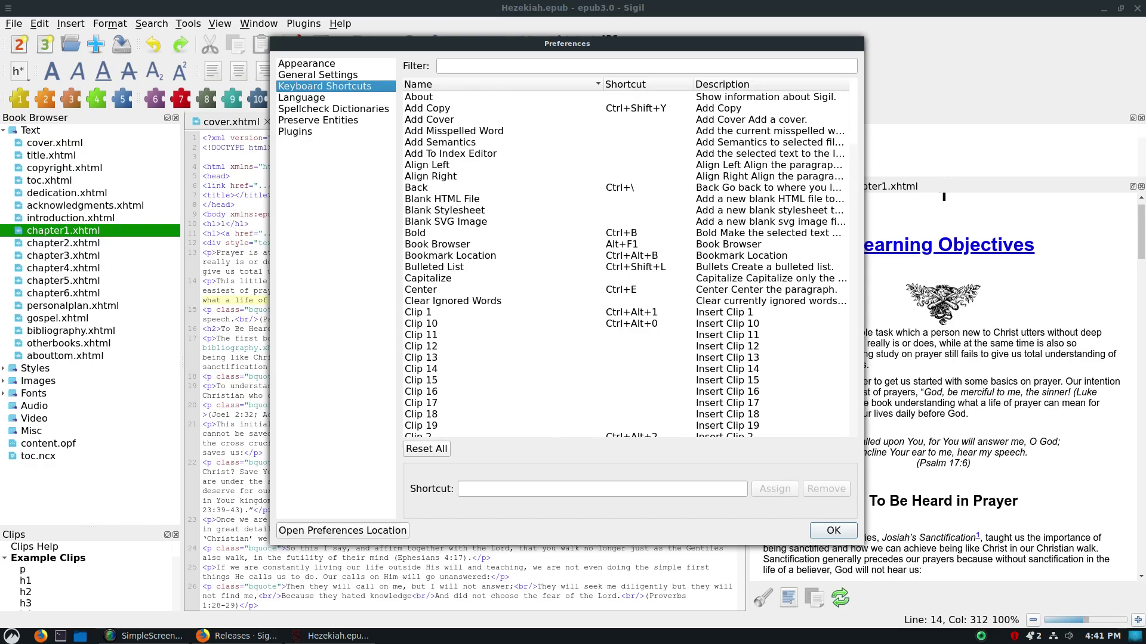
key(Down)
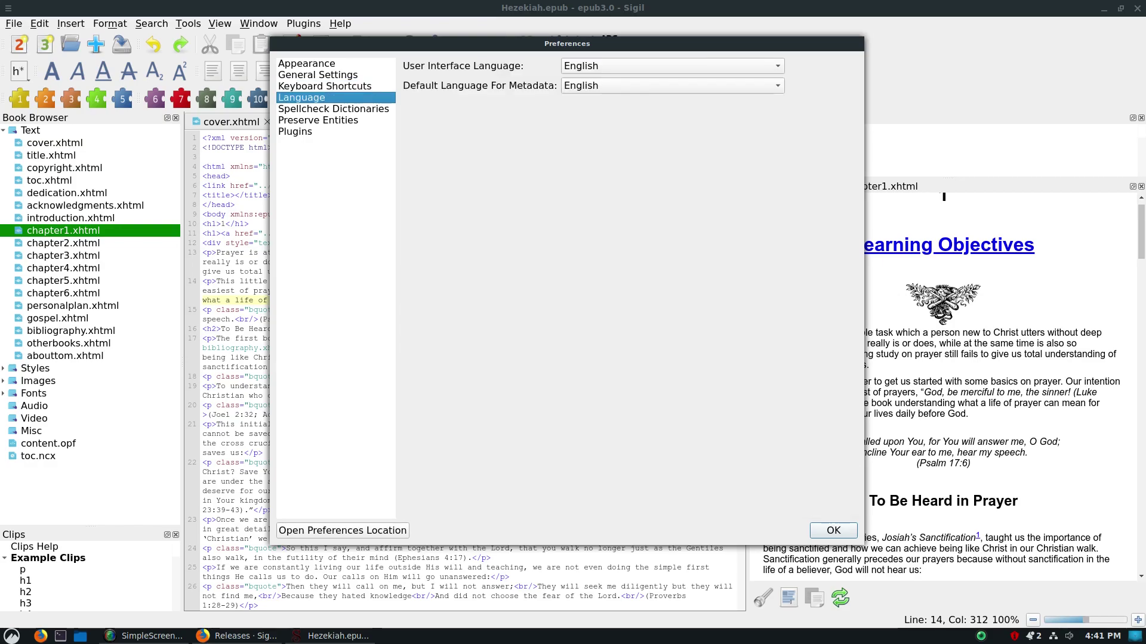
key(Down)
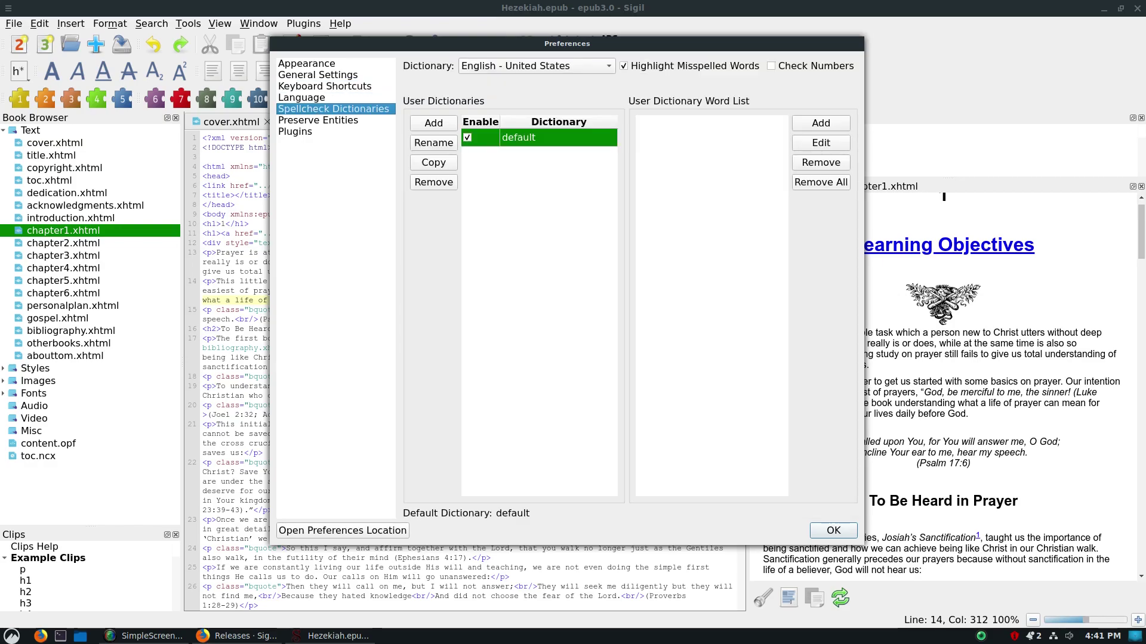
key(Down)
key(Down)
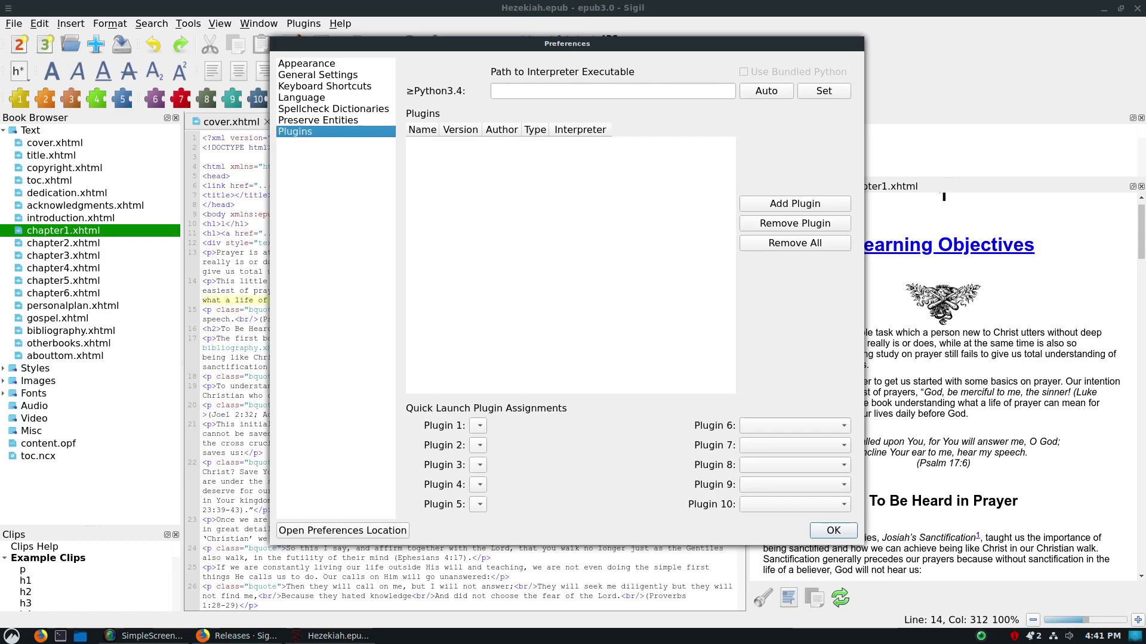
key(Return)
click(440, 310)
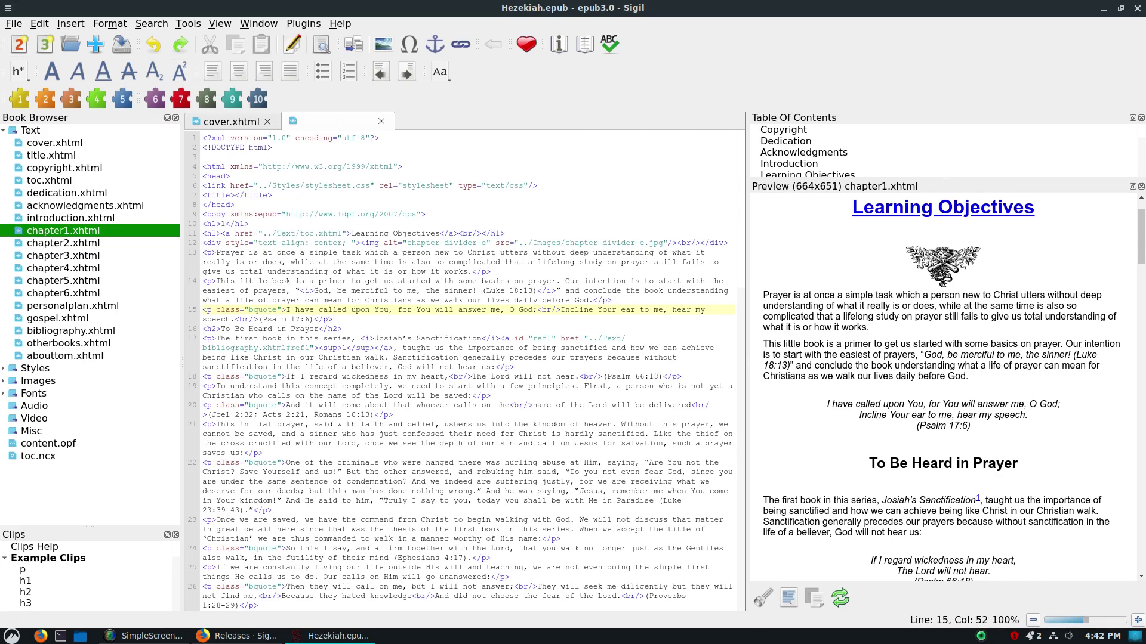
Open title.xhtml, copyright.xhtml, toc.xhtml, dedication.xhtml and acknowledgments.xhtml from the book's text files to view their code and preview.
click(54, 143)
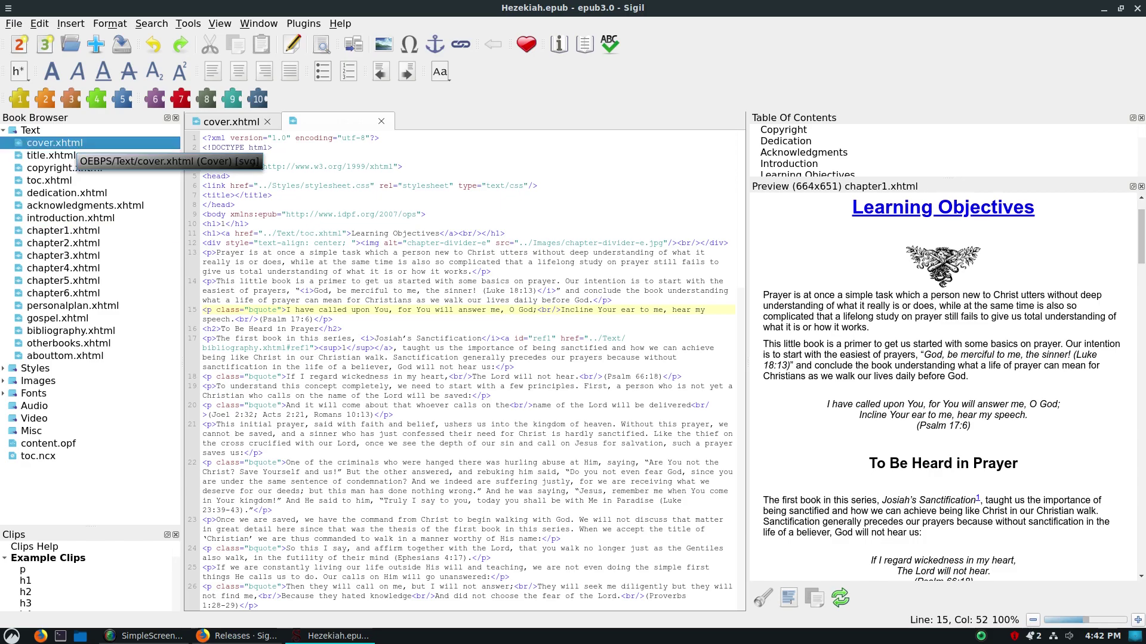
click(51, 156)
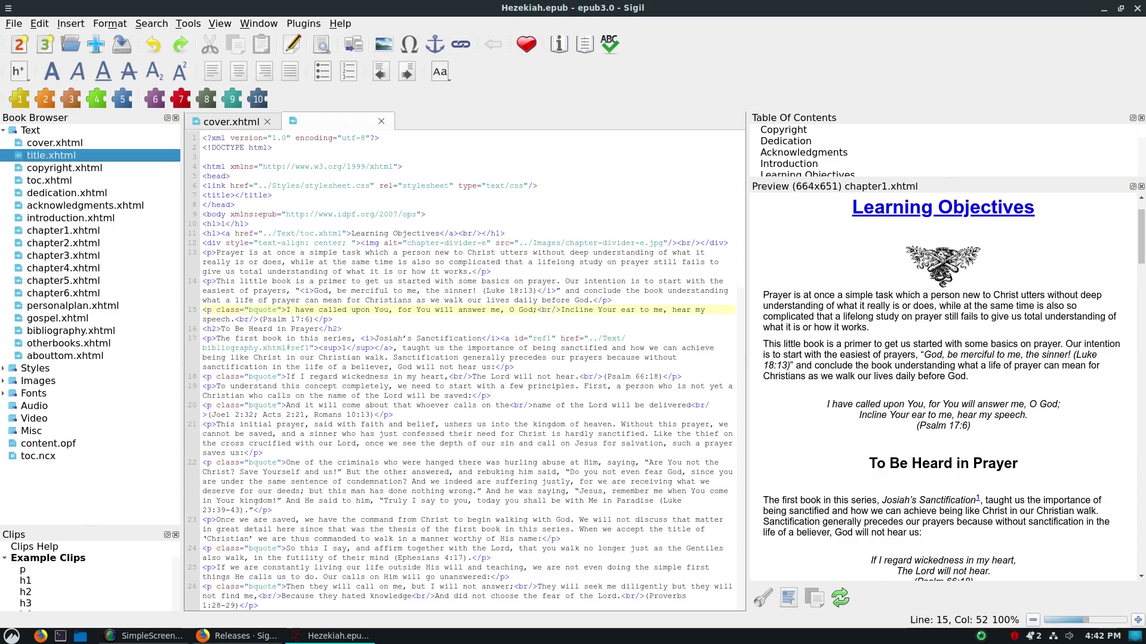
click(54, 143)
click(51, 155)
double_click(51, 155)
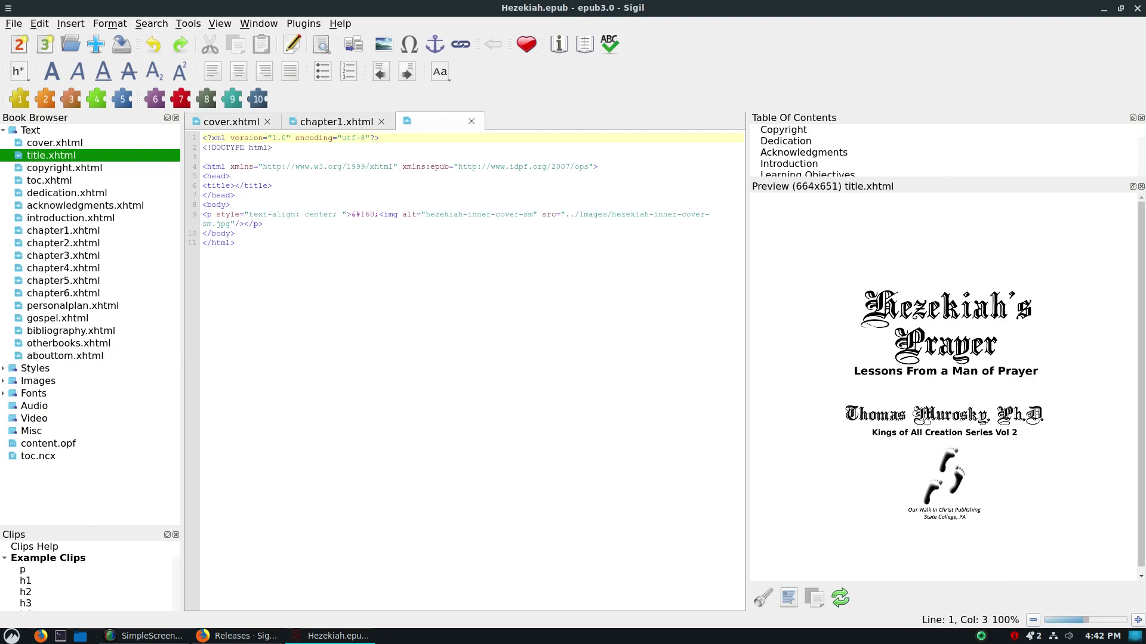
double_click(63, 168)
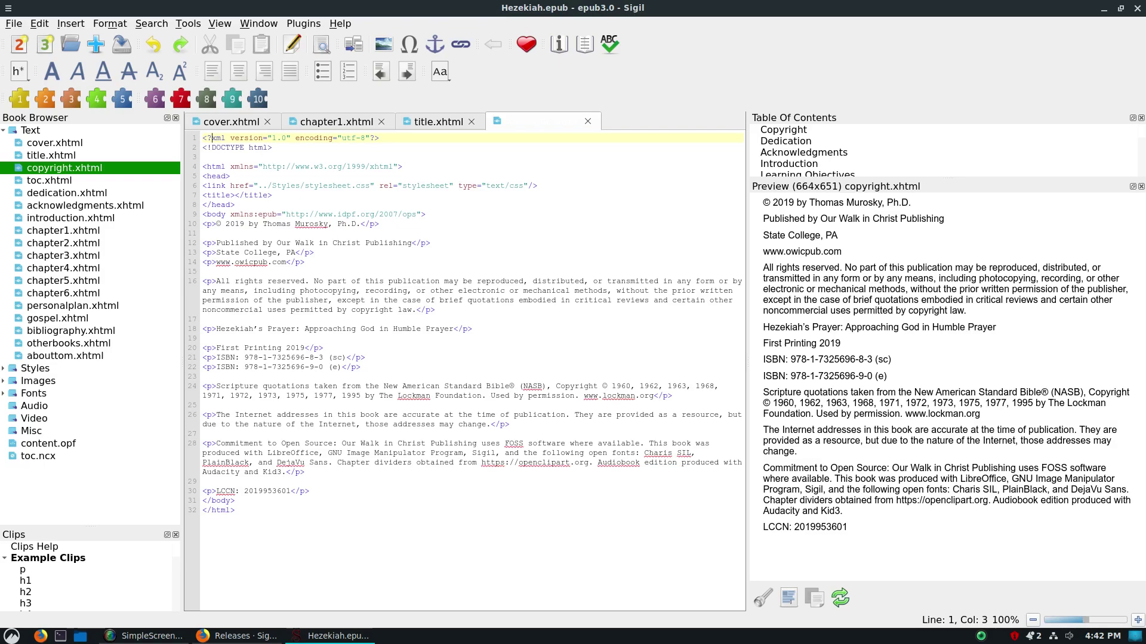
double_click(49, 181)
double_click(67, 193)
double_click(85, 205)
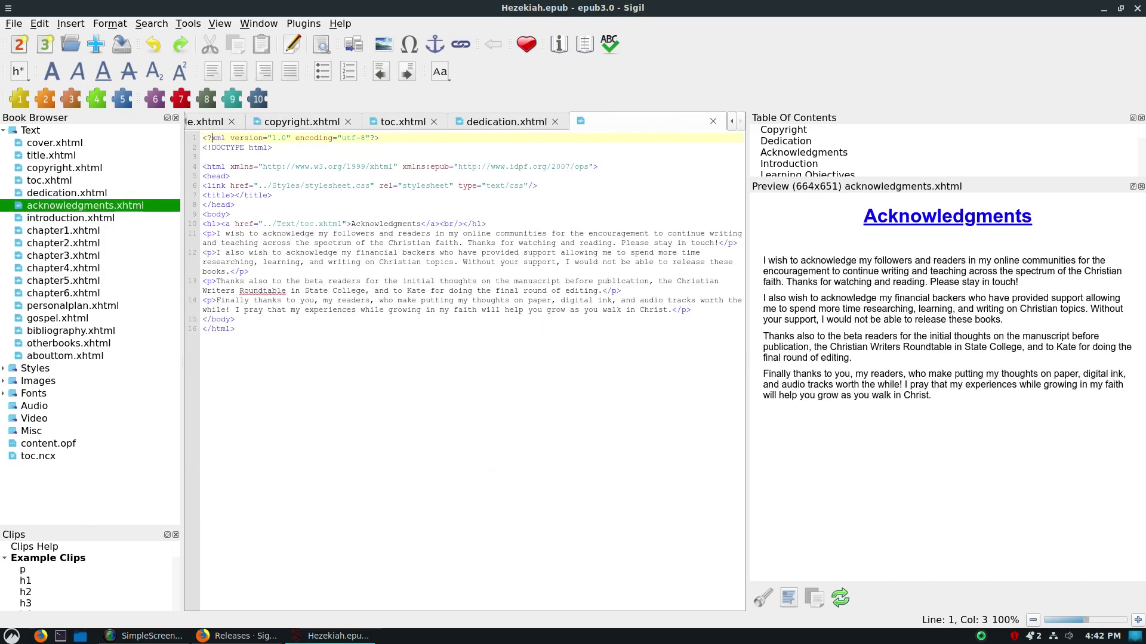
Open introduction.xhtml and compare the bold sentence "Independence is when we try to be an island unto ourselves" in the preview with its code.
click(70, 218)
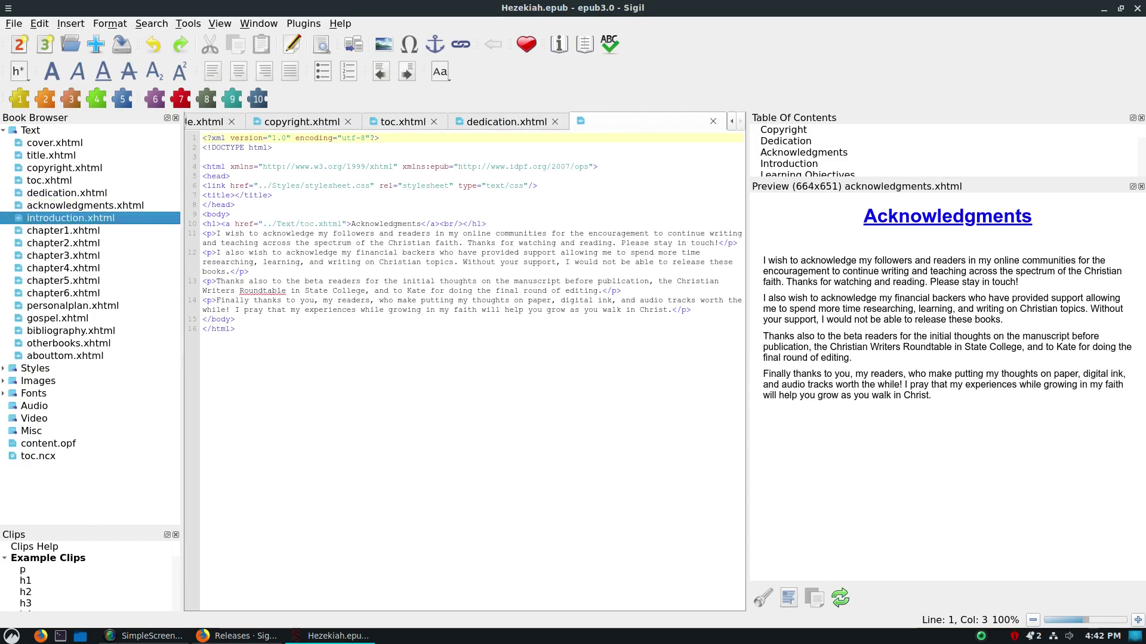
double_click(71, 218)
scroll(947, 386, down, 12)
scroll(947, 386, up, 1)
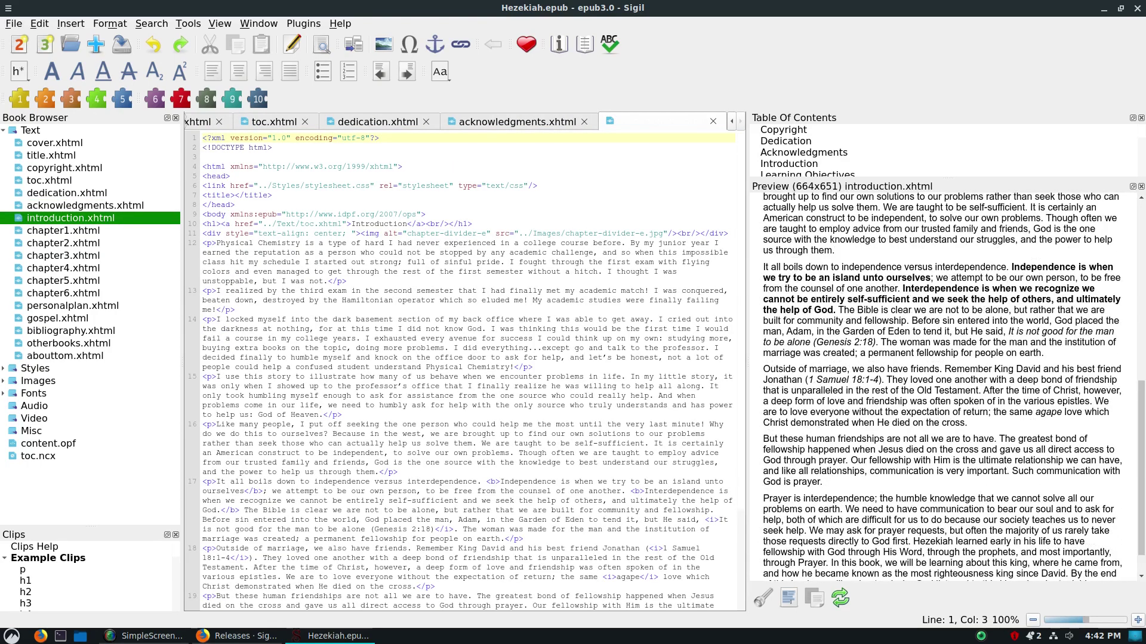
drag(902, 289, 1095, 288)
click(538, 336)
drag(500, 355, 244, 365)
click(538, 374)
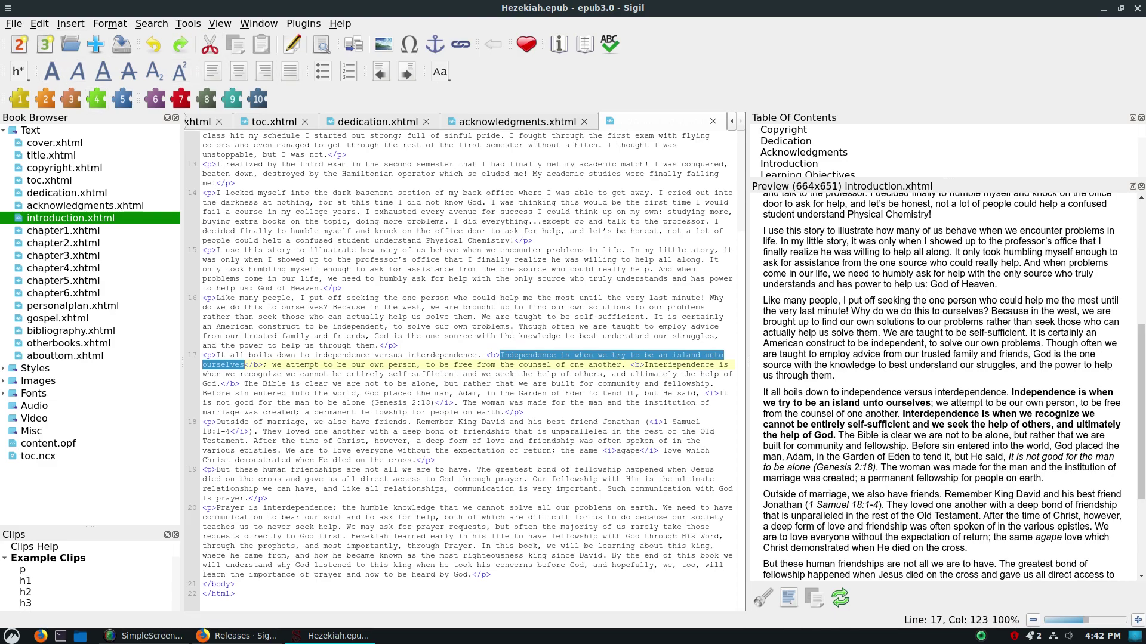
click(508, 260)
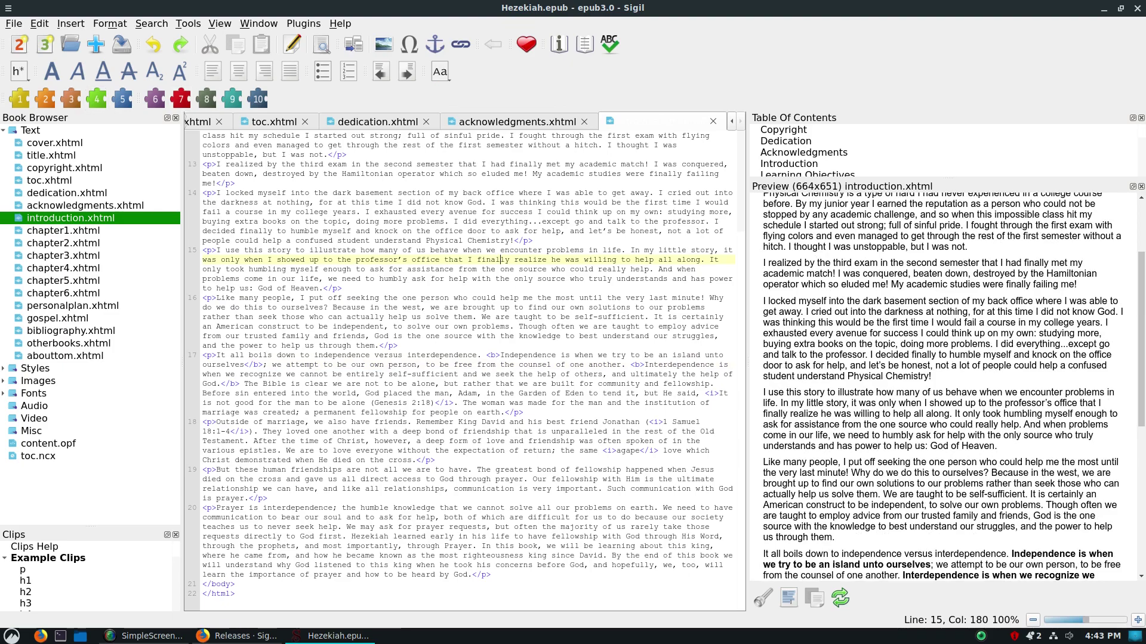
Close the open introduction, dedication, toc, copyright and acknowledgments files.
click(713, 121)
click(555, 122)
click(555, 122)
click(555, 121)
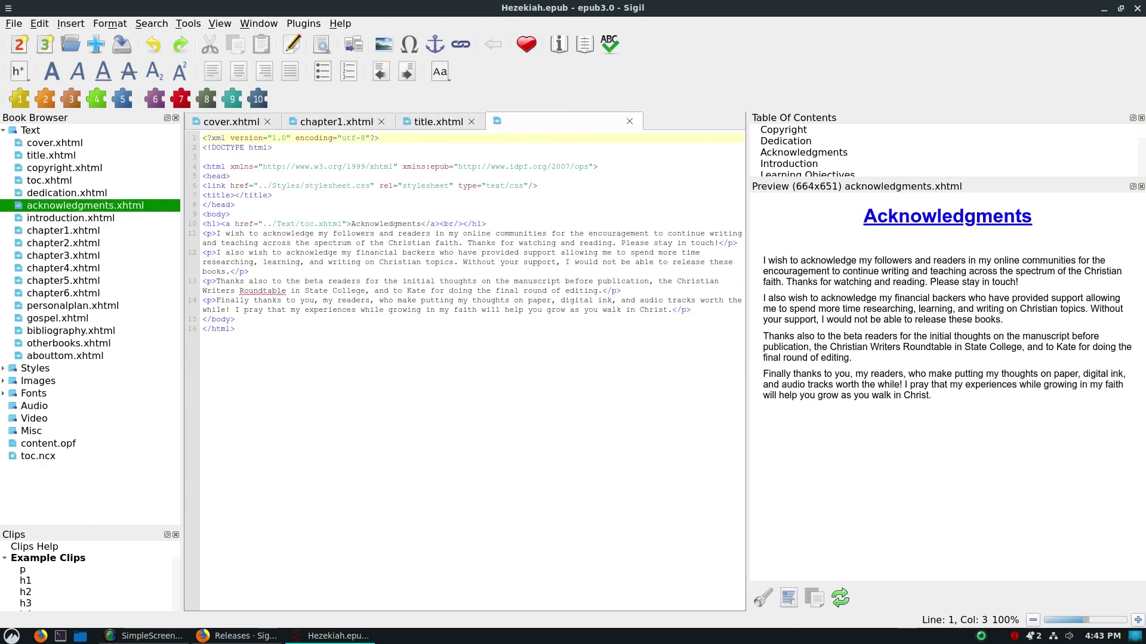
click(629, 121)
Open the book's Metadata Editor and expand the meta entry to show its property.
click(152, 23)
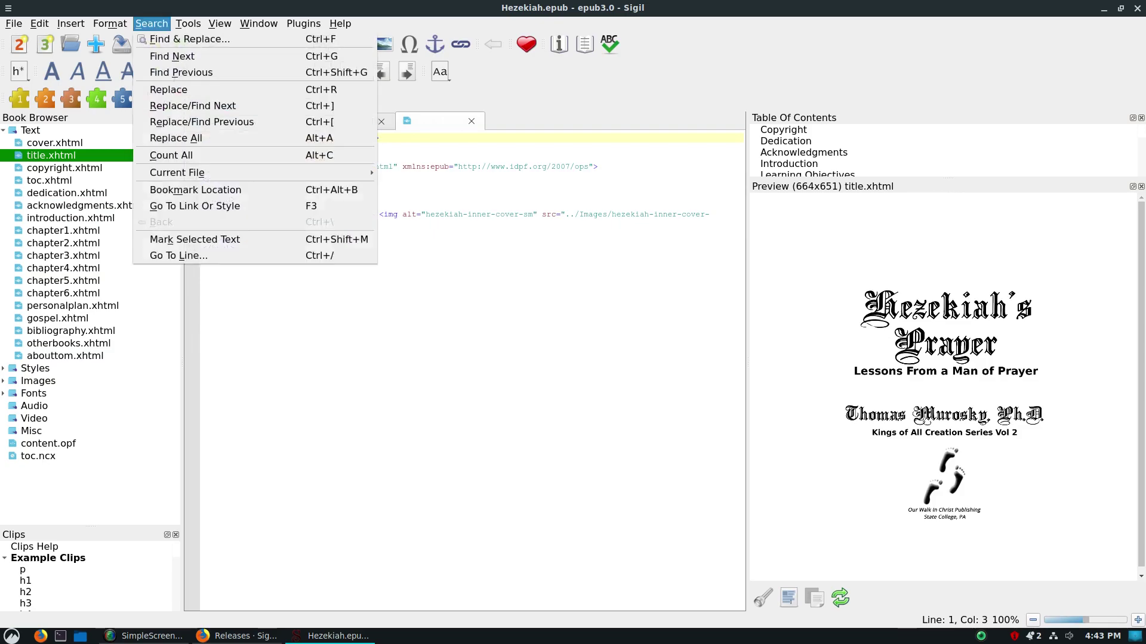
key(Right)
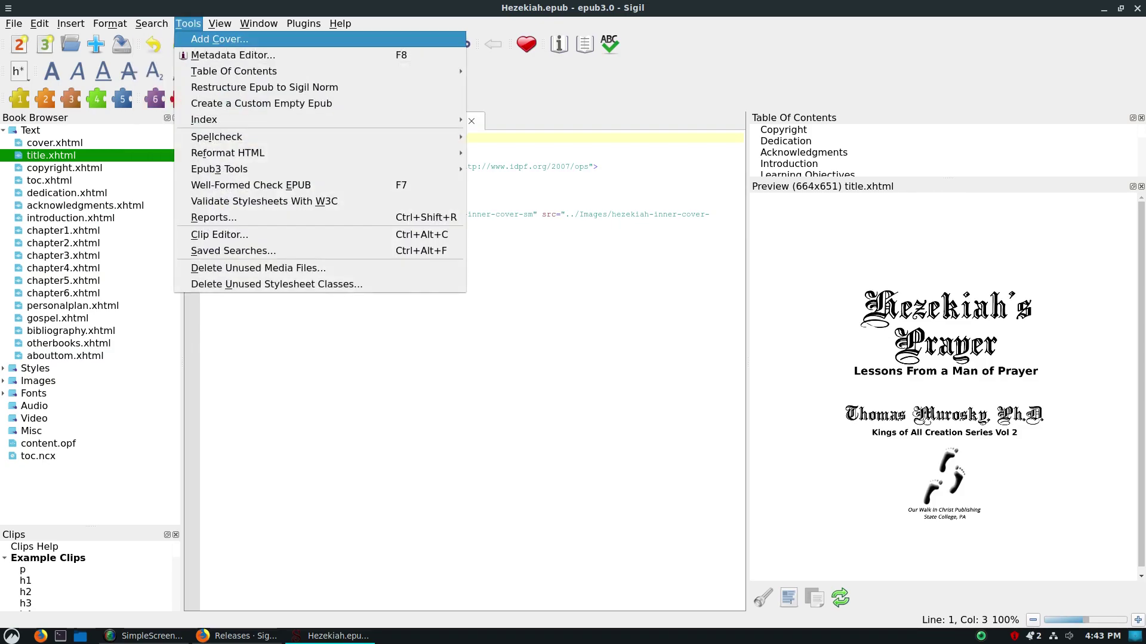
key(Down)
key(Down)
key(Up)
key(Return)
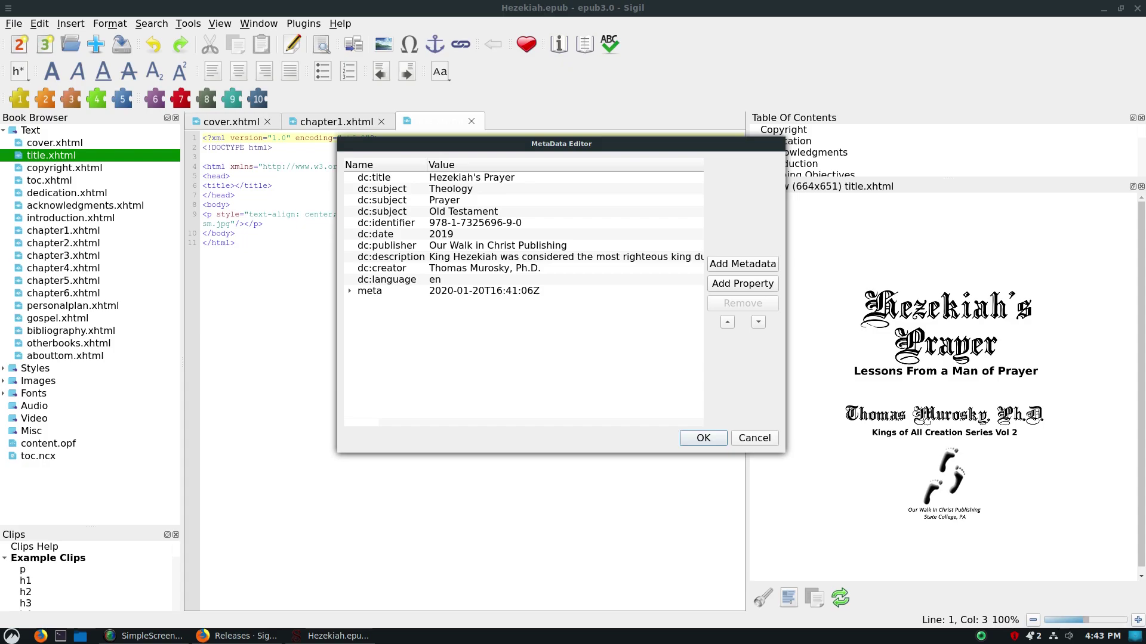
click(350, 290)
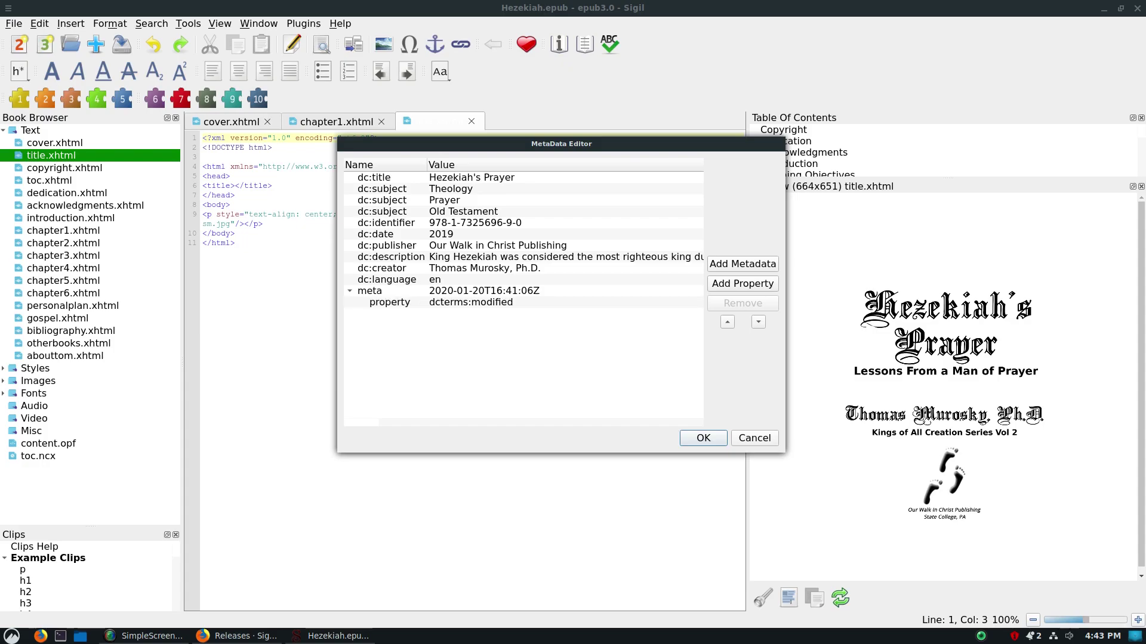
Examine the values of the publisher, description, creator, subject, identifier and title entries in the book's metadata.
click(497, 245)
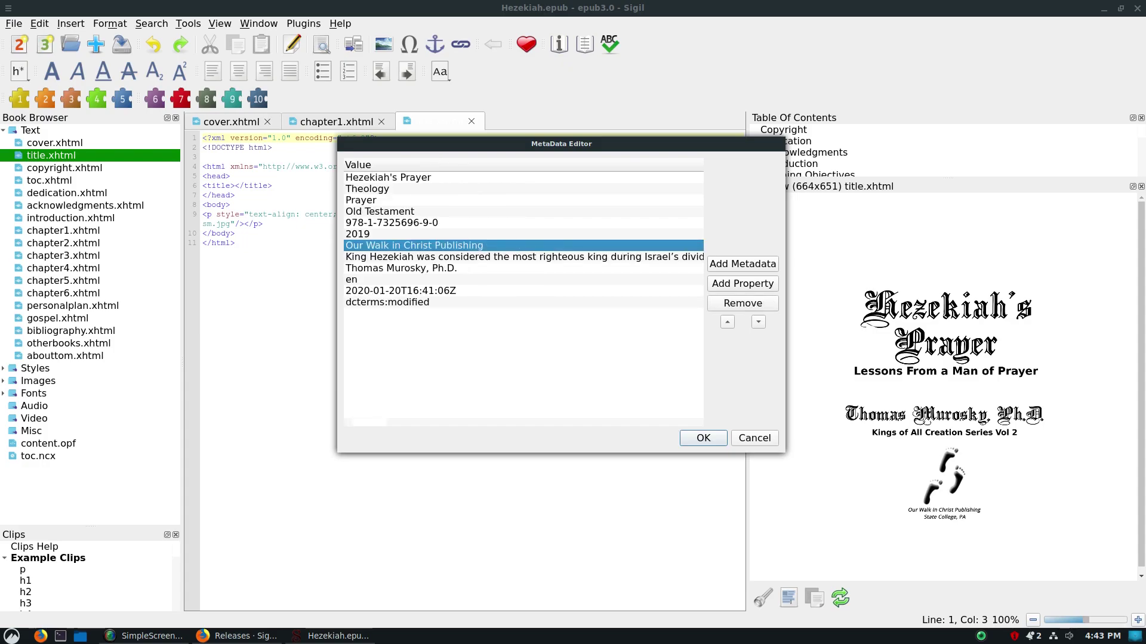
click(497, 257)
click(497, 268)
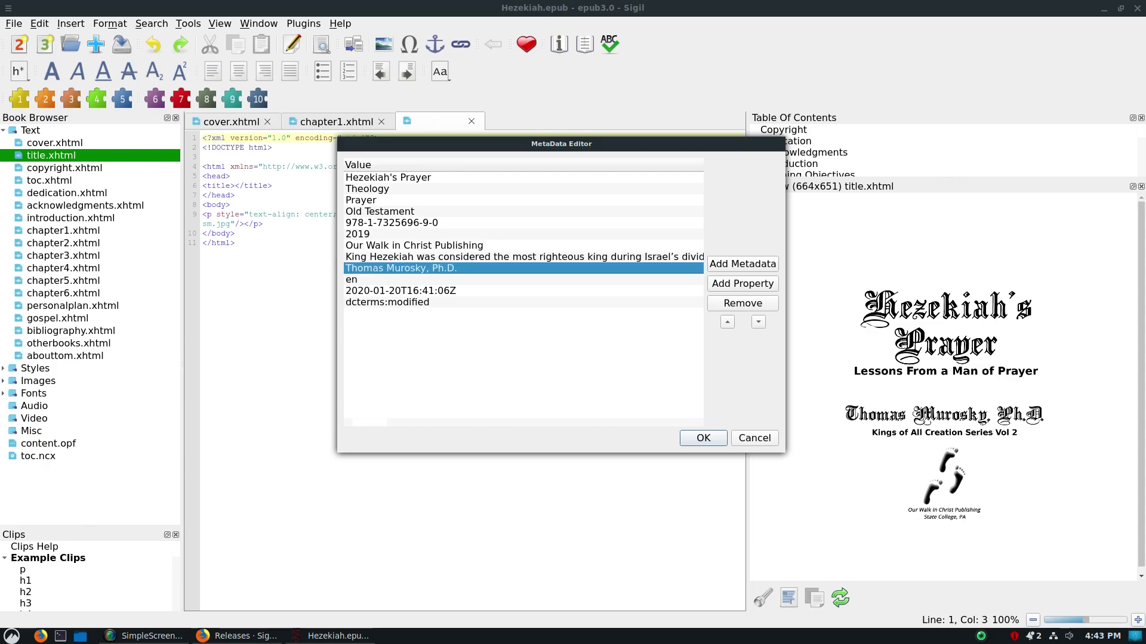
click(497, 212)
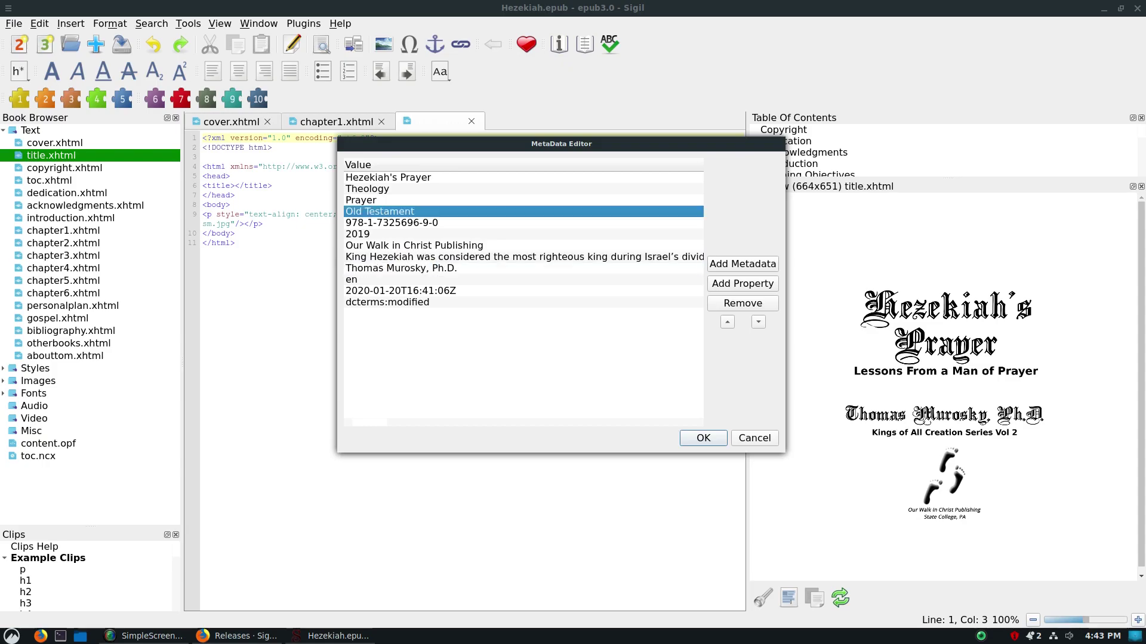
click(497, 222)
key(Up)
key(Up)
key(Up)
key(Up)
key(Down)
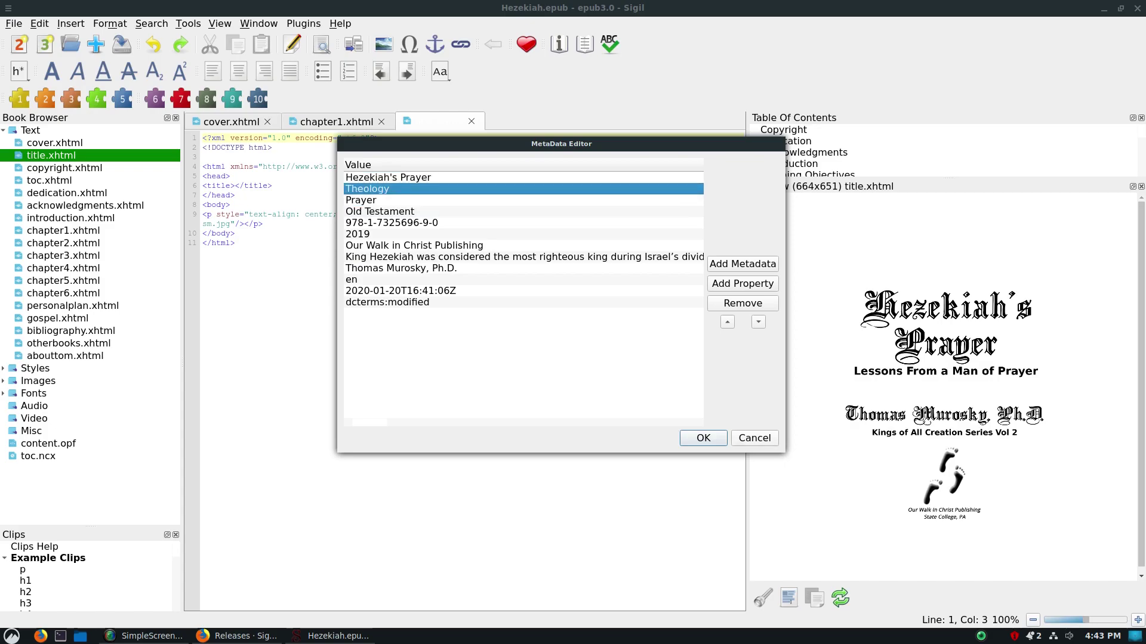
Go through the metadata entry names from the subject entries down to dc:language.
key(Left)
key(Down)
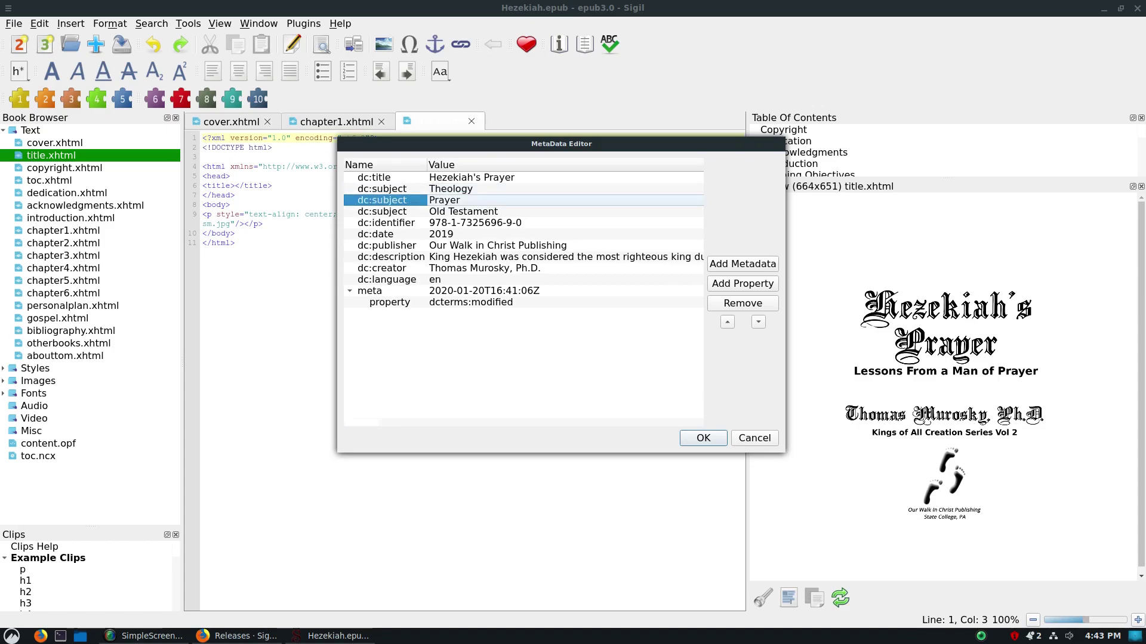
key(Down)
key(Down)
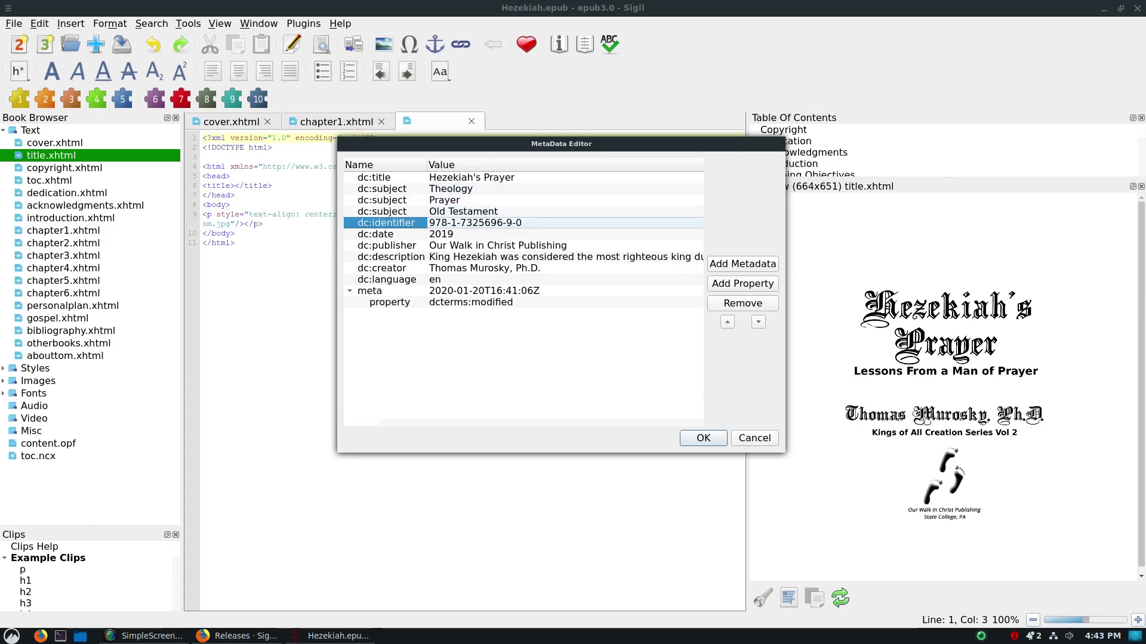
key(Down)
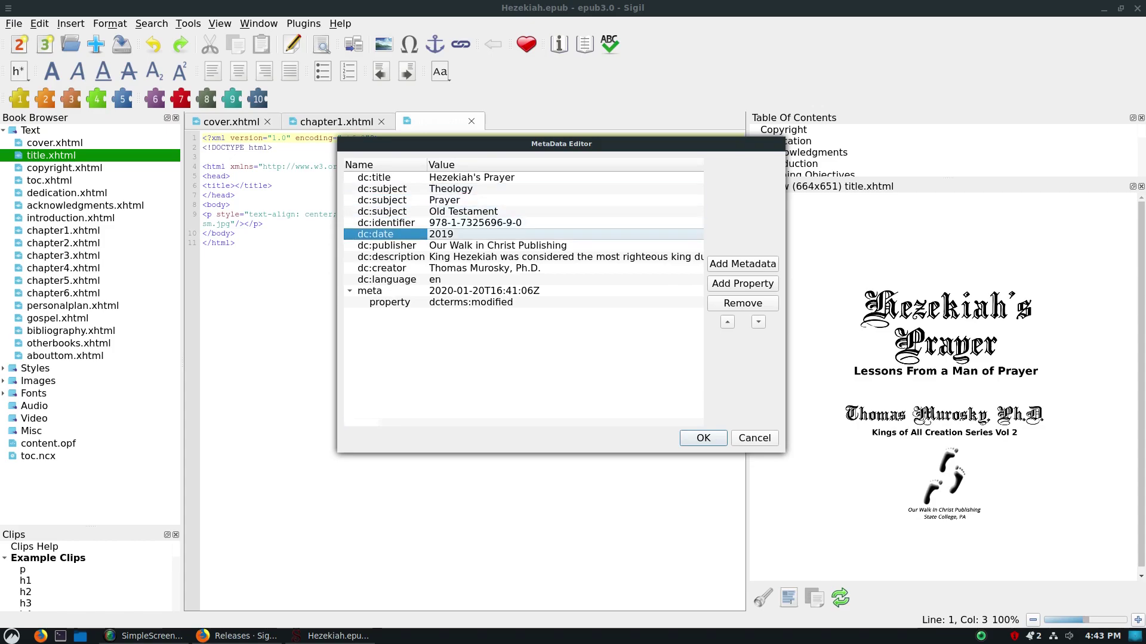
key(Down)
key(Down)
key(Down)
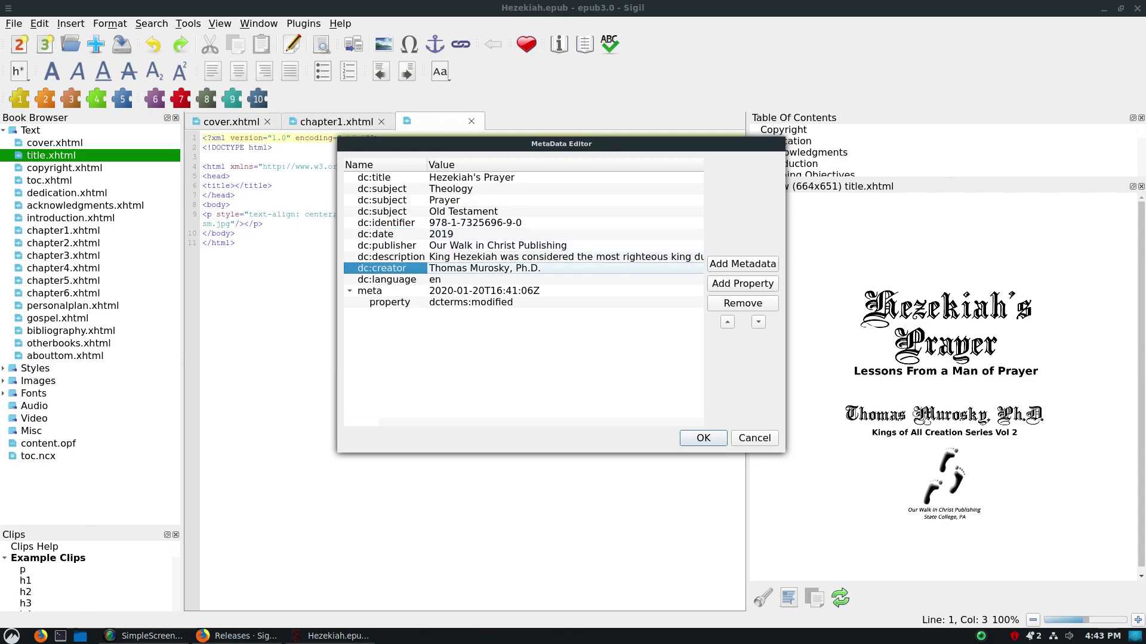
key(Down)
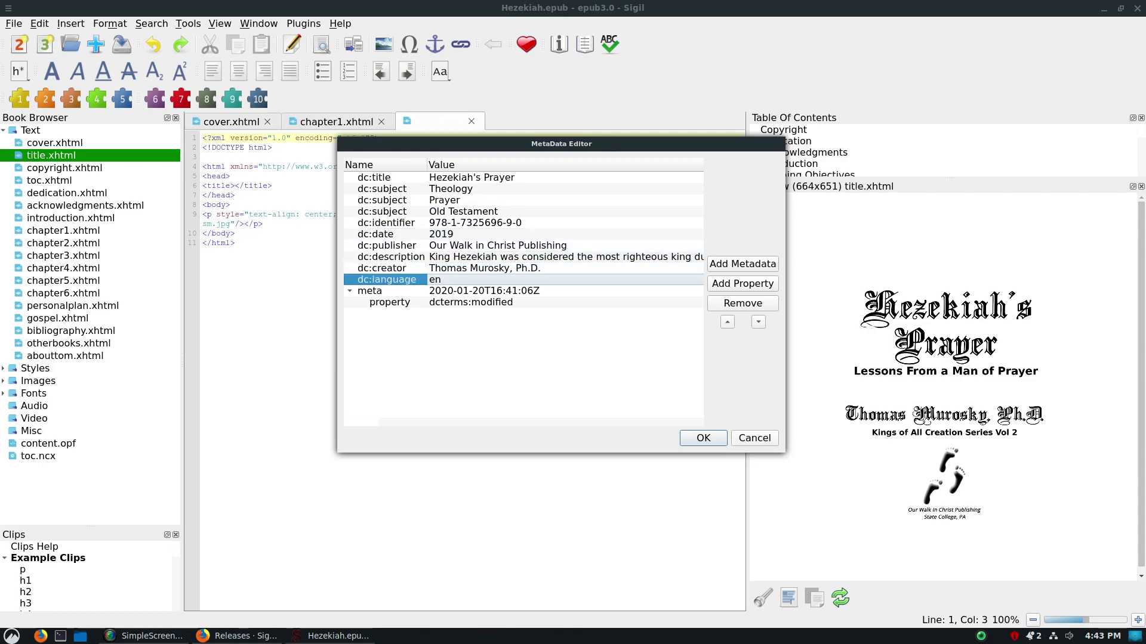
View the metadata properties that can be added to the dc:language entry, and close the Metadata Editor without saving changes.
click(741, 283)
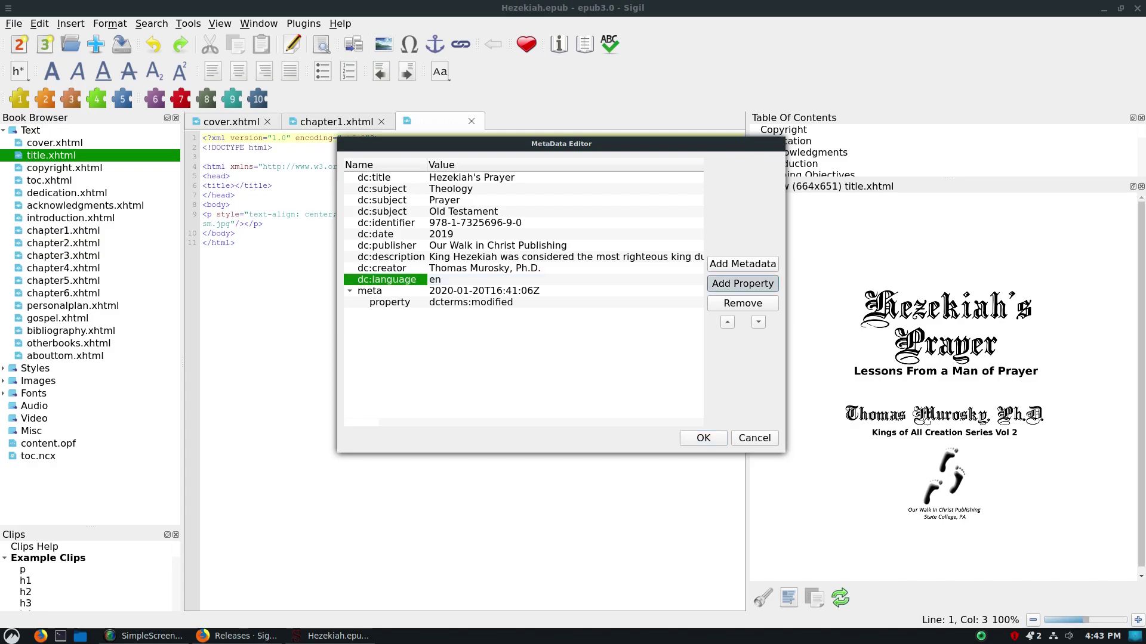
scroll(550, 210, down, 2)
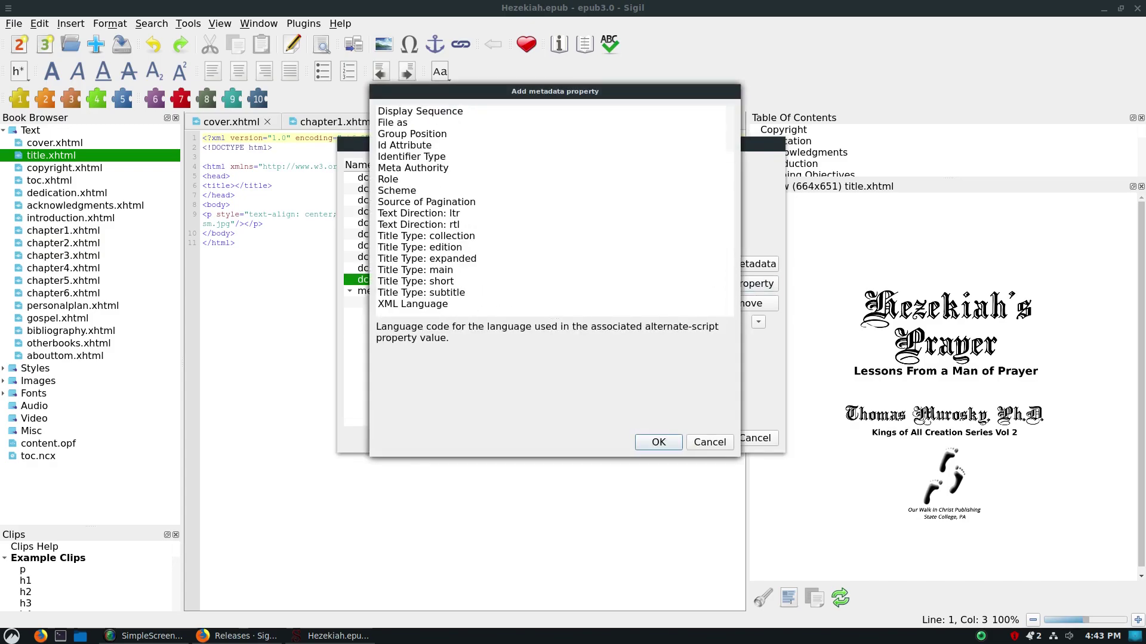
key(Escape)
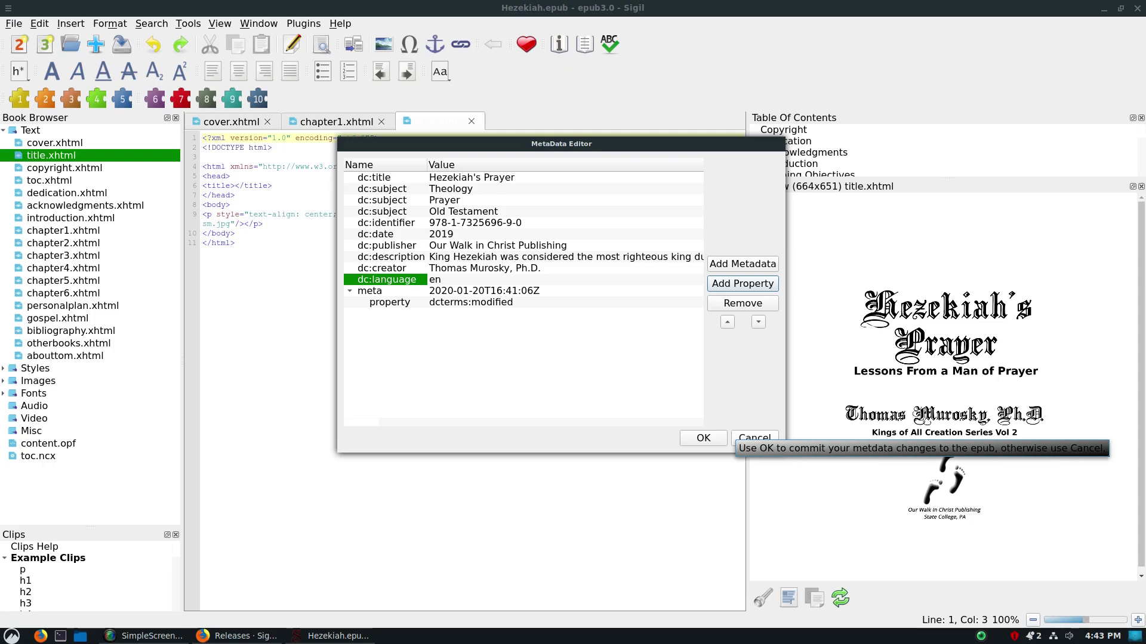
click(754, 438)
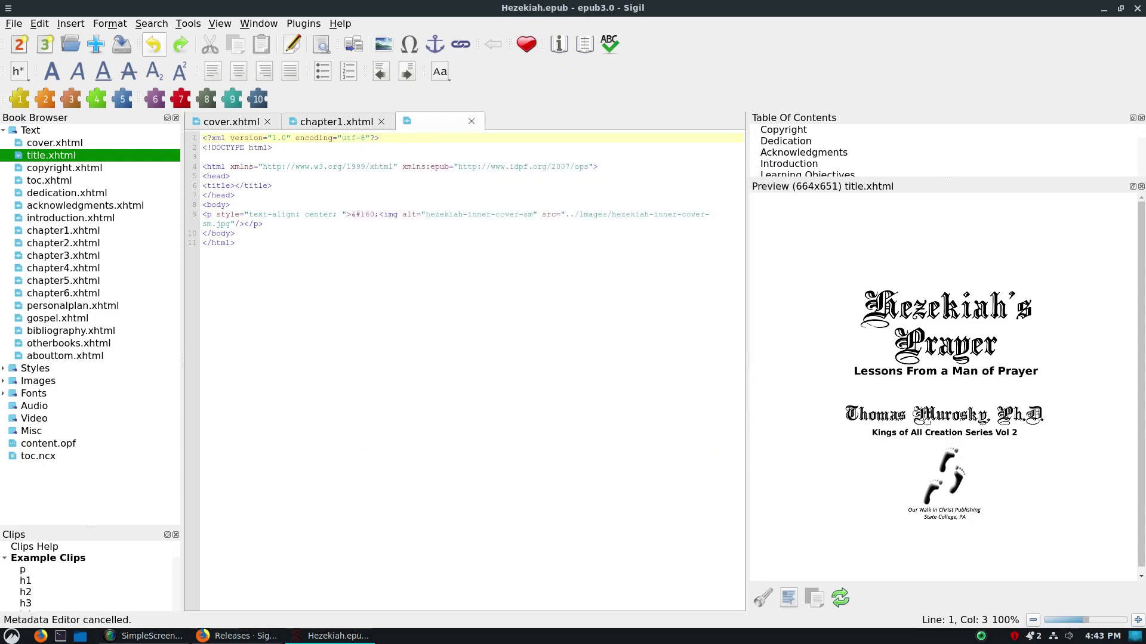
Examine the commands for generating, editing and creating an HTML table of contents.
click(219, 23)
mouse_move(188, 23)
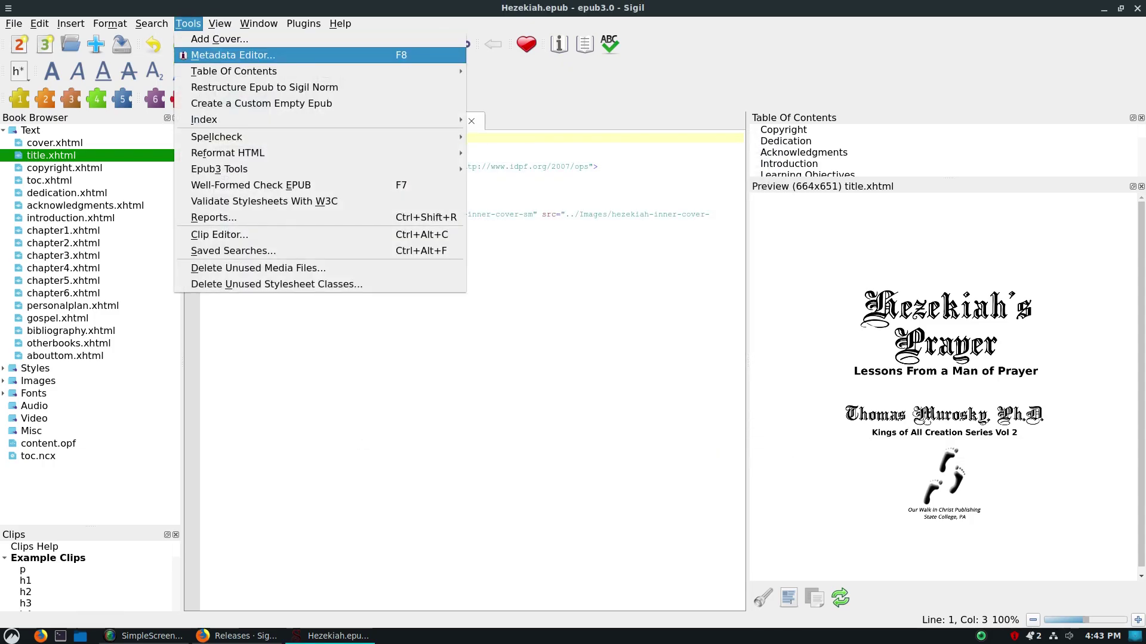
key(Down)
key(Right)
key(Down)
key(Up)
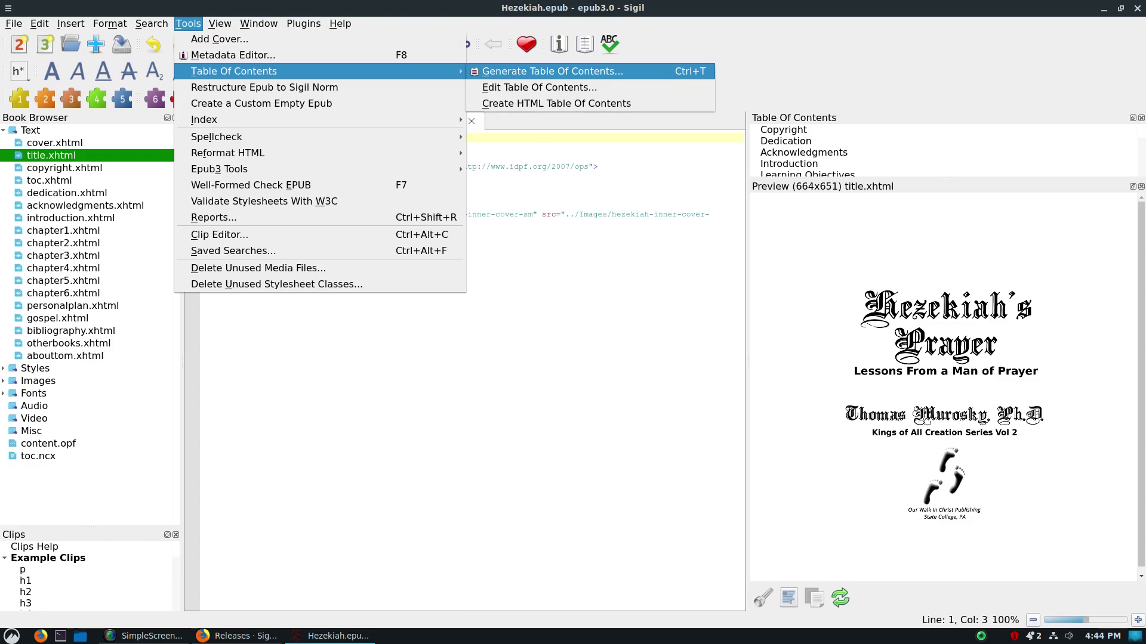
key(Down)
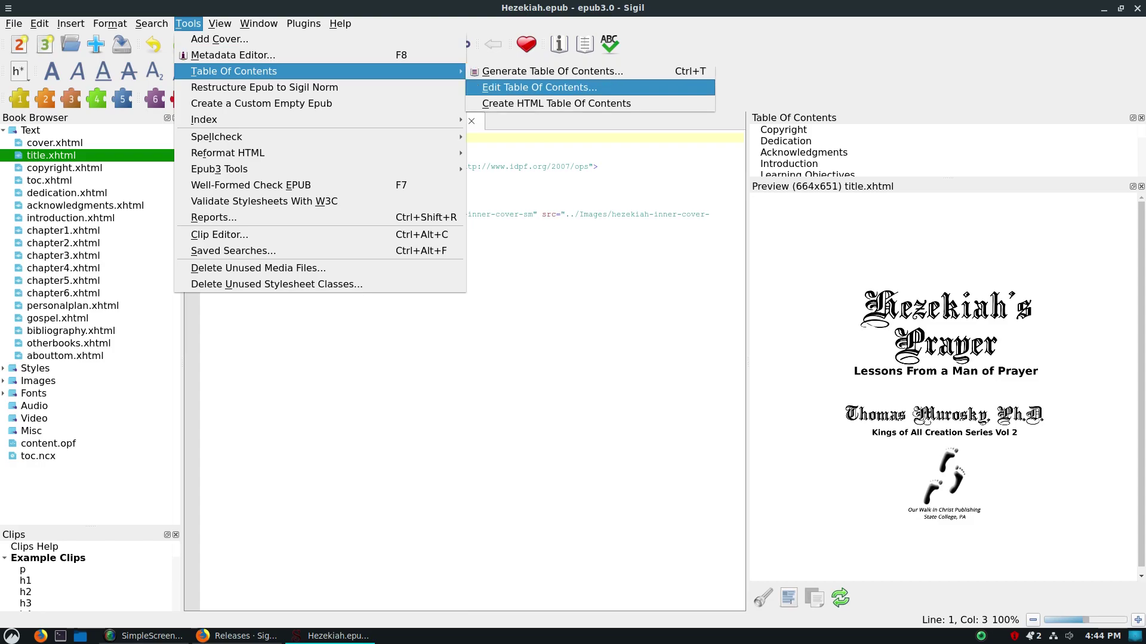
key(Down)
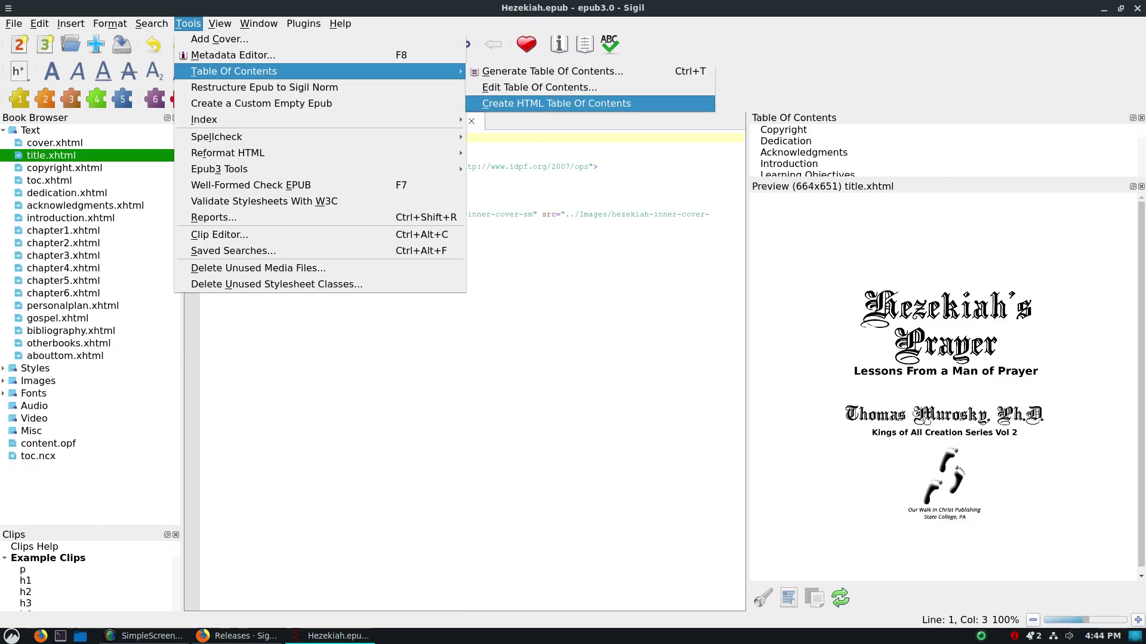
key(Left)
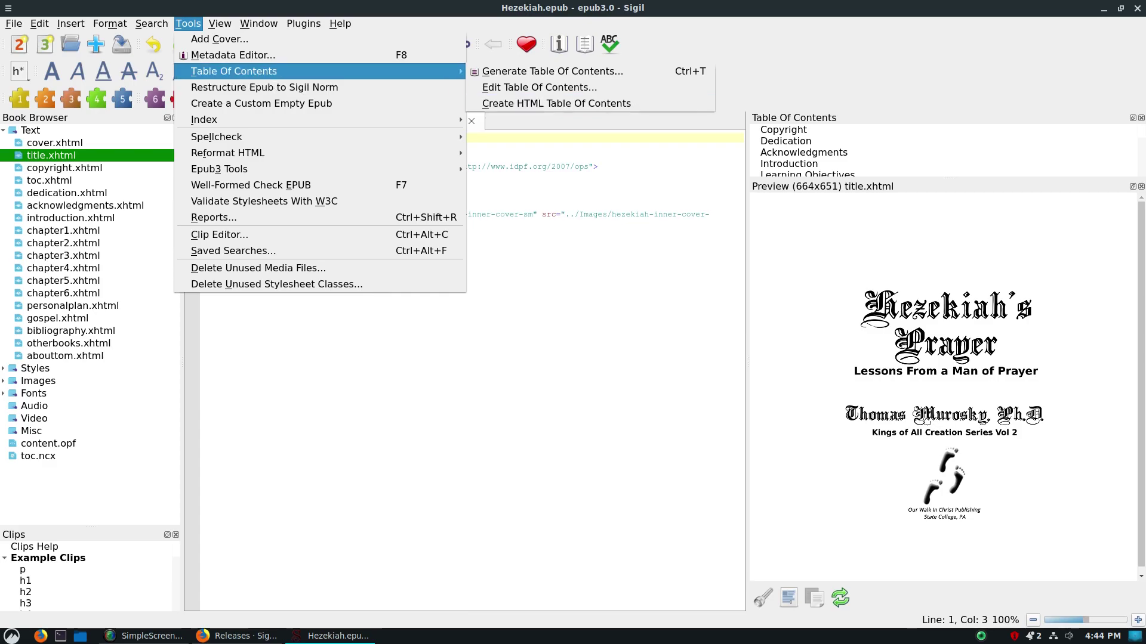
Examine the Epub3 Tools for updating manifest properties and generating or removing the NCX and guide.
key(Down)
key(Down)
key(Down)
key(Down)
key(Down)
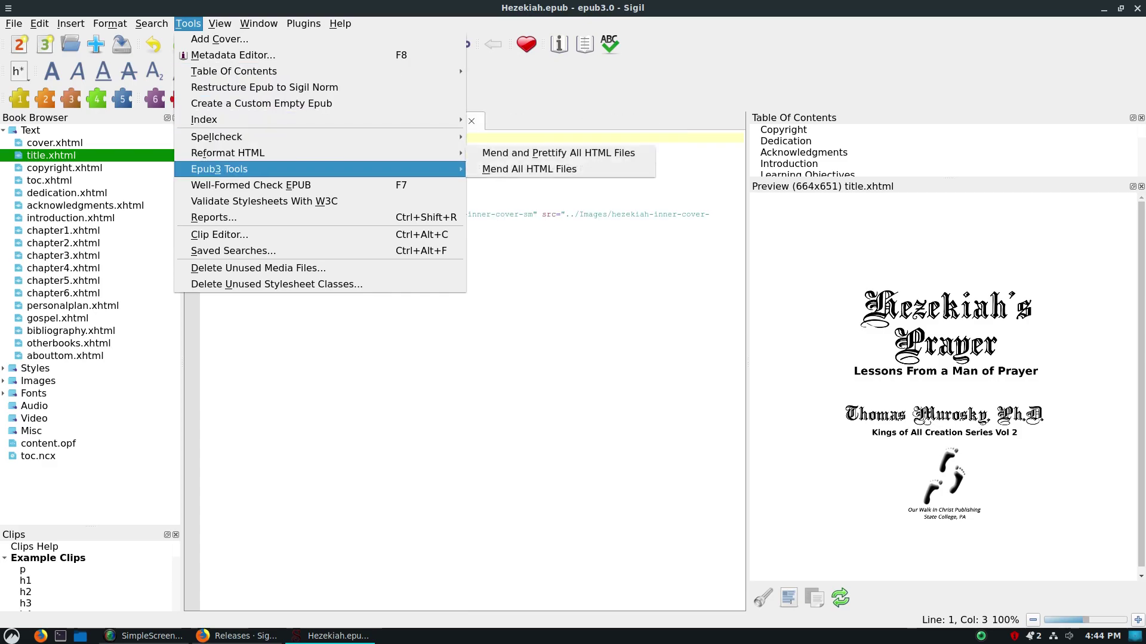
key(Down)
key(Down)
key(Up)
key(Right)
key(Down)
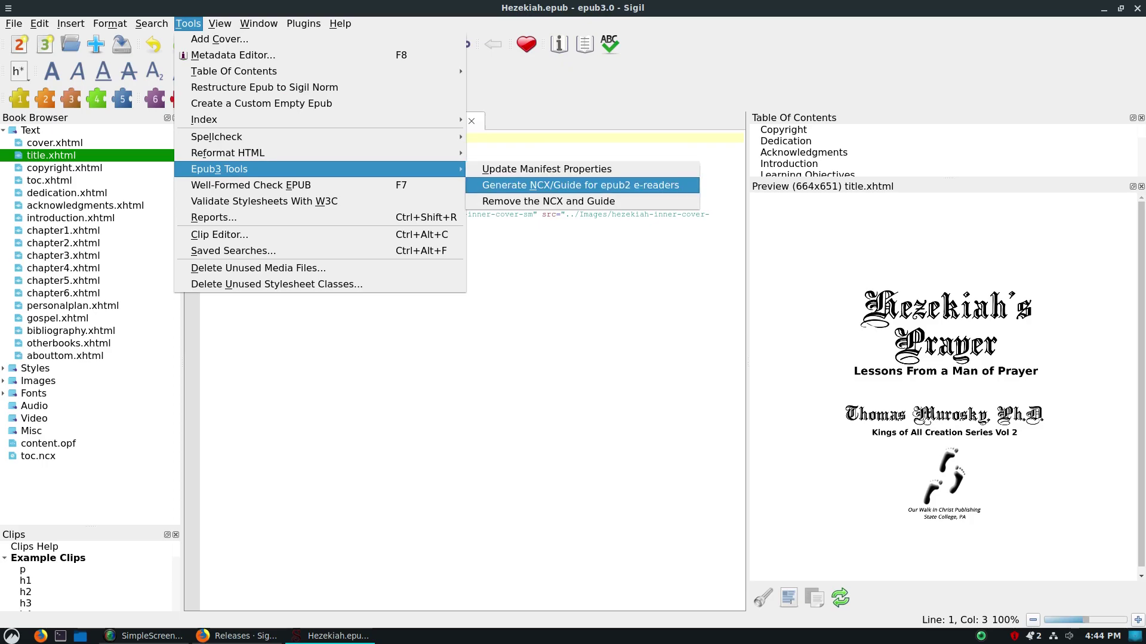
key(Up)
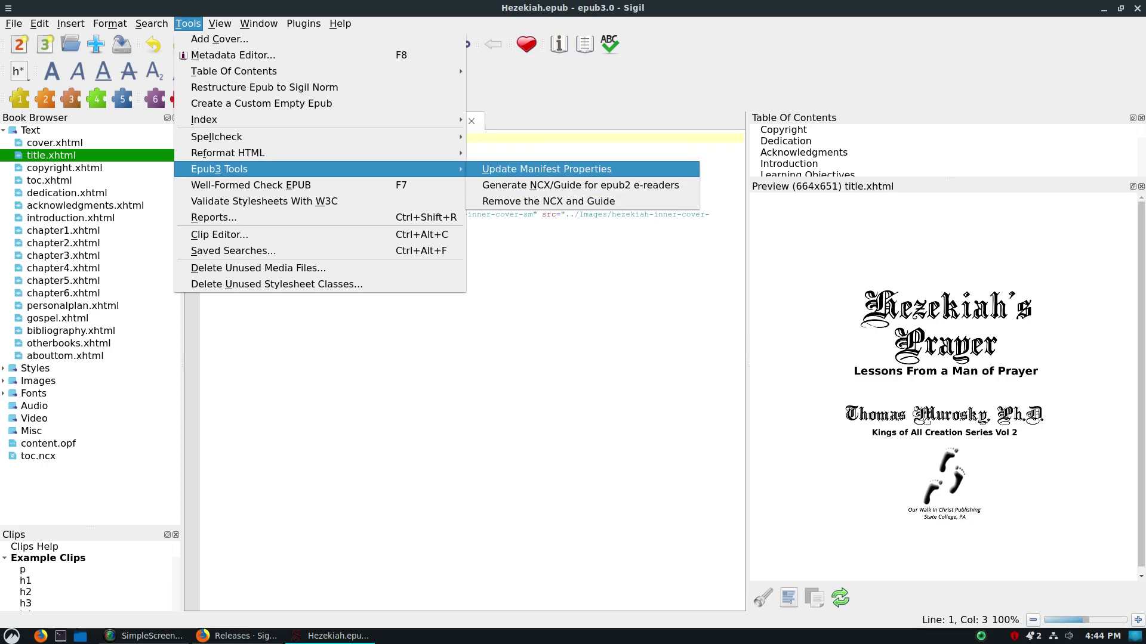
key(Down)
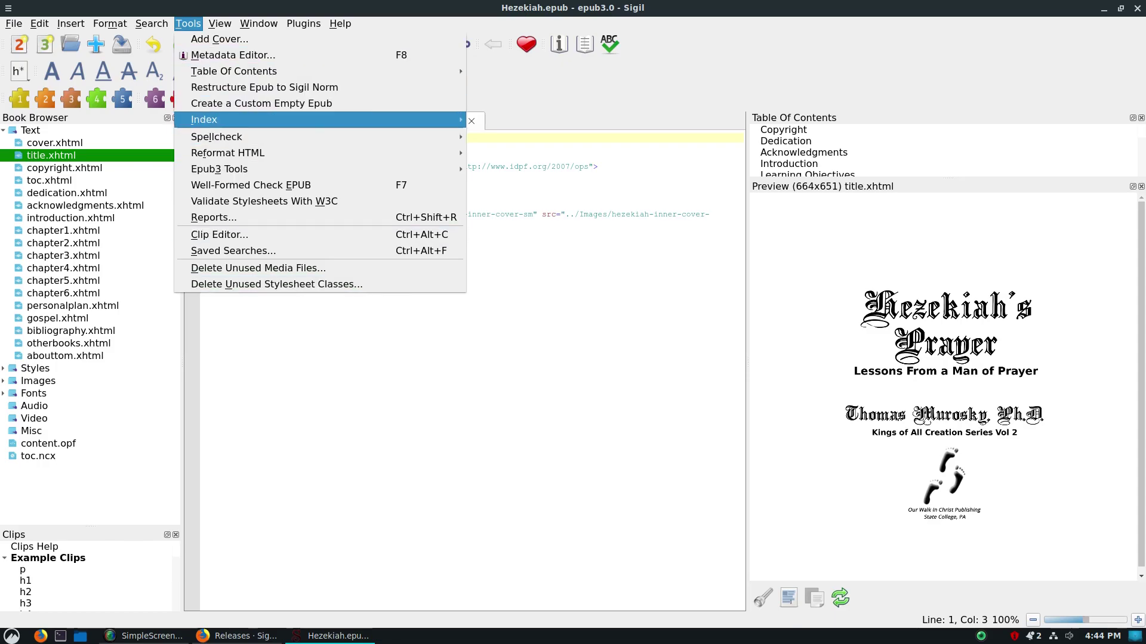
mouse_move(239, 169)
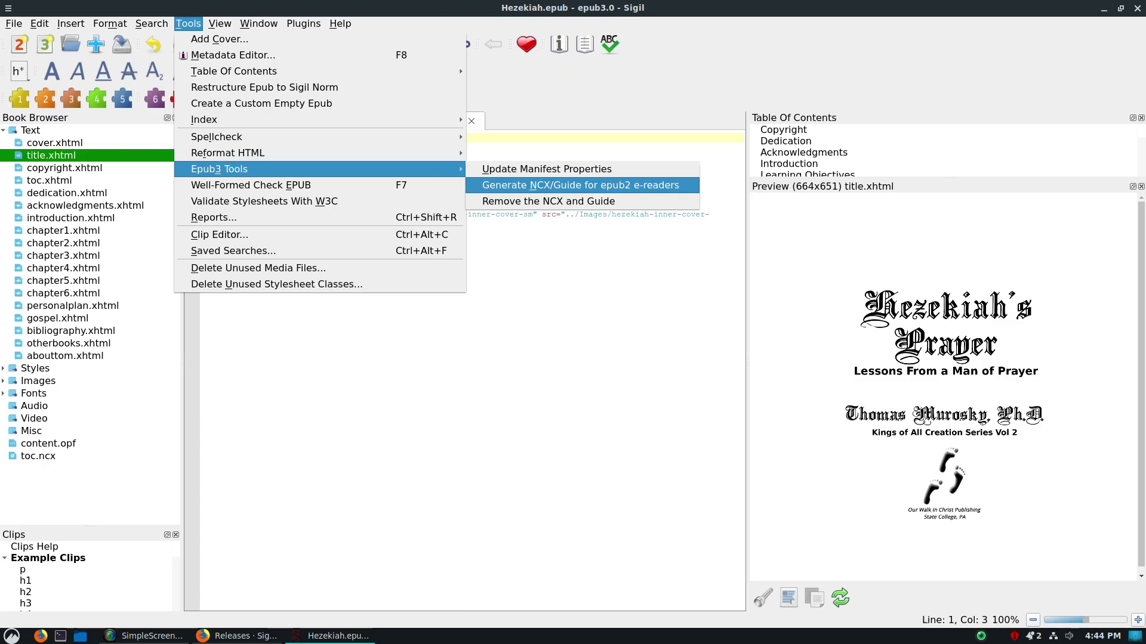
key(Up)
key(Up)
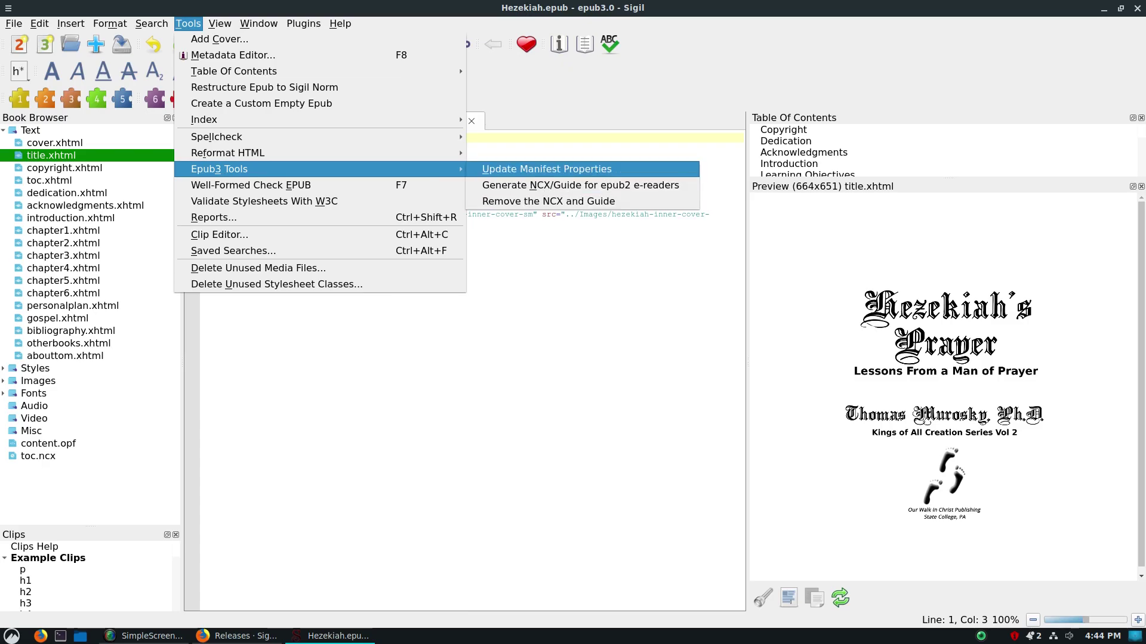
key(Down)
key(Up)
key(Down)
key(Up)
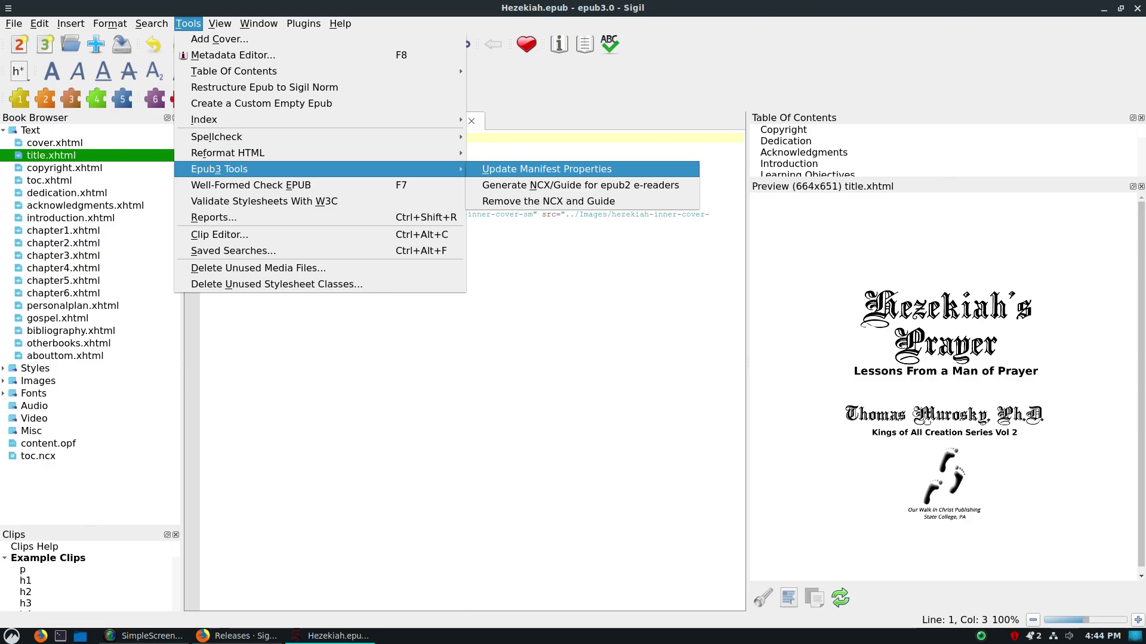
key(Escape)
key(Escape)
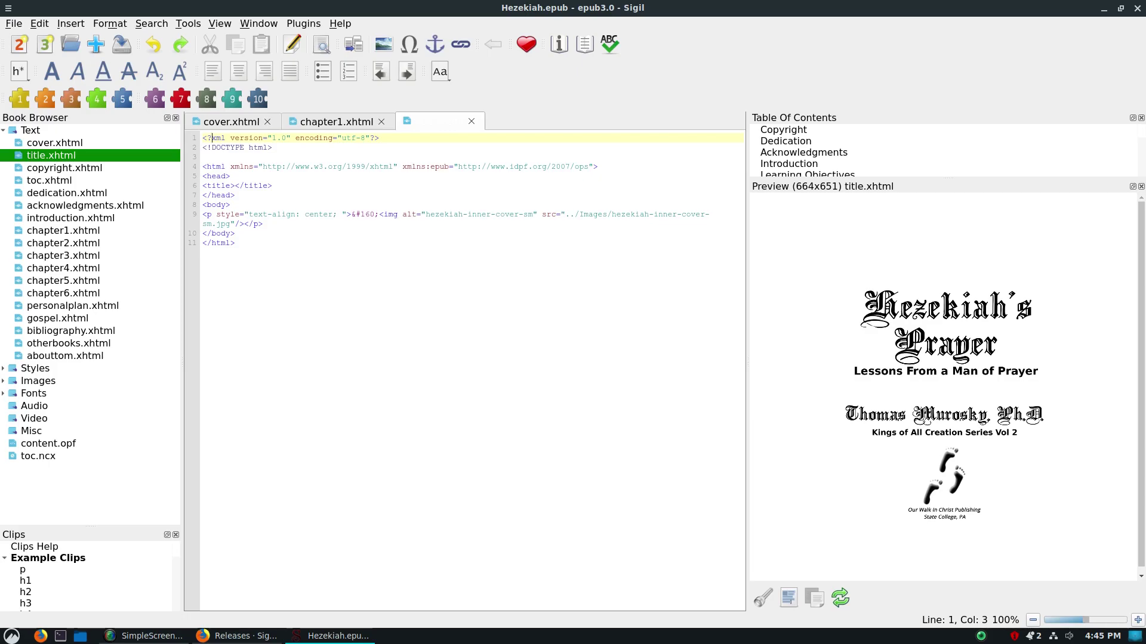
Select chapter1.xhtml in the book and look through the stylesheet validation, reports, clip editor and saved searches commands.
click(63, 230)
click(187, 23)
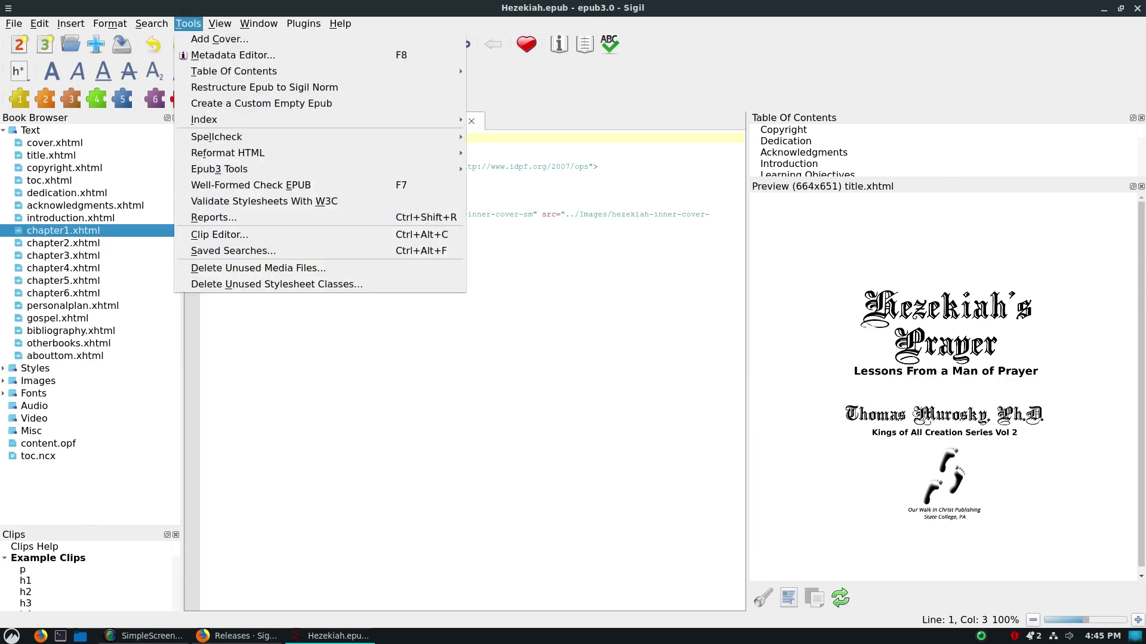
key(Up)
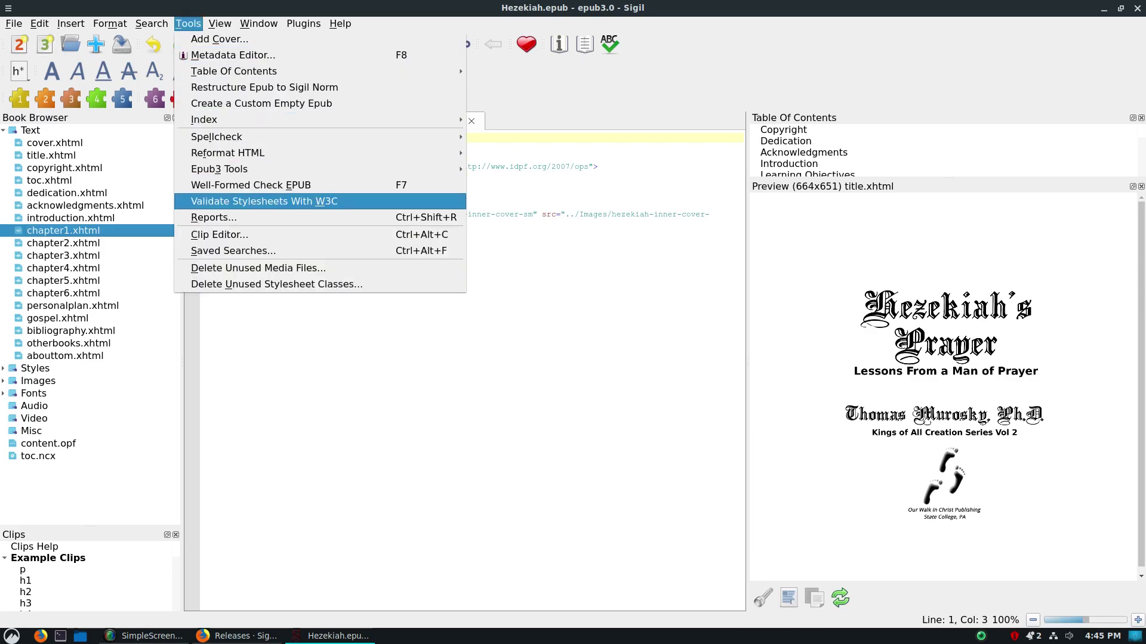
key(Down)
key(Down)
key(Down)
key(Down)
key(Up)
key(Up)
key(Up)
key(Up)
key(Up)
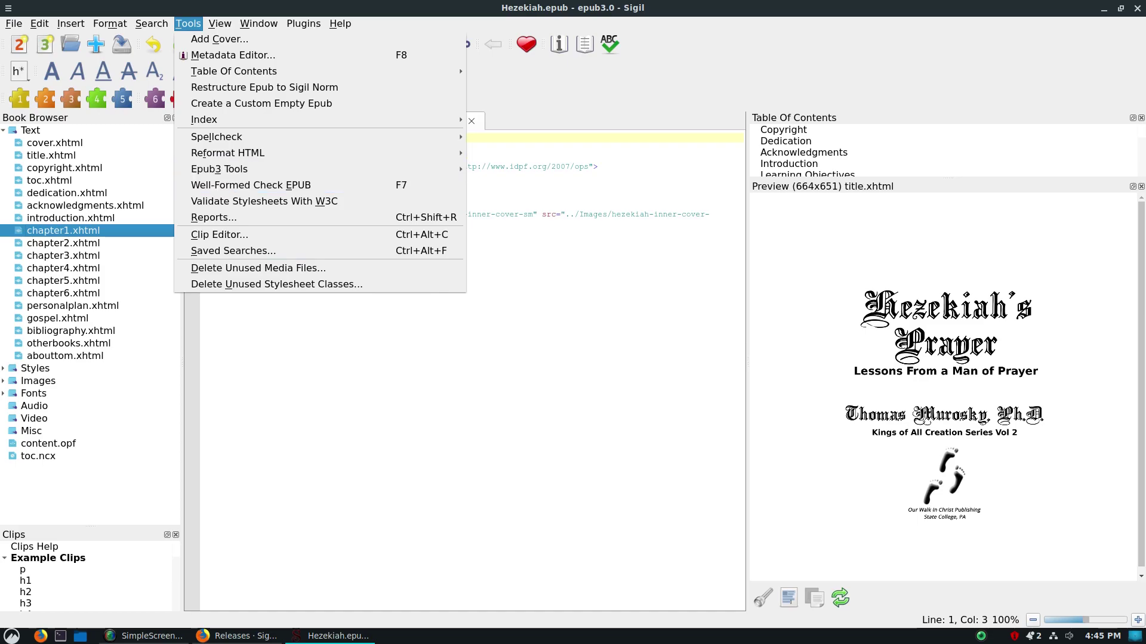
key(Escape)
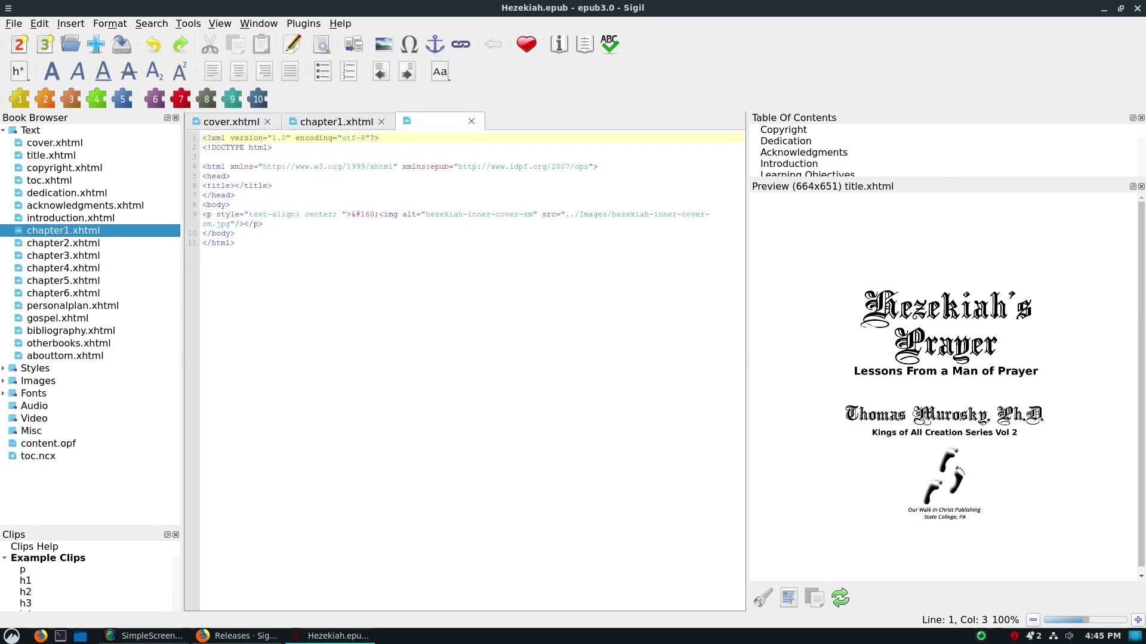
Open chapter2.xhtml, examine the stylesheet link inside its head section, and close the file.
double_click(63, 243)
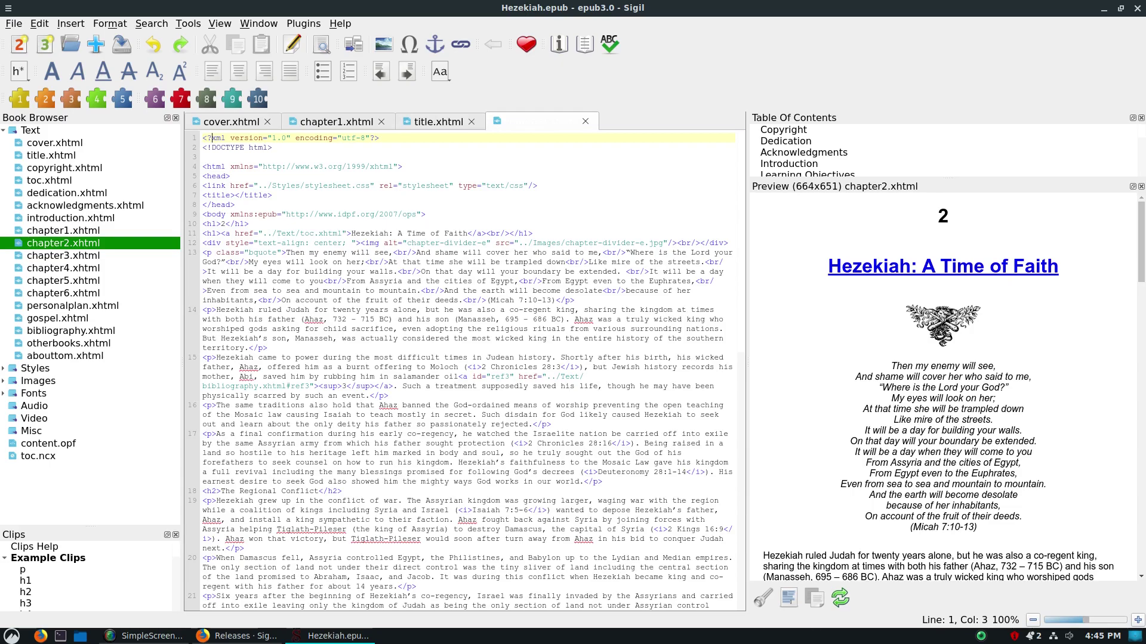
click(538, 185)
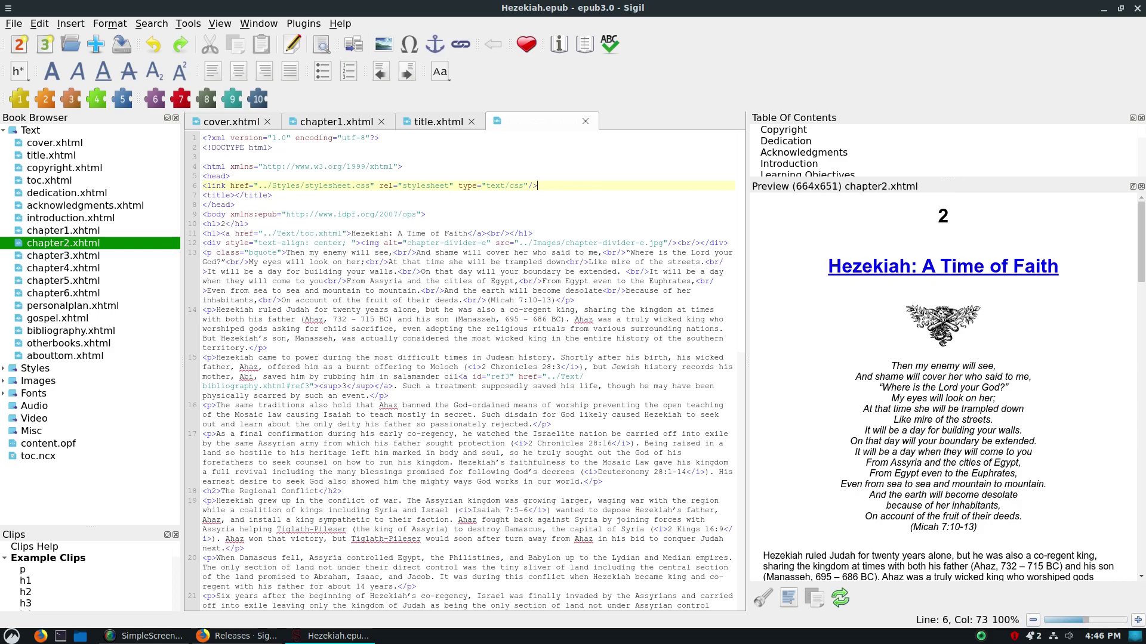
drag(206, 176, 235, 205)
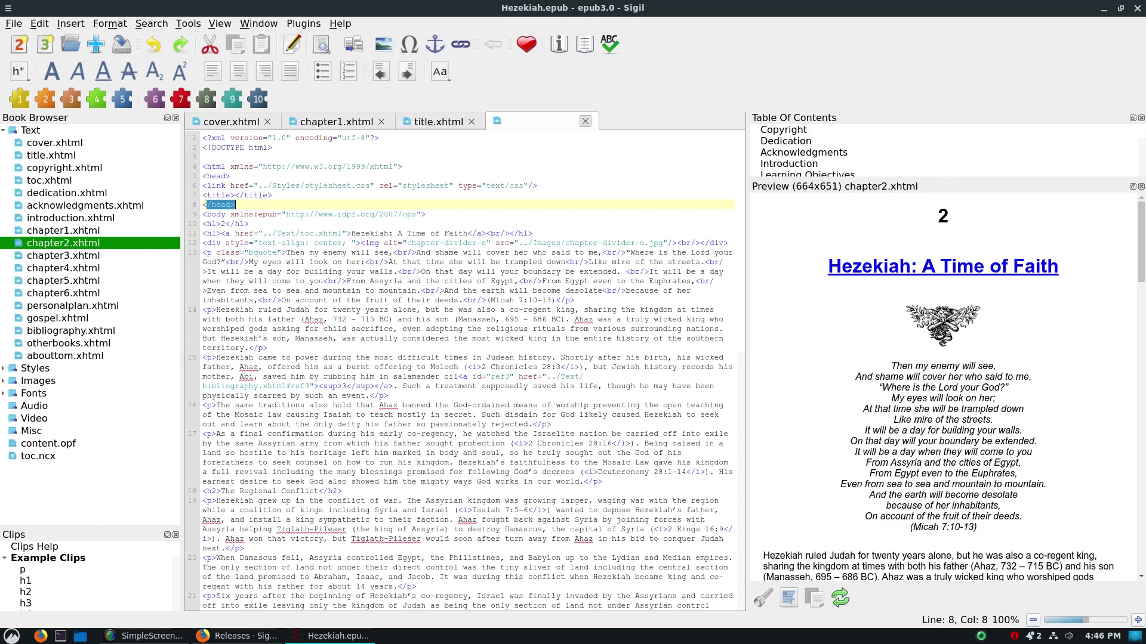
click(586, 122)
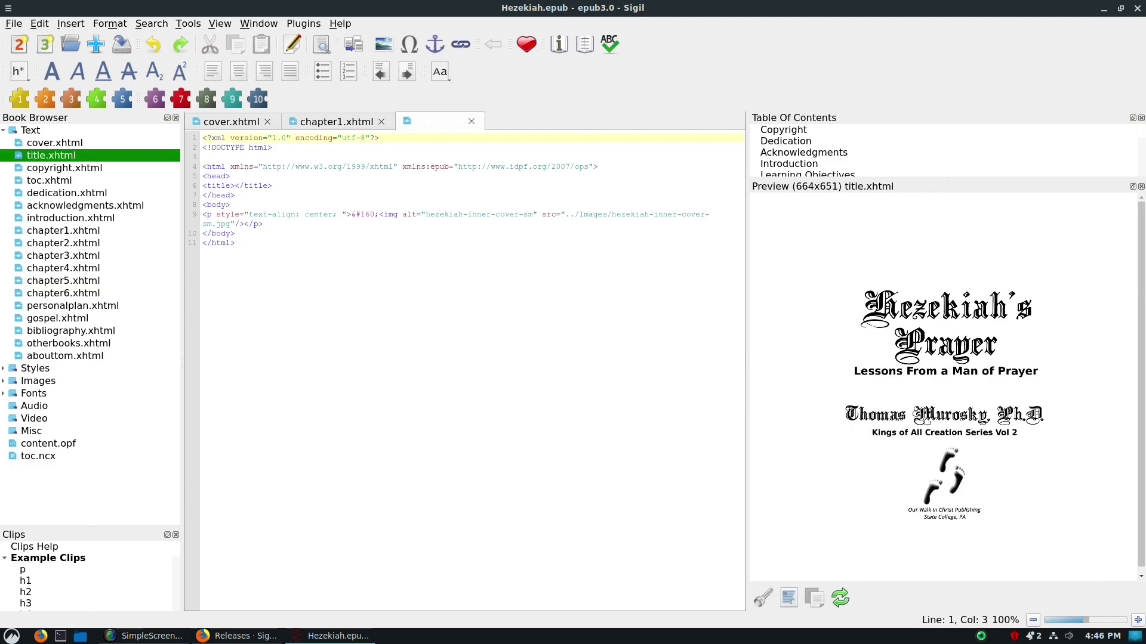
Open chapter2.xhtml and split it at the cursor just before the "Legacy of His Life" heading.
click(14, 23)
mouse_move(39, 24)
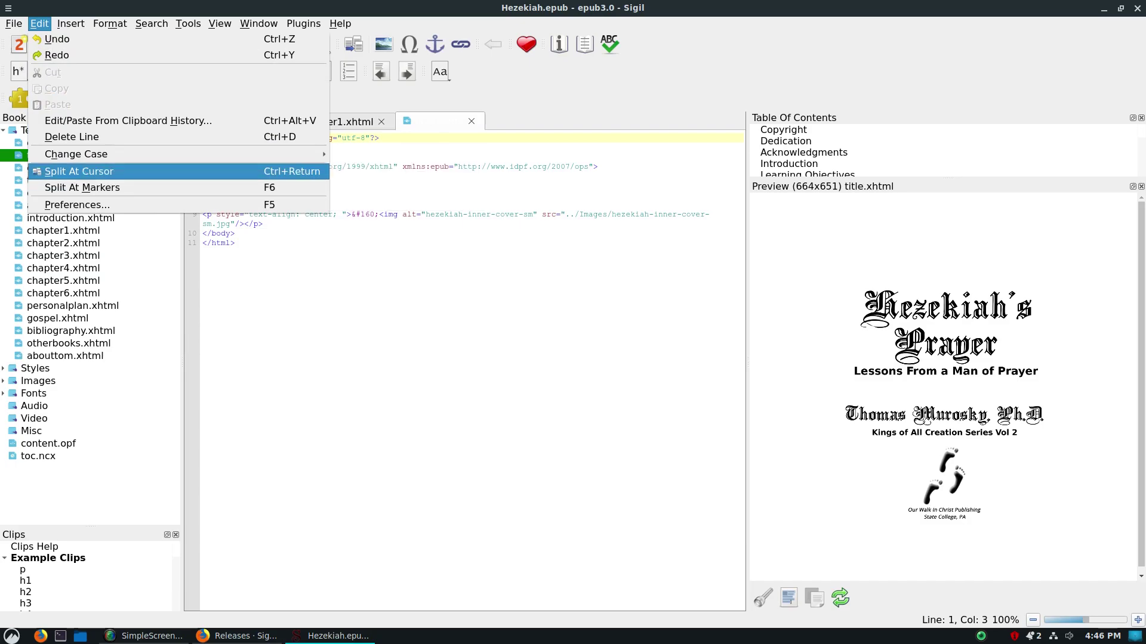
key(Escape)
click(63, 242)
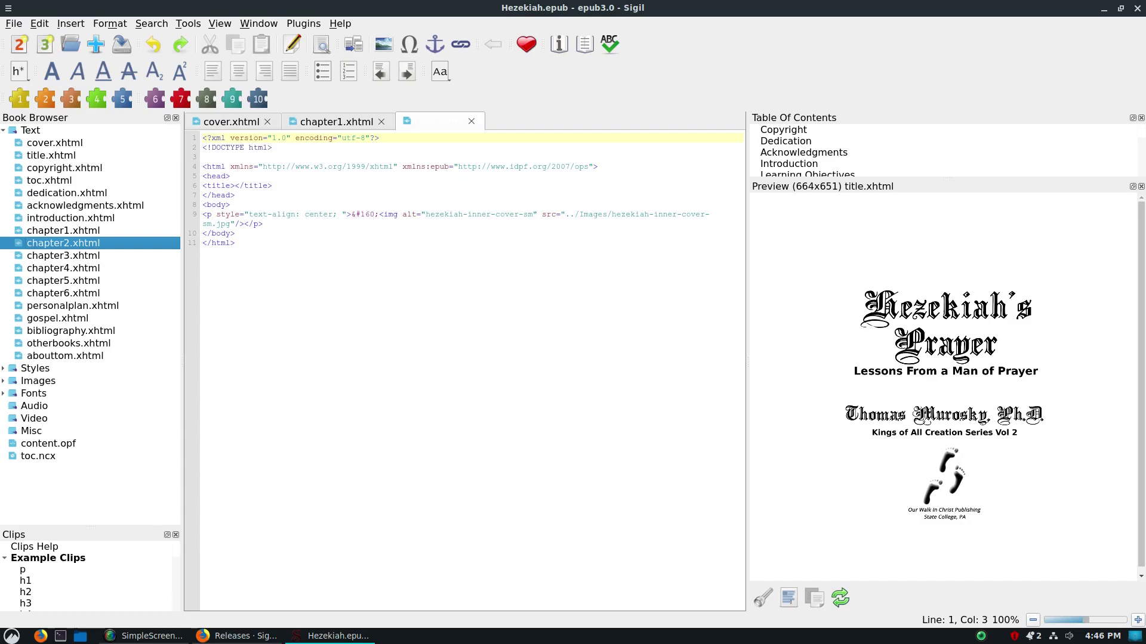
scroll(464, 370, down, 7)
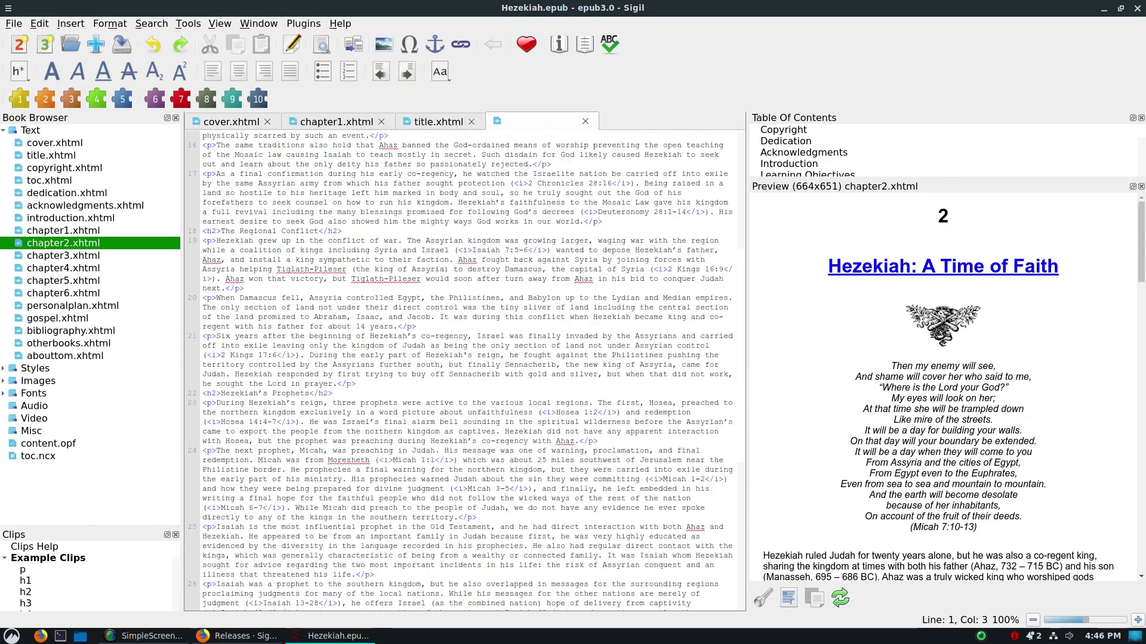
scroll(464, 370, down, 7)
scroll(464, 370, down, 4)
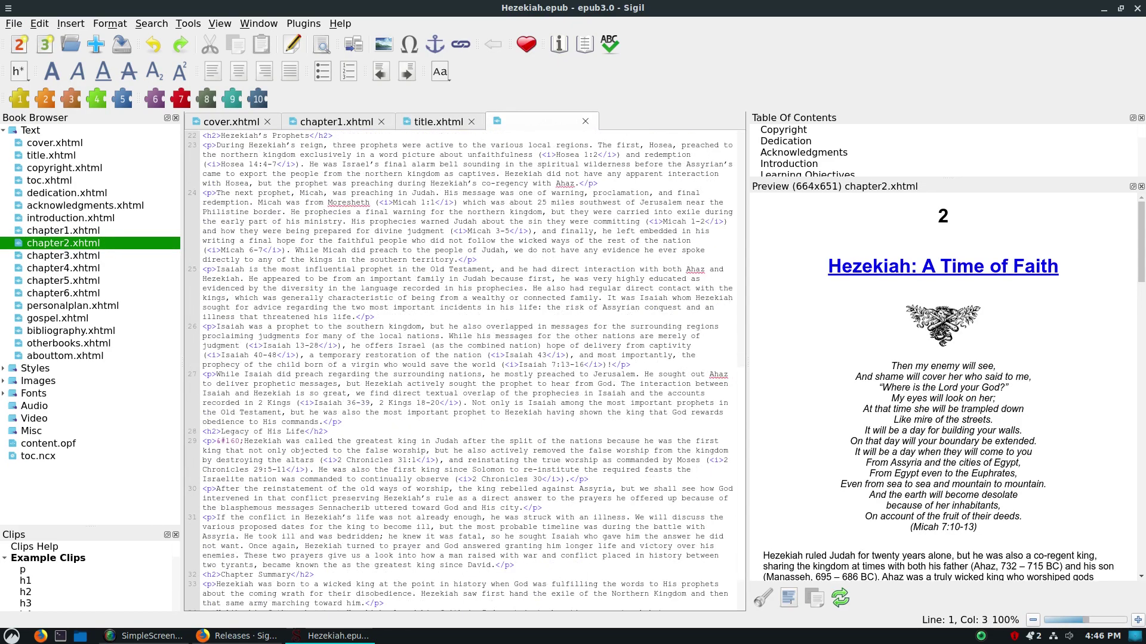
click(341, 422)
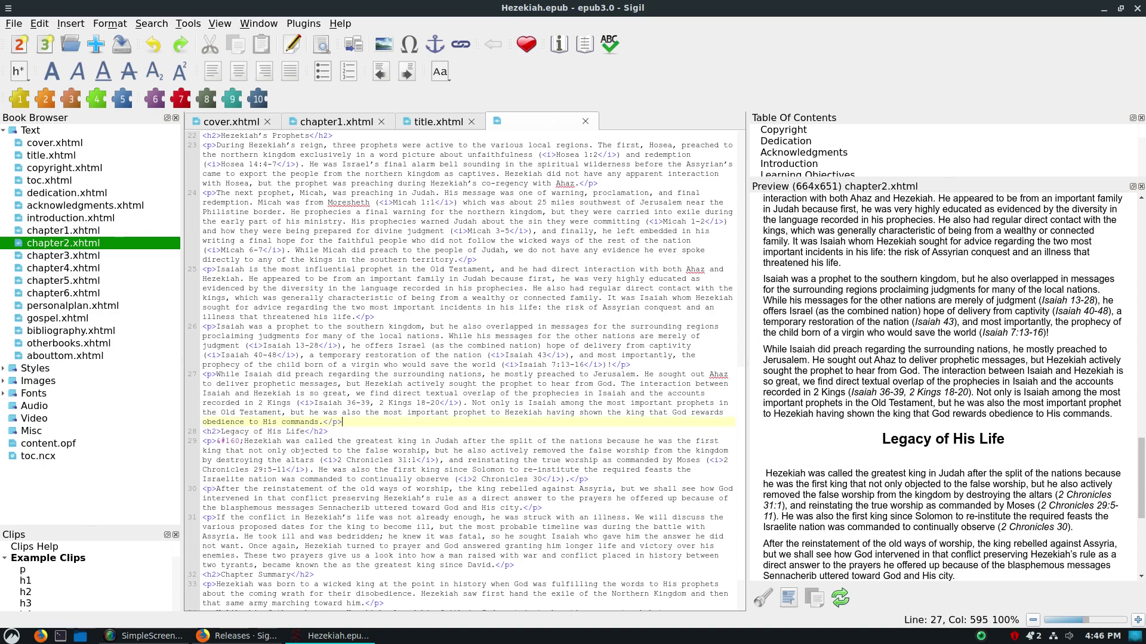
key(alt+e)
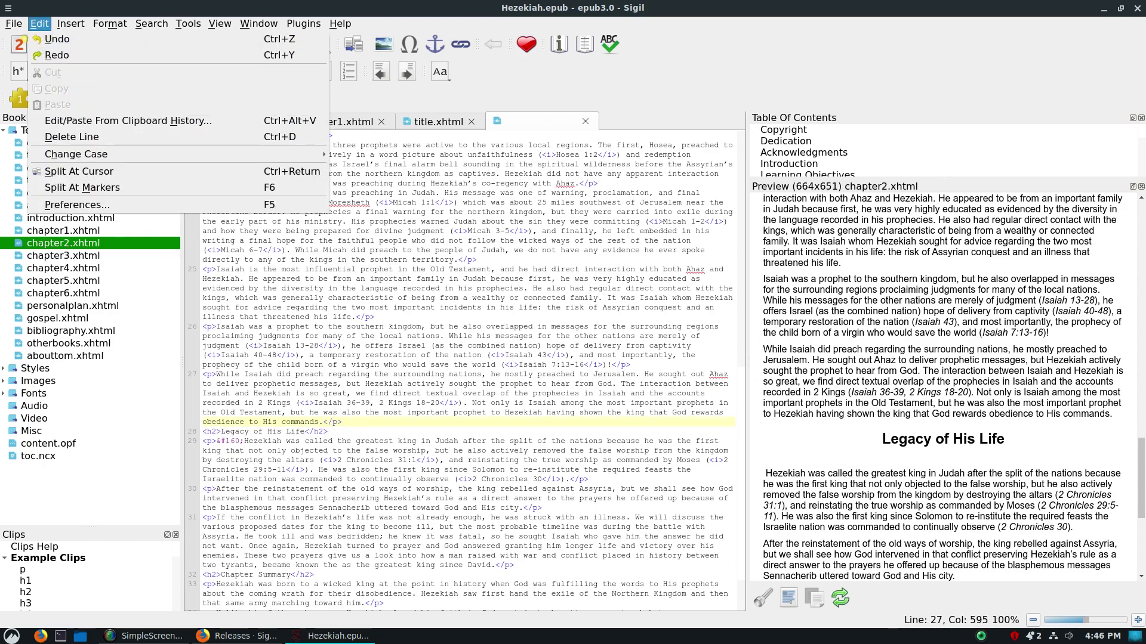
key(Down)
key(Down)
key(Down)
key(Down)
key(Down)
key(Down)
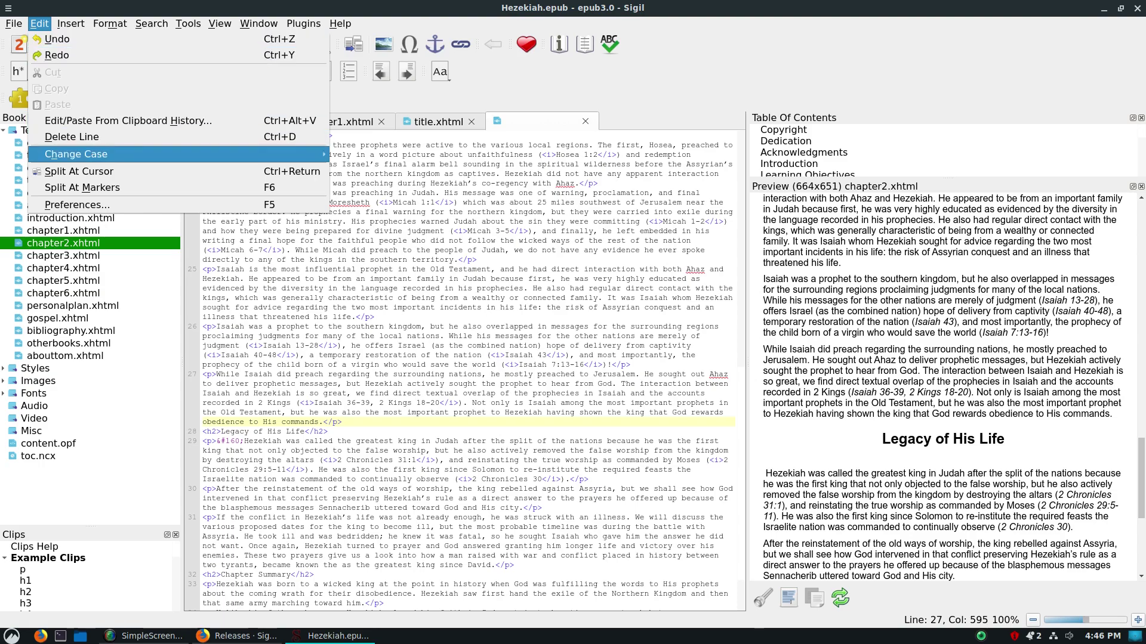
key(Return)
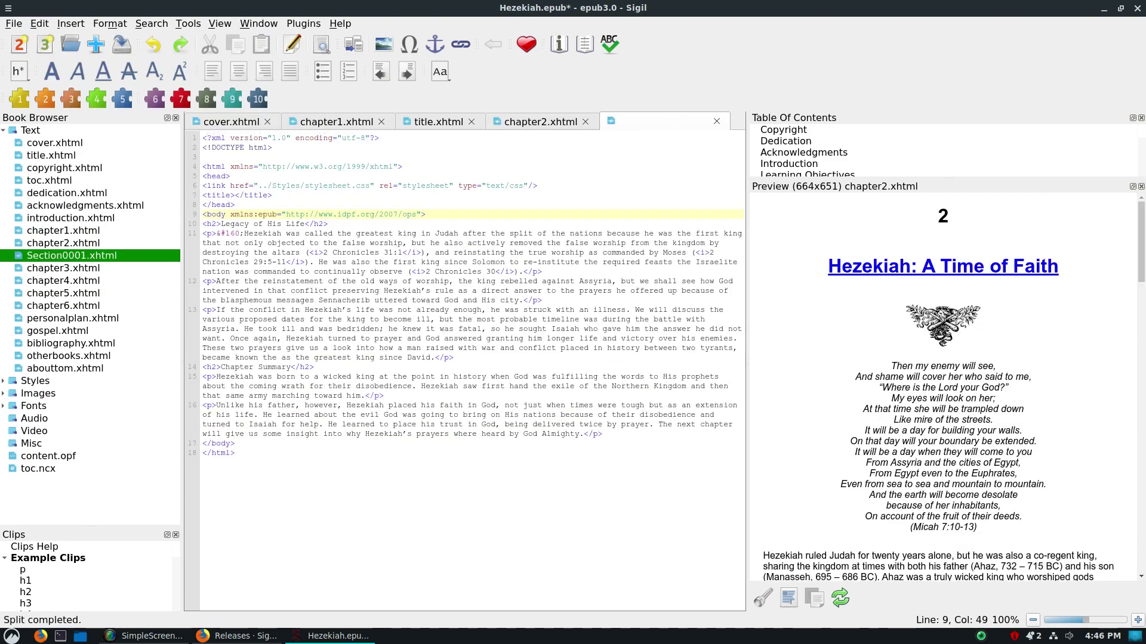
Review both halves of the split chapter, checking the end of chapter2.xhtml and the start of Section0001.xhtml.
click(64, 243)
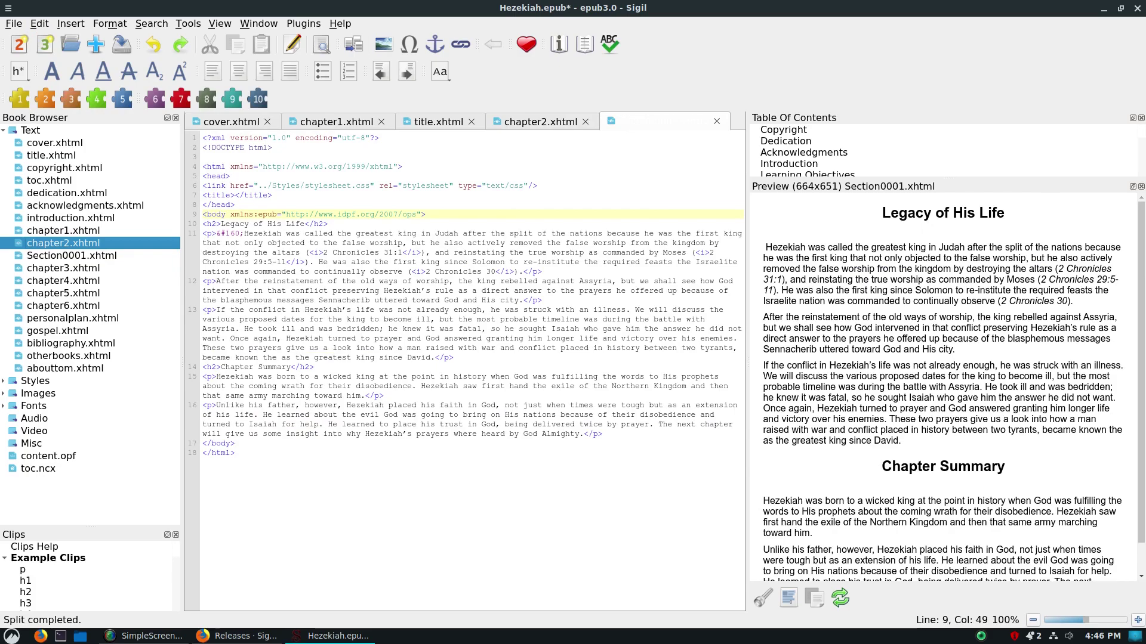
double_click(63, 243)
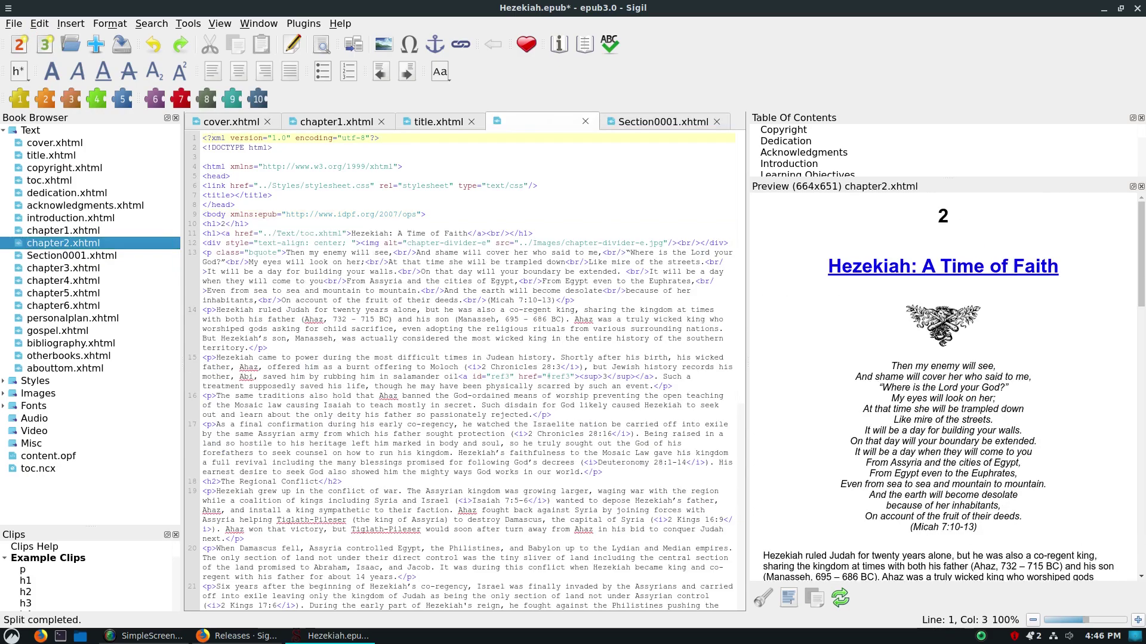
scroll(942, 386, down, 15)
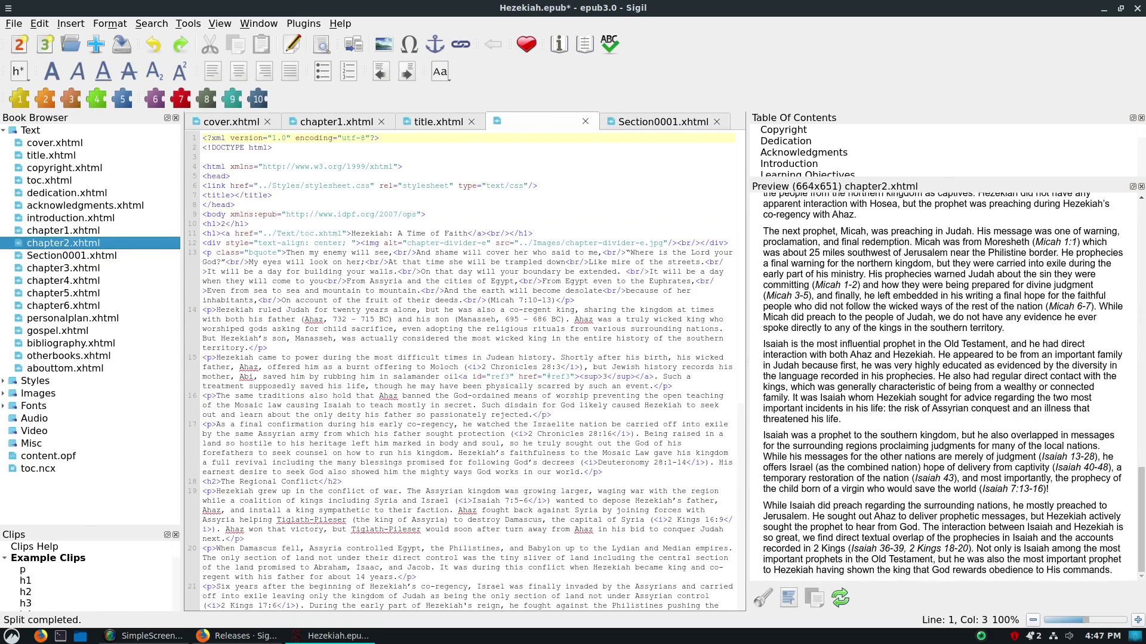
click(942, 559)
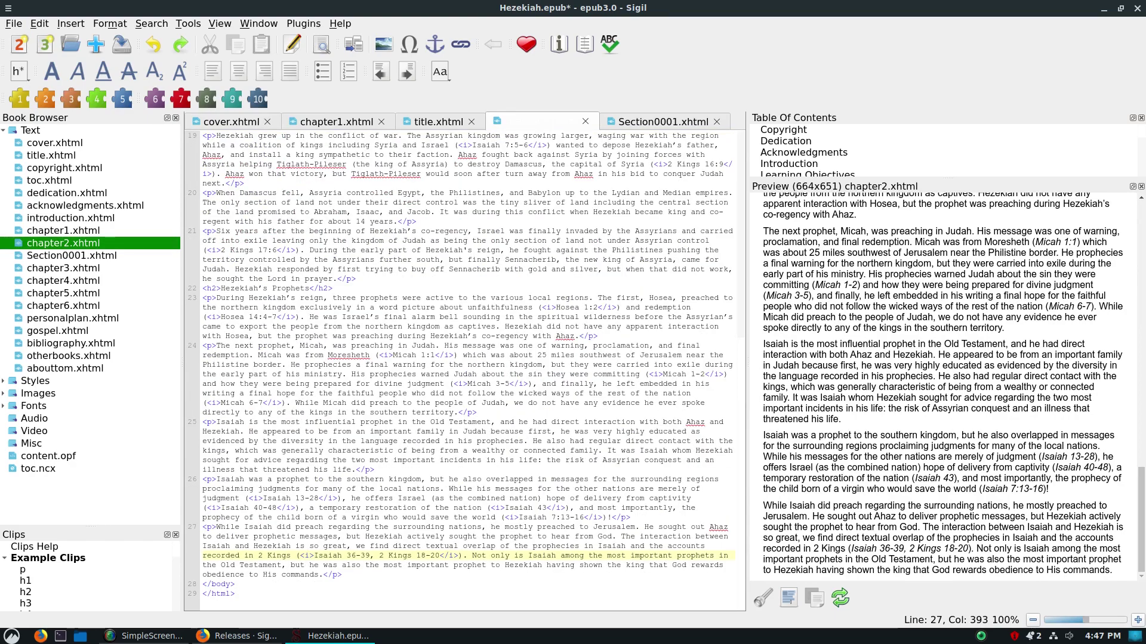
click(72, 256)
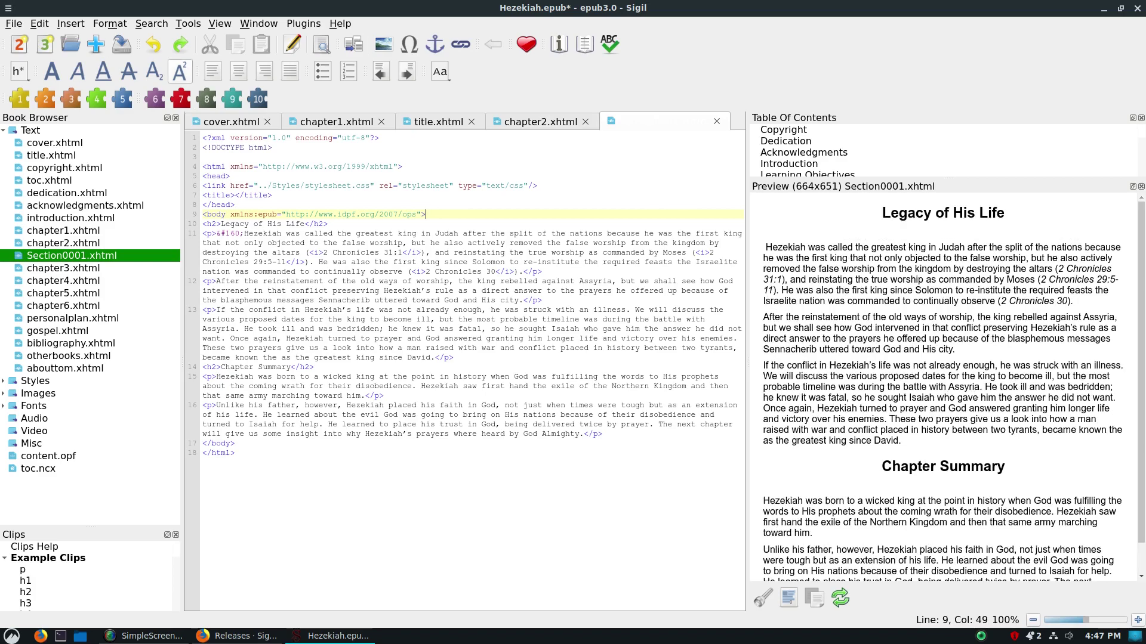
Look through the image, video and audio categories available for inserting a file, and close the dialog without inserting anything.
click(39, 24)
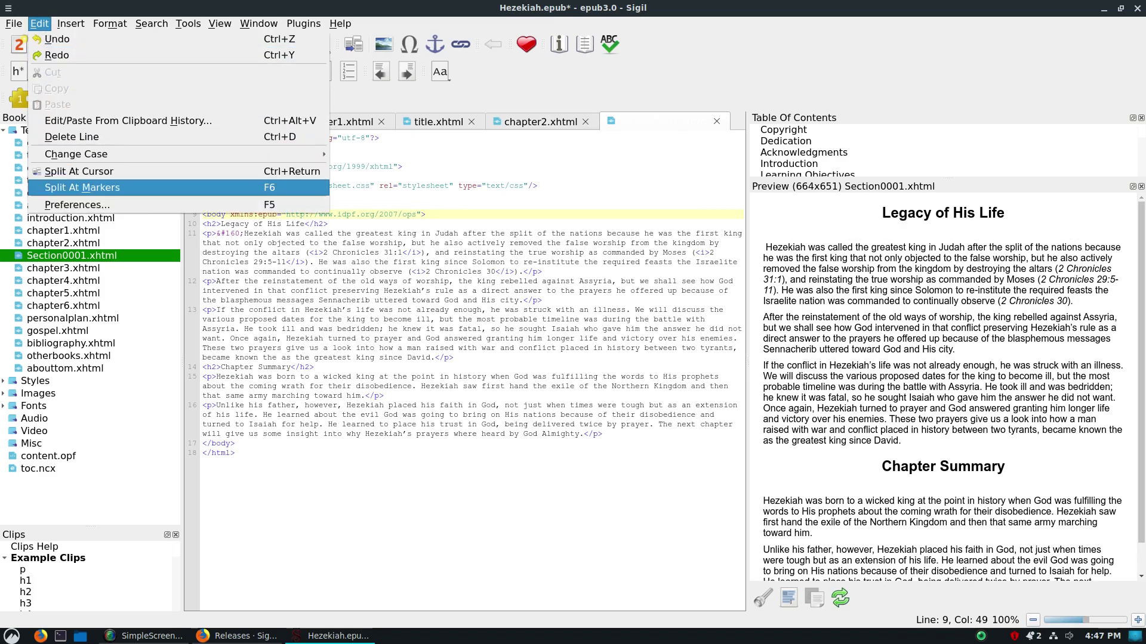
key(Right)
key(Down)
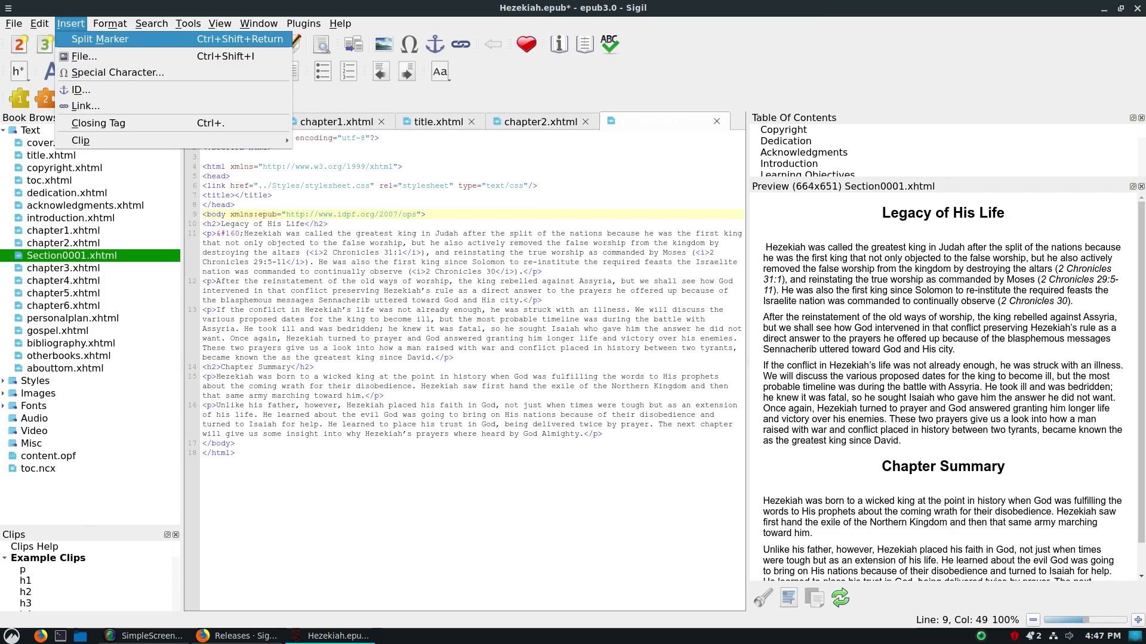
key(Down)
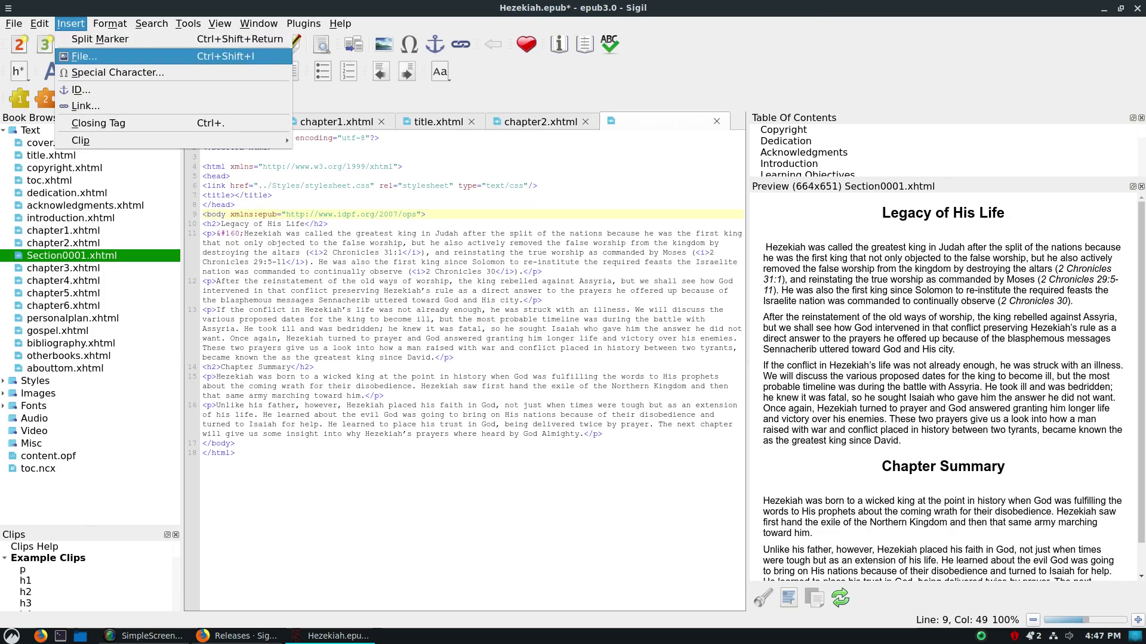
key(Return)
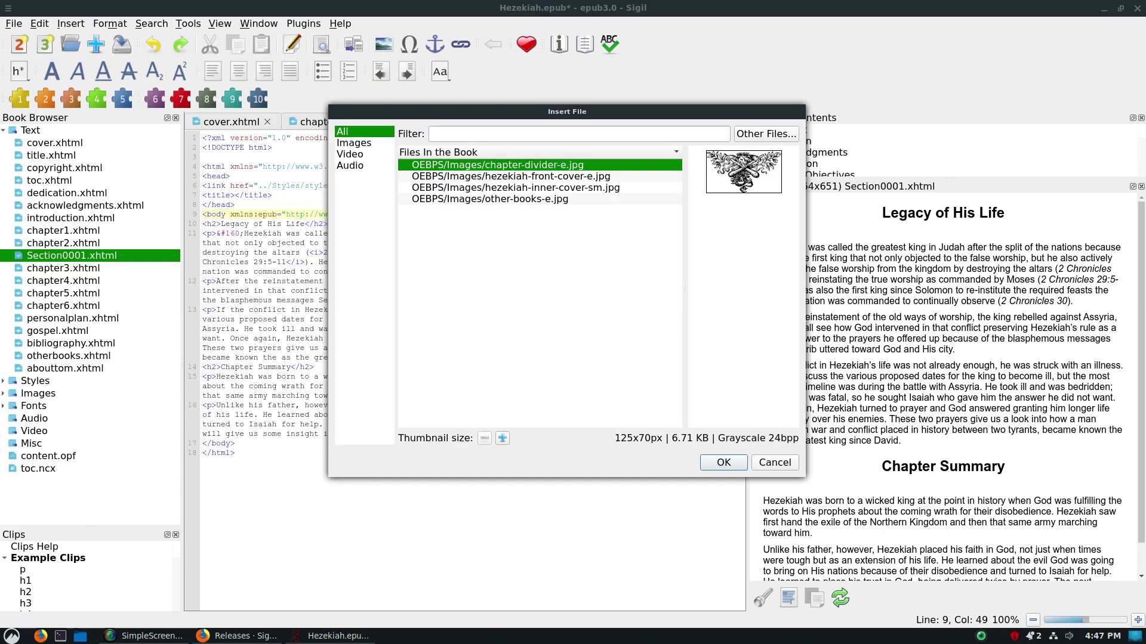
click(354, 143)
key(Down)
key(Down)
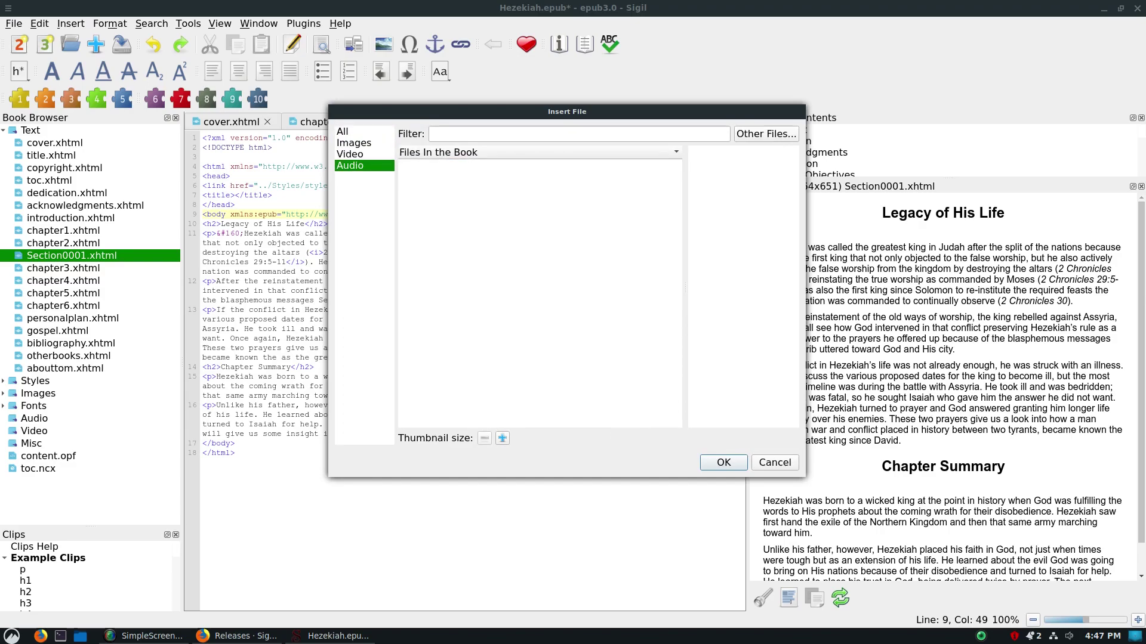
click(774, 462)
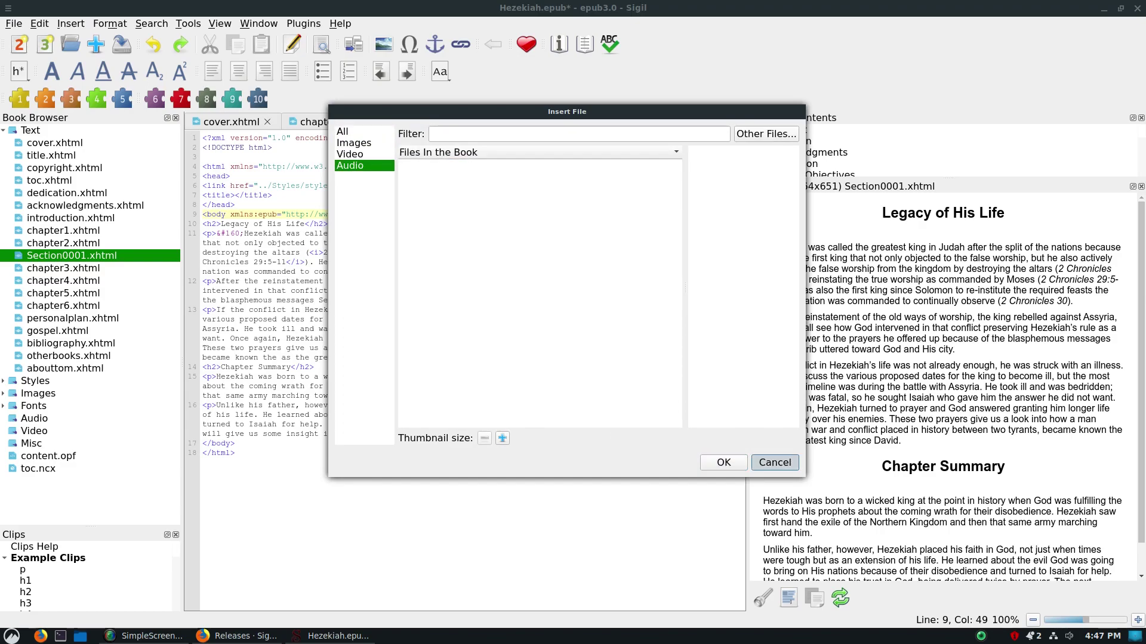
Expand the book's Styles and Fonts folders to examine stylesheet.css and Incised_Black_Wide.ttf, and locate the "Legacy of His Life" heading in the preview.
click(3, 381)
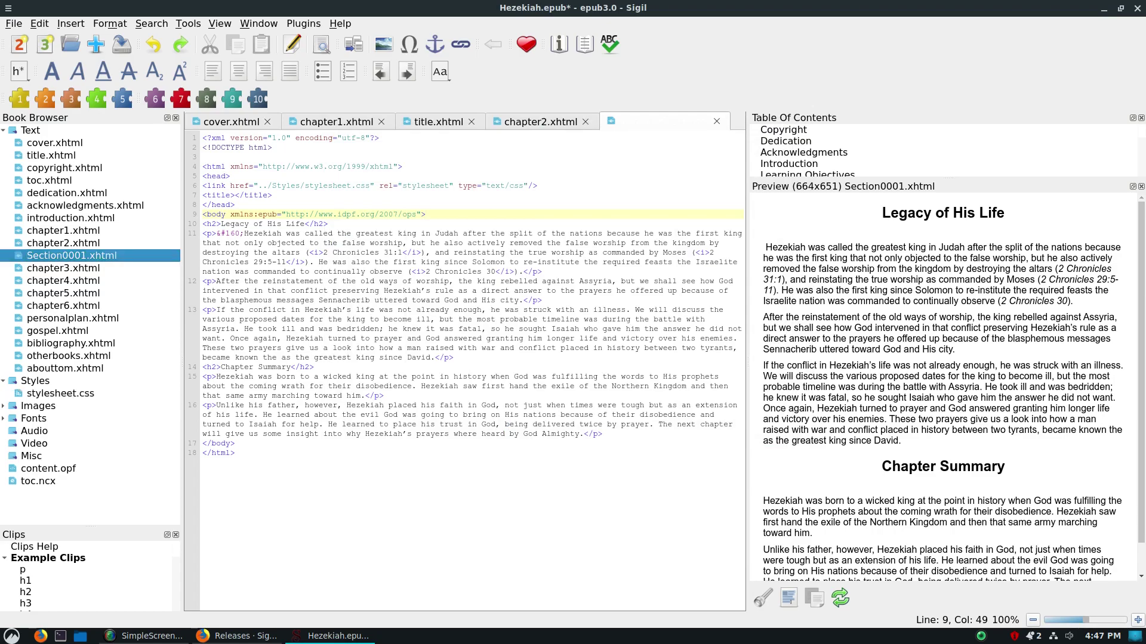
click(61, 393)
click(3, 418)
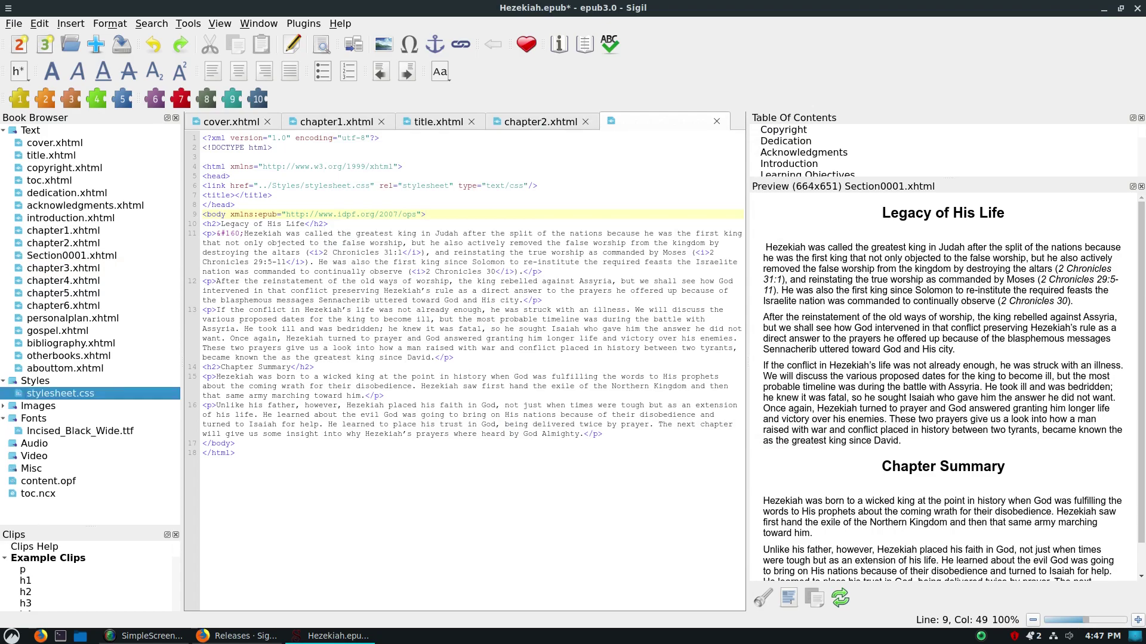
click(80, 431)
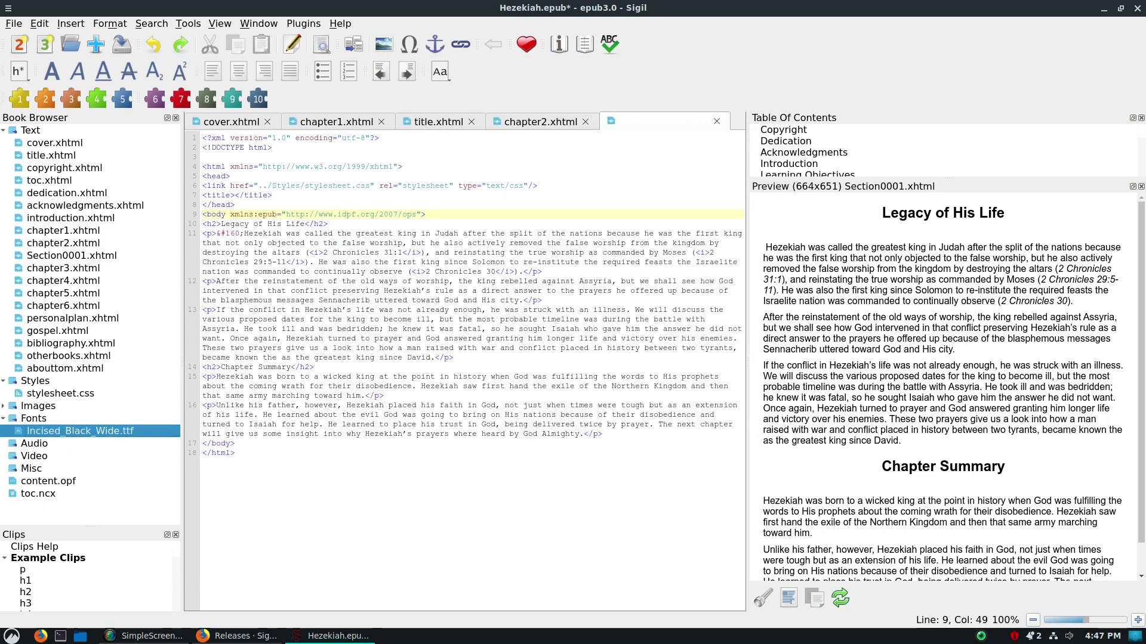
drag(882, 213, 1005, 213)
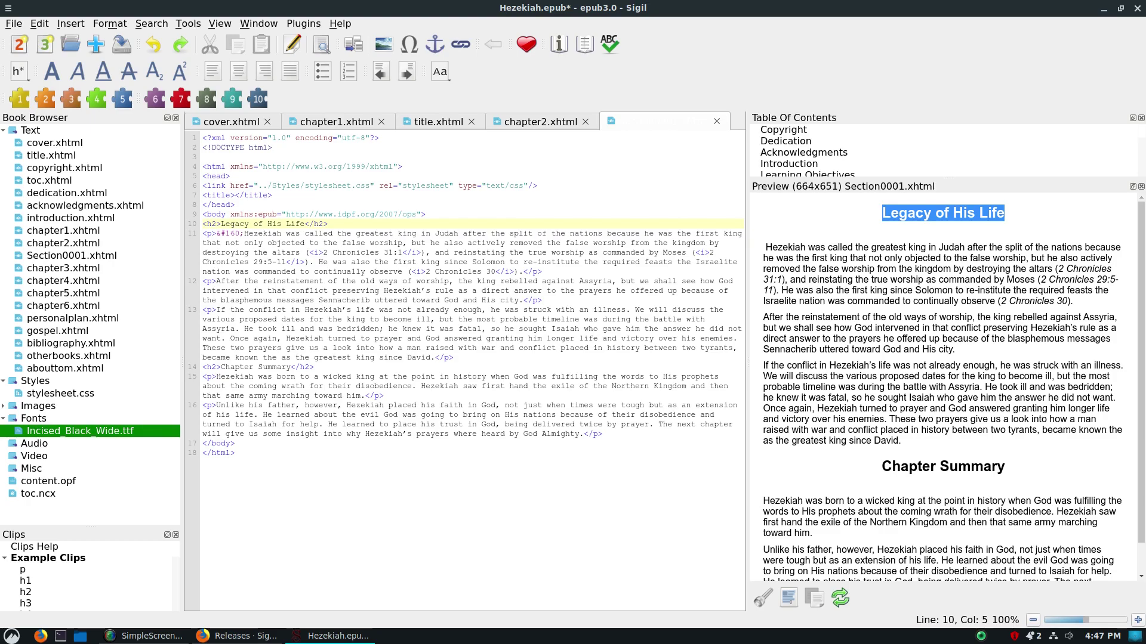
click(943, 247)
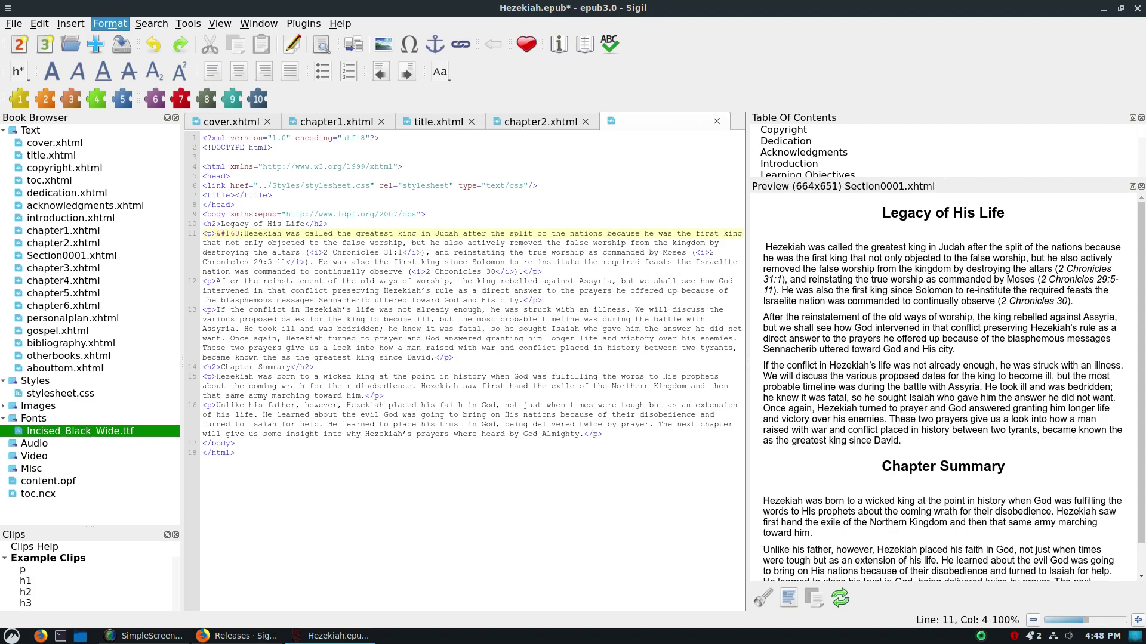
Look through the formatting commands for headings, character styles, alignment, lists, indents and text direction without applying any.
key(alt+o)
key(Left)
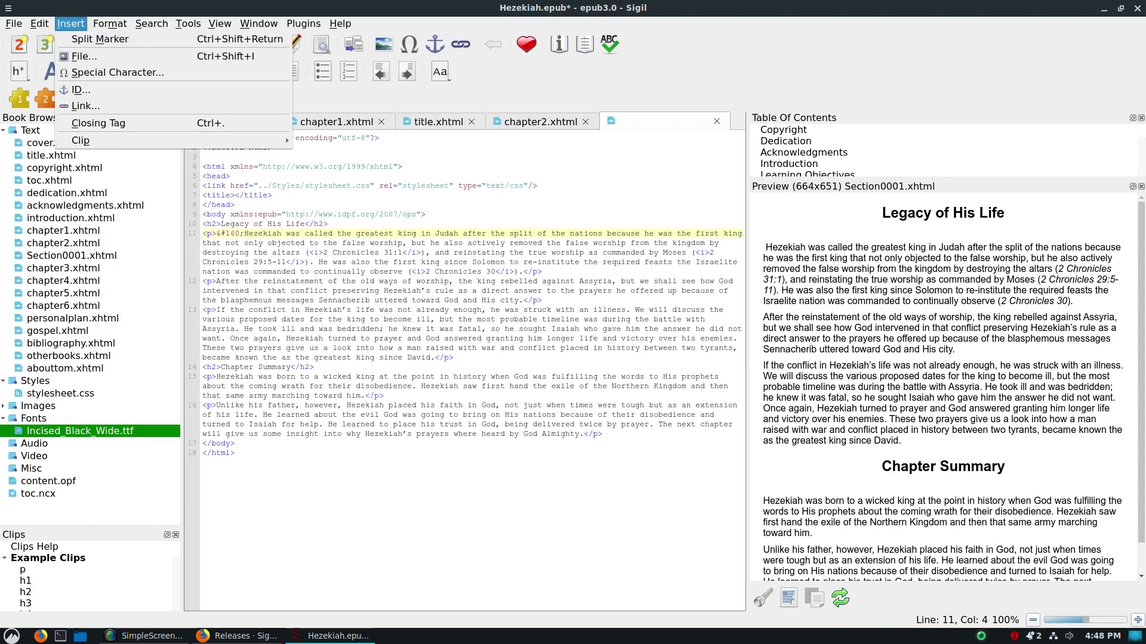
key(Right)
key(Down)
key(Down)
key(Down)
key(Up)
key(Down)
key(Down)
key(Up)
key(Down)
key(Down)
key(Down)
key(Down)
key(Down)
key(Down)
key(Down)
key(Down)
key(Down)
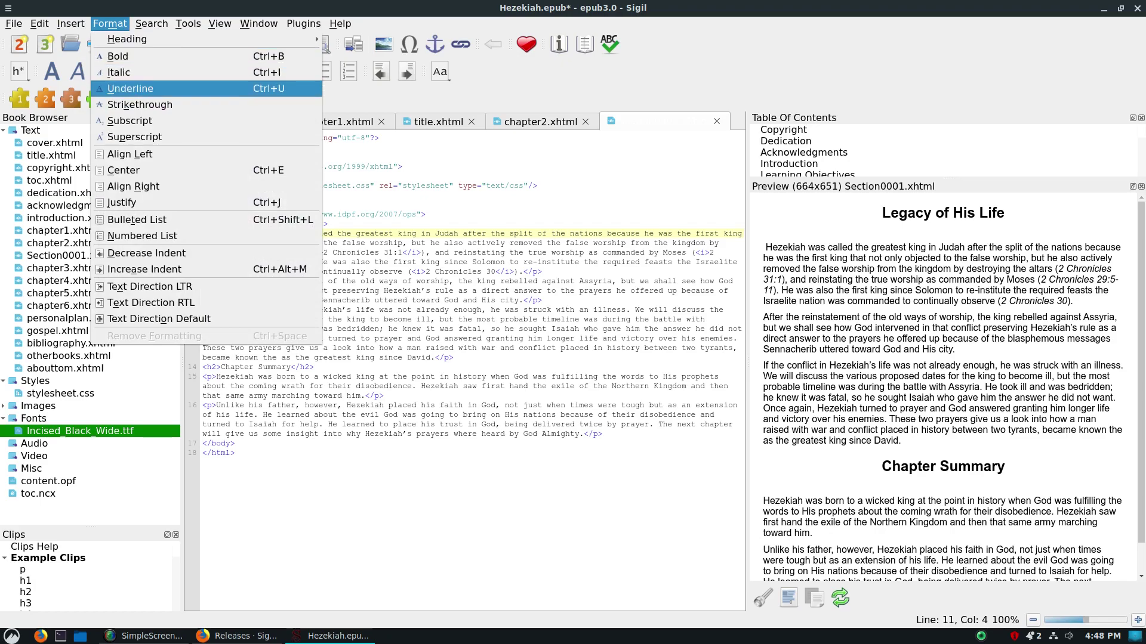
key(Up)
key(Up)
key(Up)
key(Up)
key(Down)
key(Down)
key(Down)
key(Up)
key(Up)
key(Up)
key(Down)
key(Down)
key(Down)
key(Down)
key(Down)
key(Down)
key(Down)
key(Down)
key(Down)
key(Down)
key(Up)
key(Up)
key(Up)
key(Up)
key(Up)
key(Up)
key(Up)
key(Up)
key(Up)
key(Up)
key(Down)
key(Down)
key(Down)
key(Up)
key(Up)
key(Up)
key(Down)
key(Down)
key(Down)
key(Up)
key(Up)
key(Up)
key(Down)
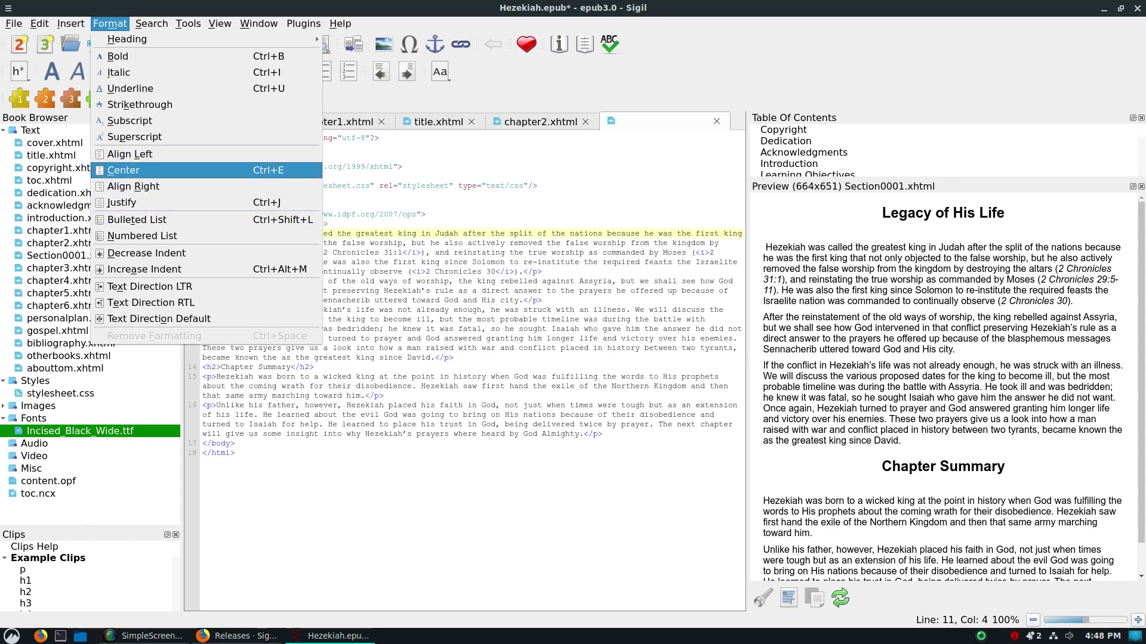
key(Down)
key(Down)
key(Up)
key(Up)
key(Up)
key(Down)
key(Down)
key(Down)
key(Up)
key(Up)
key(Up)
key(Down)
key(Down)
key(Down)
key(Up)
key(Up)
key(Up)
key(Down)
key(Down)
key(Down)
key(Up)
key(Up)
key(Down)
key(Down)
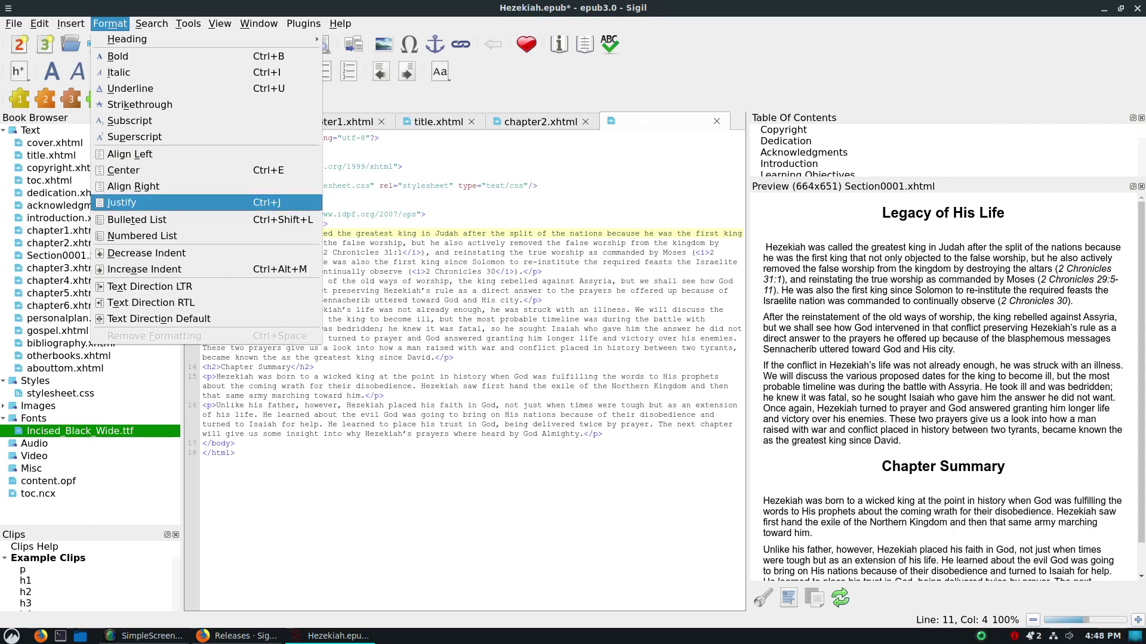
key(Down)
key(Down)
key(Down)
key(Down)
key(Down)
key(Down)
key(Down)
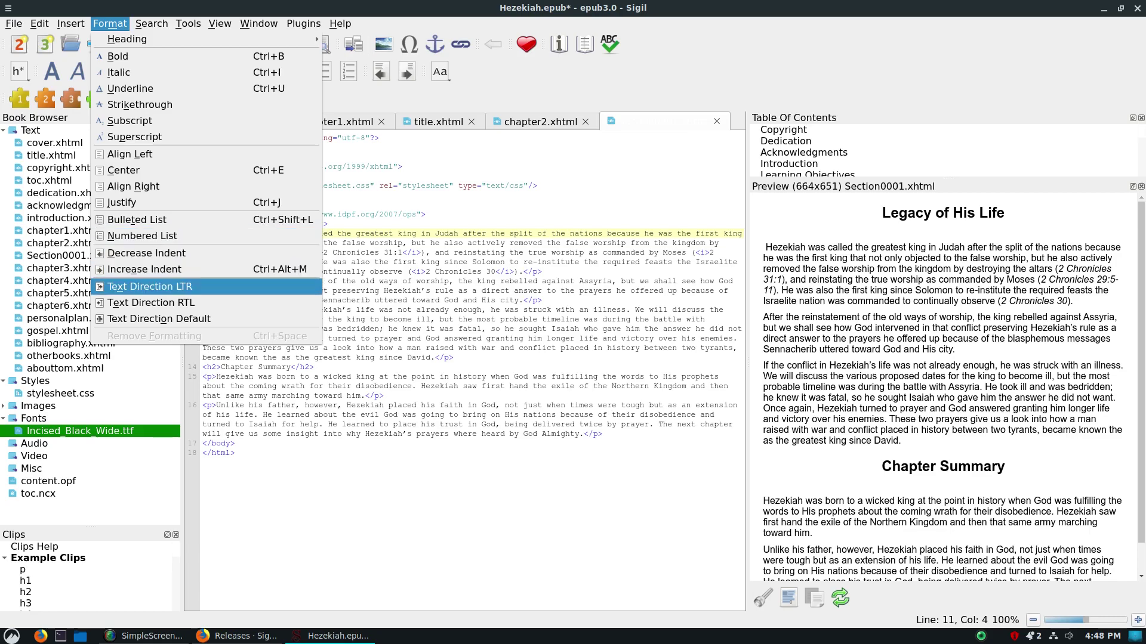
key(Up)
key(Up)
key(Up)
key(Up)
key(Up)
key(Up)
key(Up)
key(Up)
key(Up)
key(Up)
key(Up)
key(Up)
key(Up)
key(Up)
key(Up)
key(Up)
key(Up)
key(Up)
key(Escape)
Show Find & Replace and check its search scope choices, keeping All HTML Files selected.
key(Right)
key(Down)
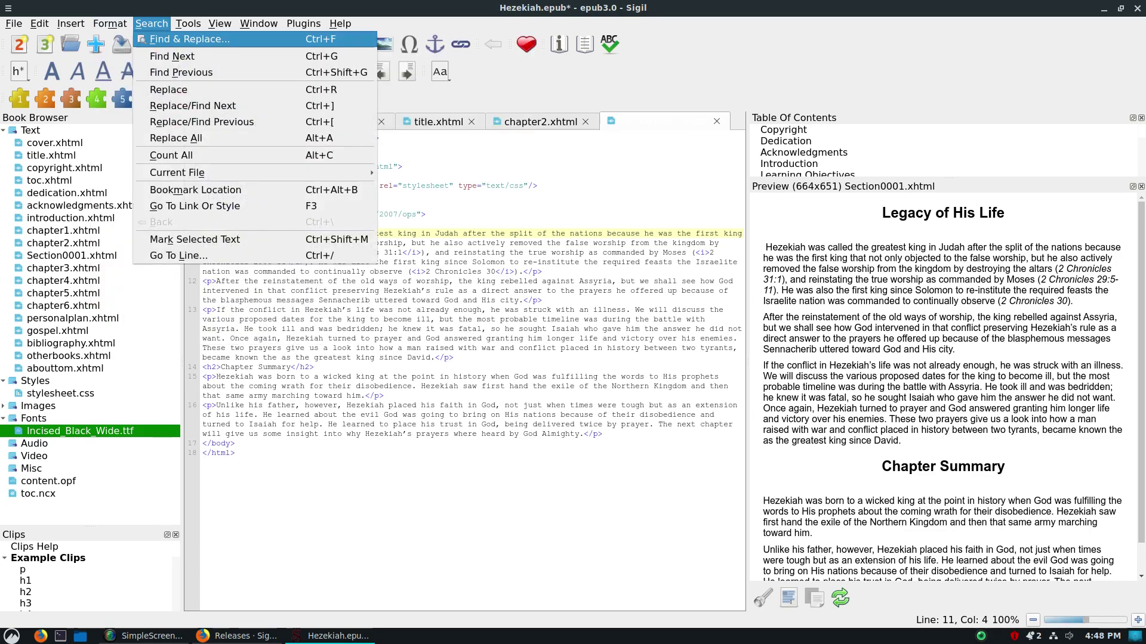
key(Down)
key(Up)
key(Escape)
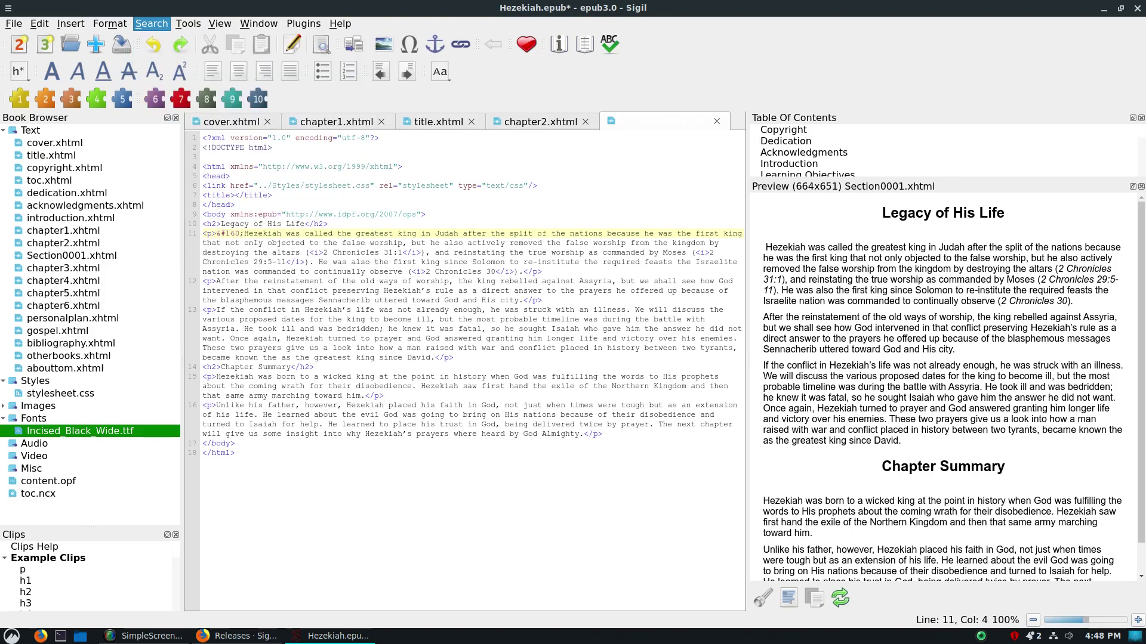
key(ctrl+f)
key(Return)
key(shift+Home)
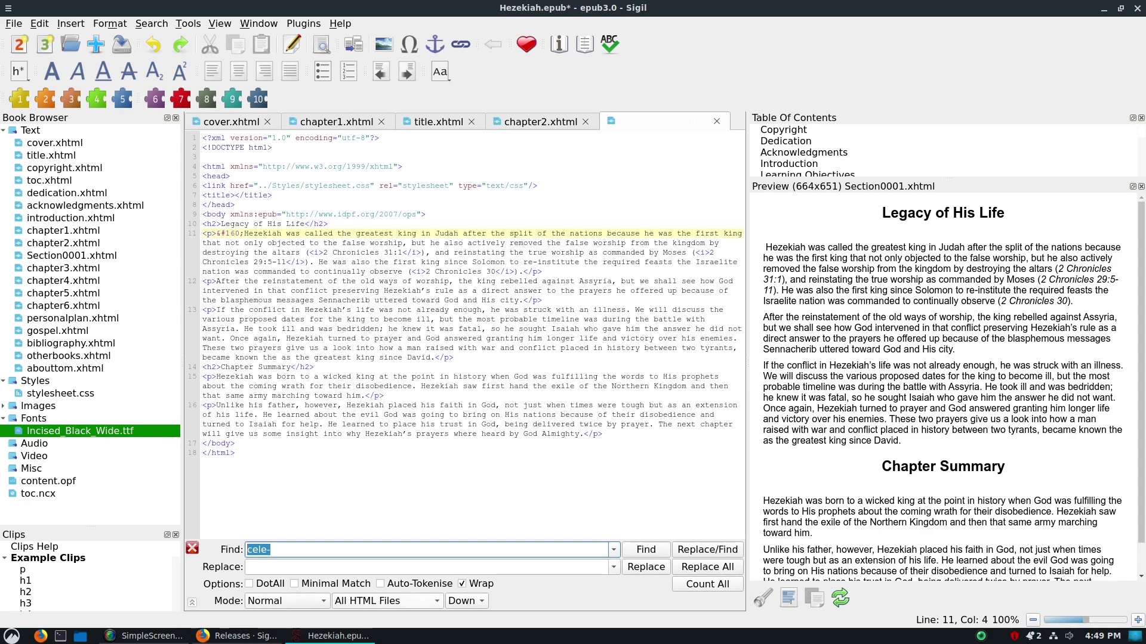
click(387, 601)
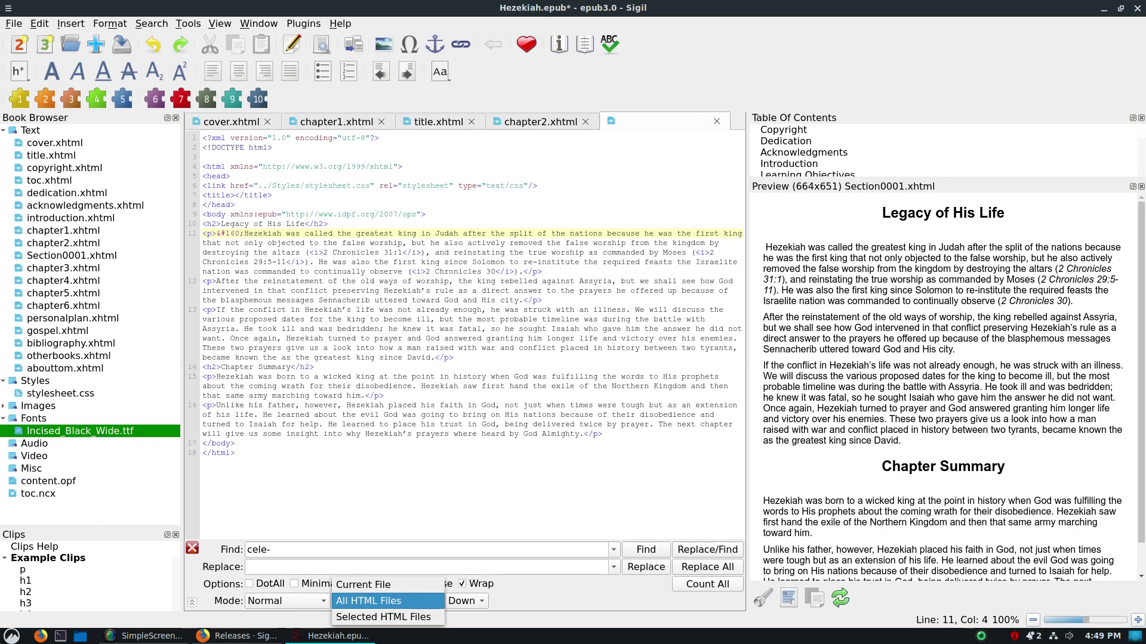
click(387, 601)
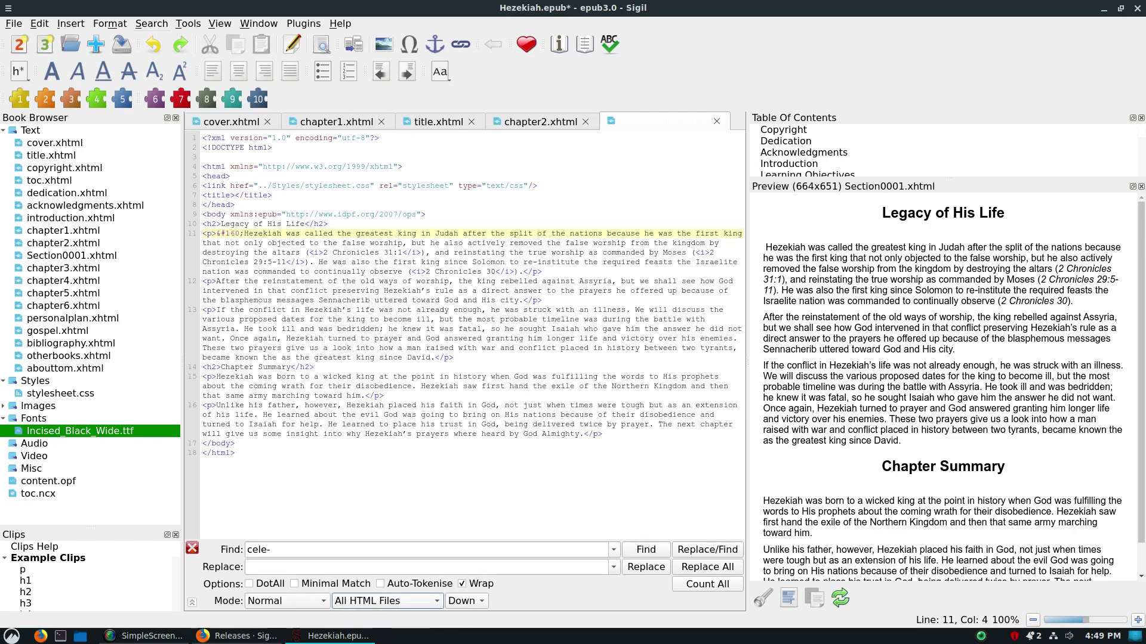
Hide the Preview pane, show it again, and locate the "After the reinstatement" paragraph from it.
click(151, 23)
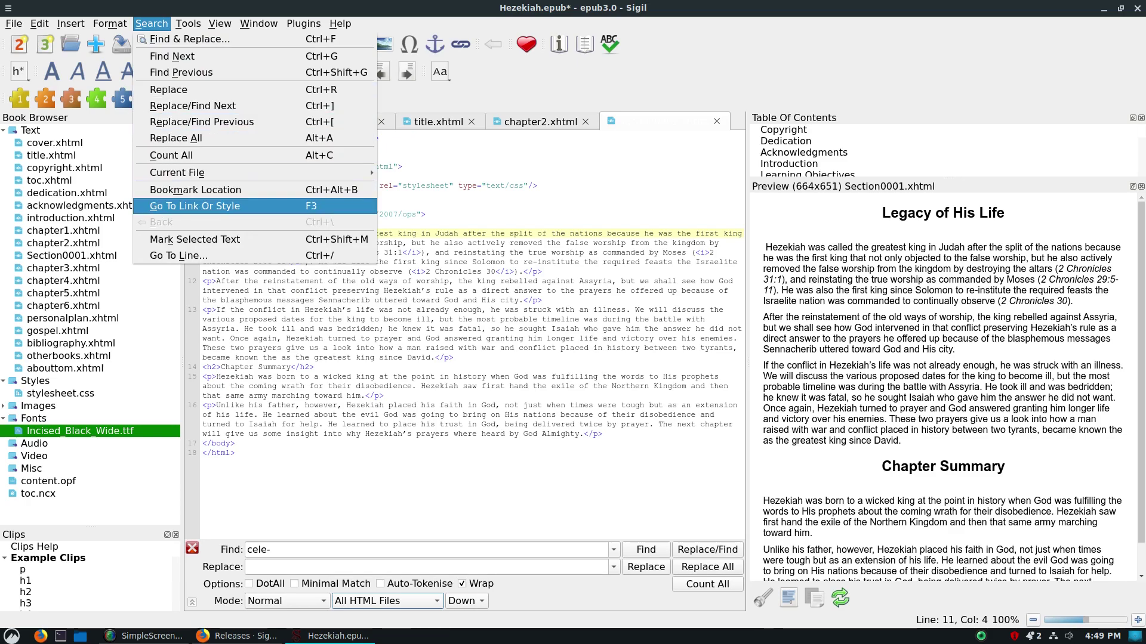
mouse_move(188, 23)
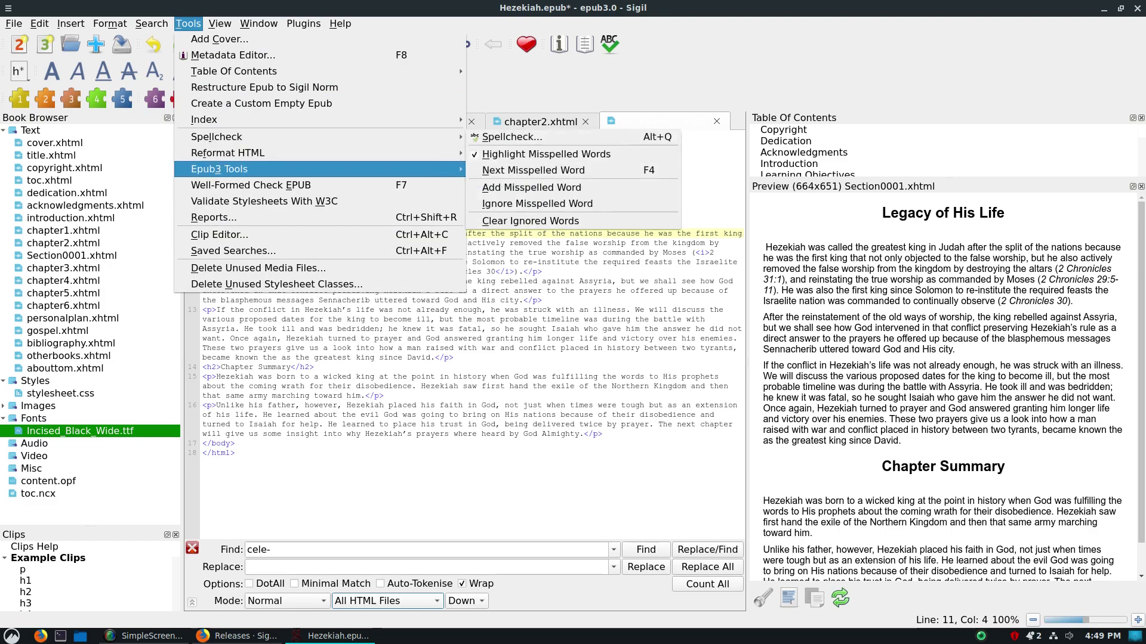
mouse_move(204, 120)
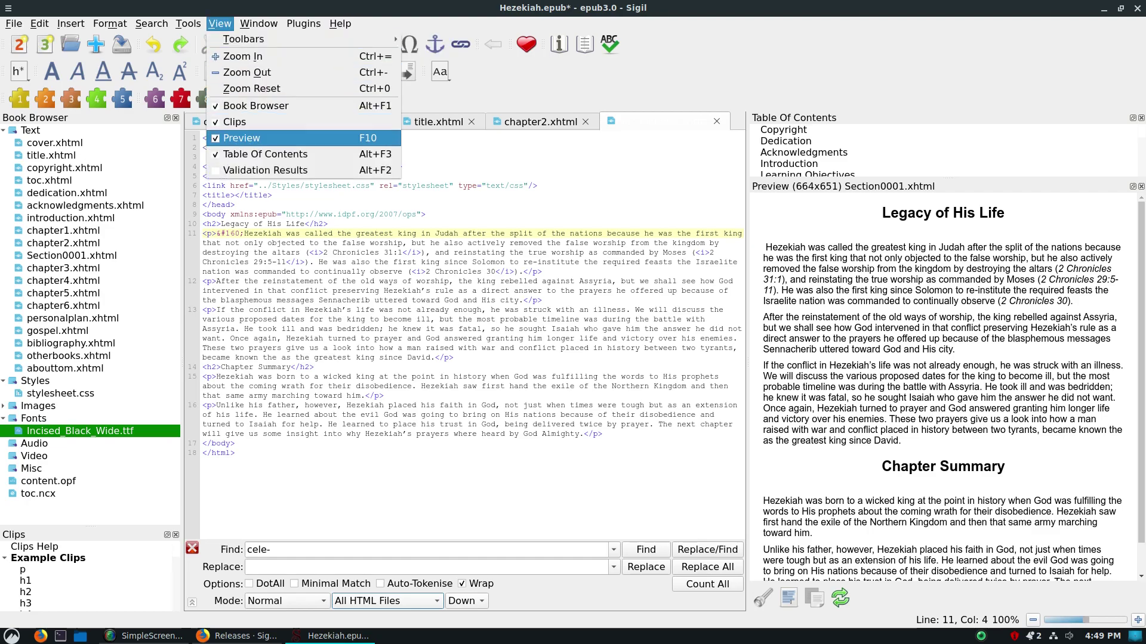
click(242, 138)
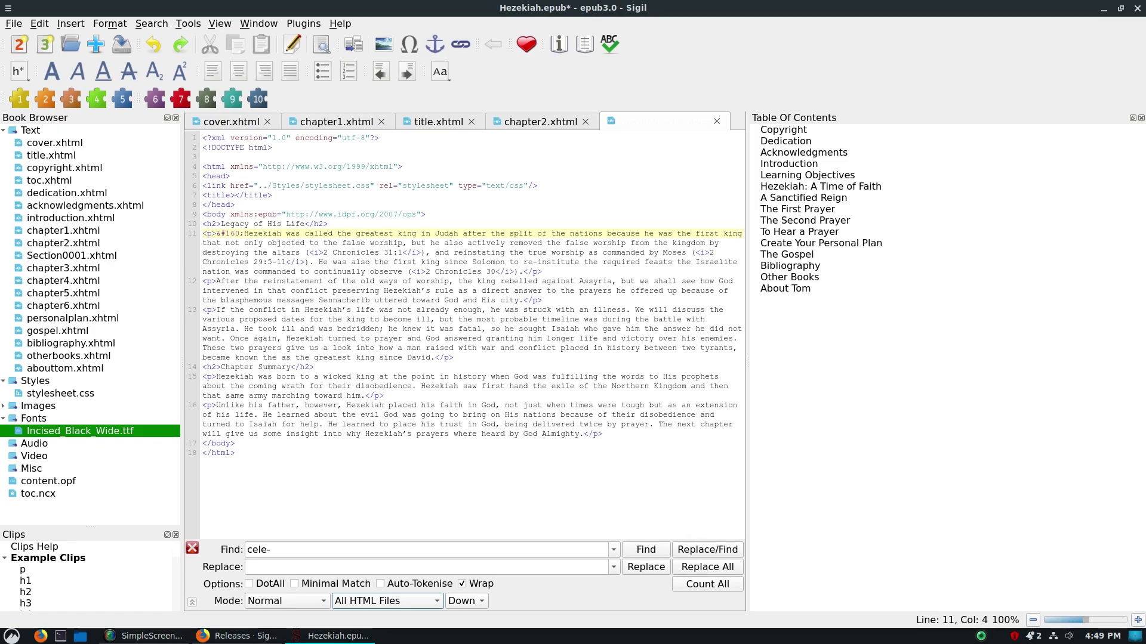
click(219, 23)
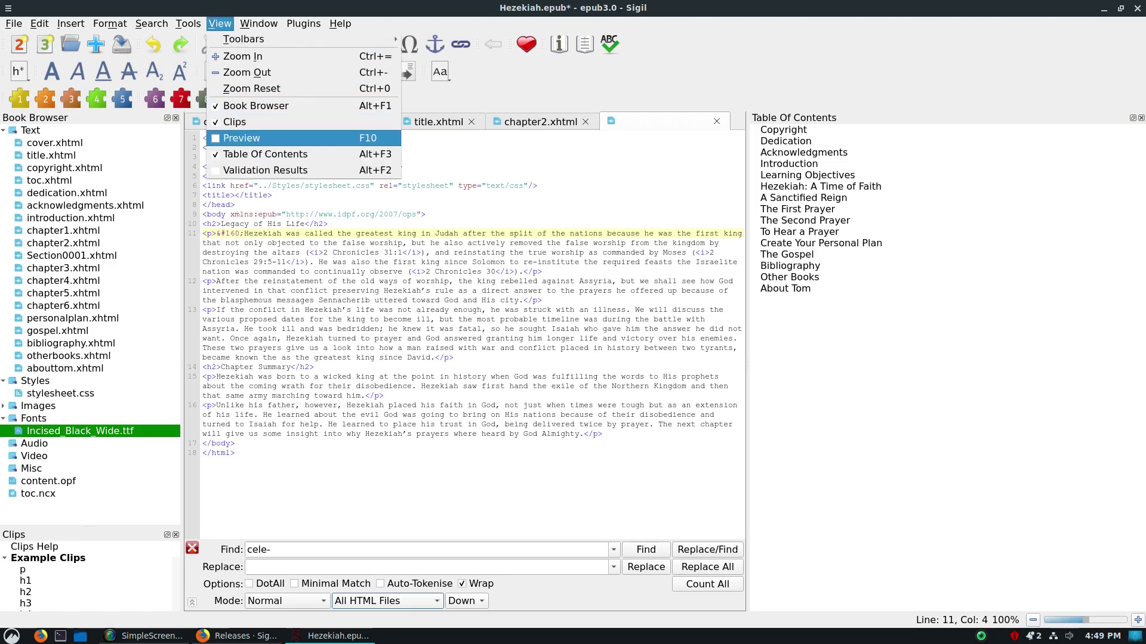
click(241, 138)
click(936, 317)
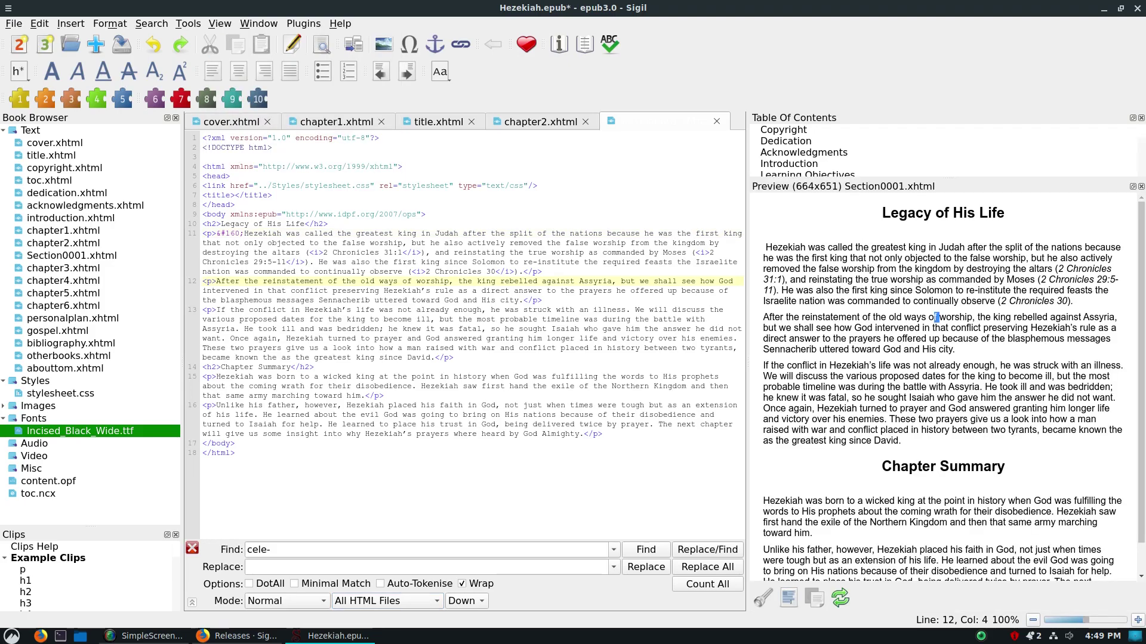
Enlarge the Table Of Contents pane and open Dedication, Introduction, Learning Objectives and The Gospel from it.
drag(948, 177, 948, 212)
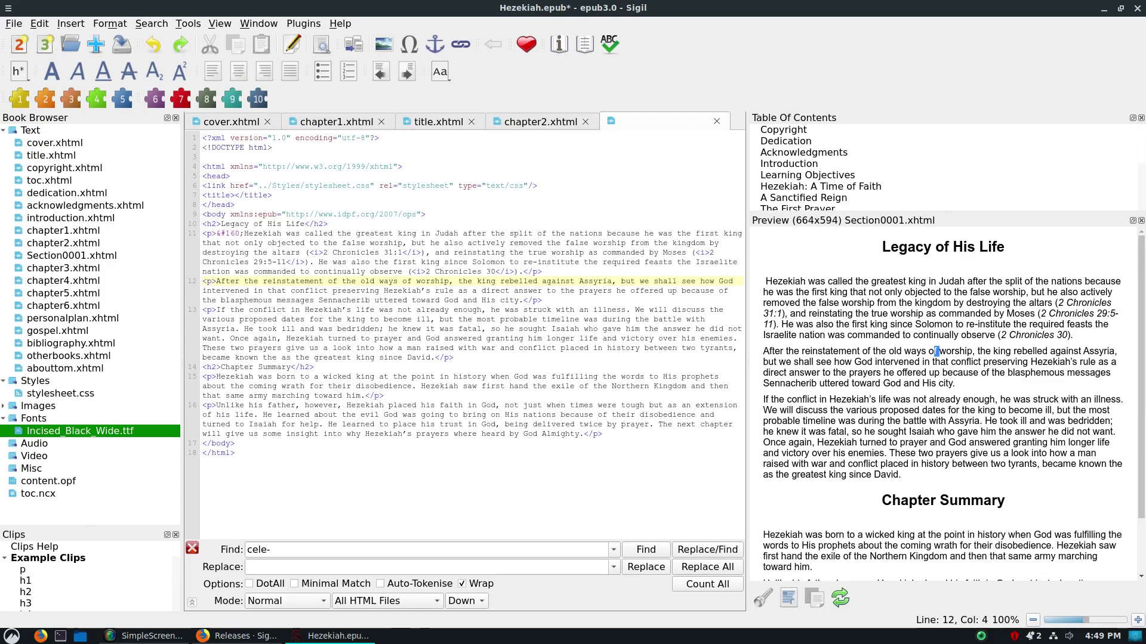
click(785, 141)
click(788, 164)
click(807, 175)
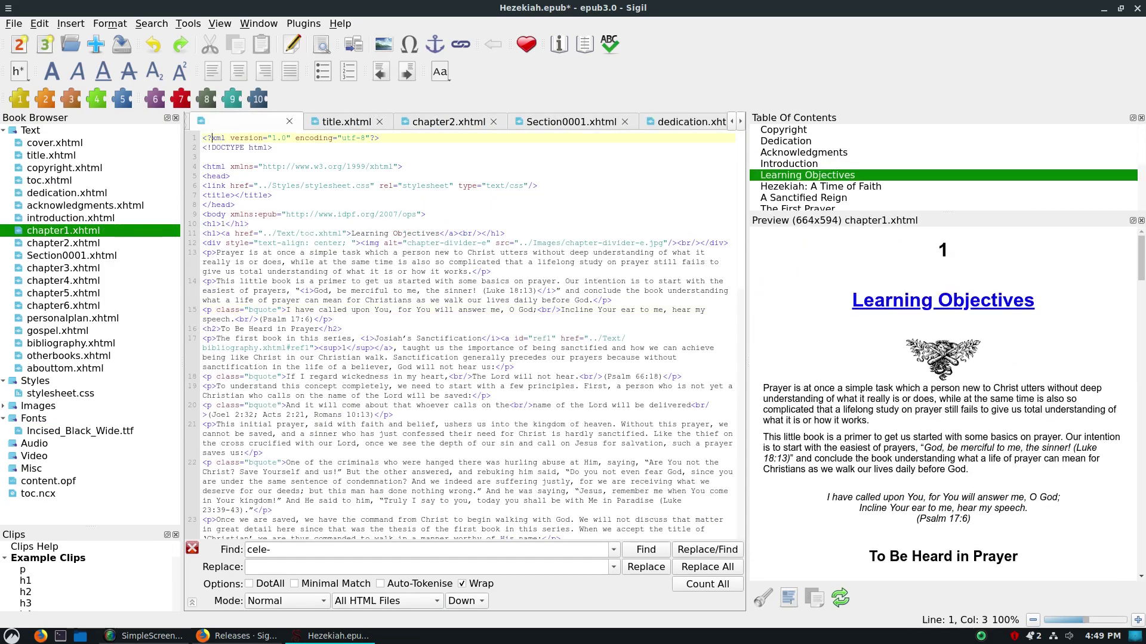
scroll(943, 168, down, 2)
click(787, 186)
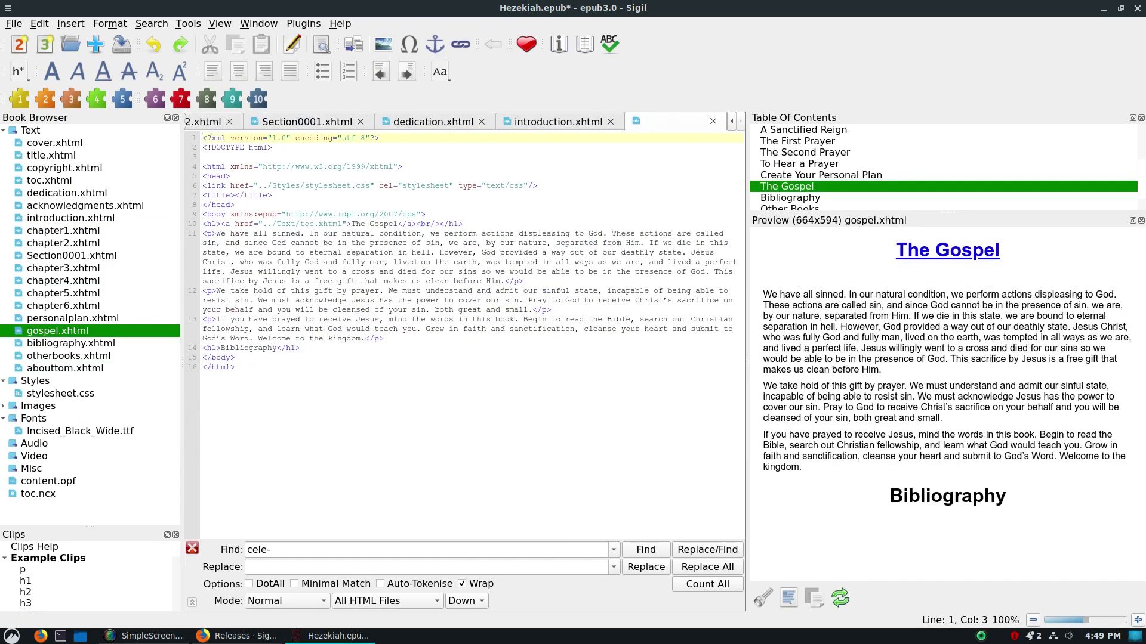
Open Bibliography, Other Books and Create Your Personal Plan from the Table Of Contents.
scroll(942, 167, down, 1)
key(Down)
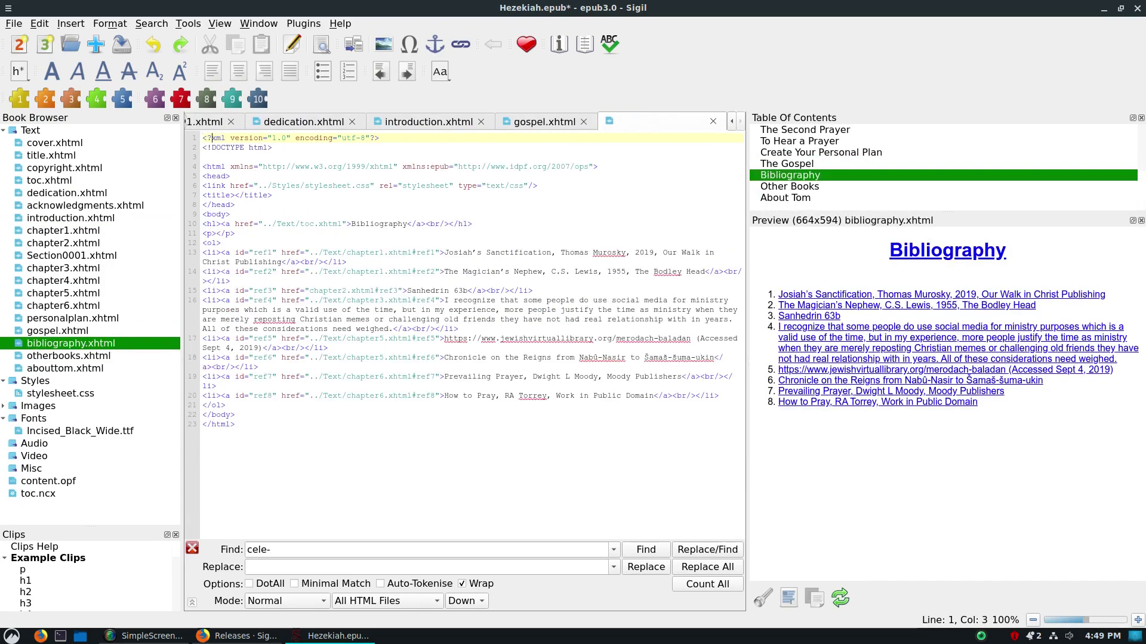
click(789, 186)
click(821, 152)
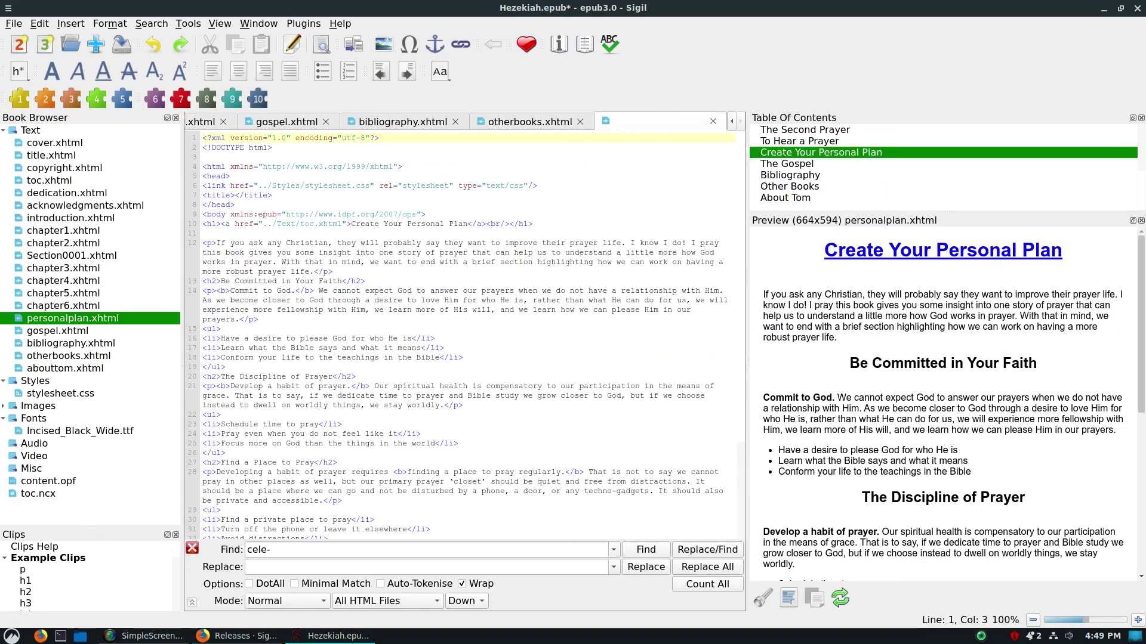
Look over the View, Window and Plugins commands without applying any, then skim the personalplan.xhtml code.
click(220, 23)
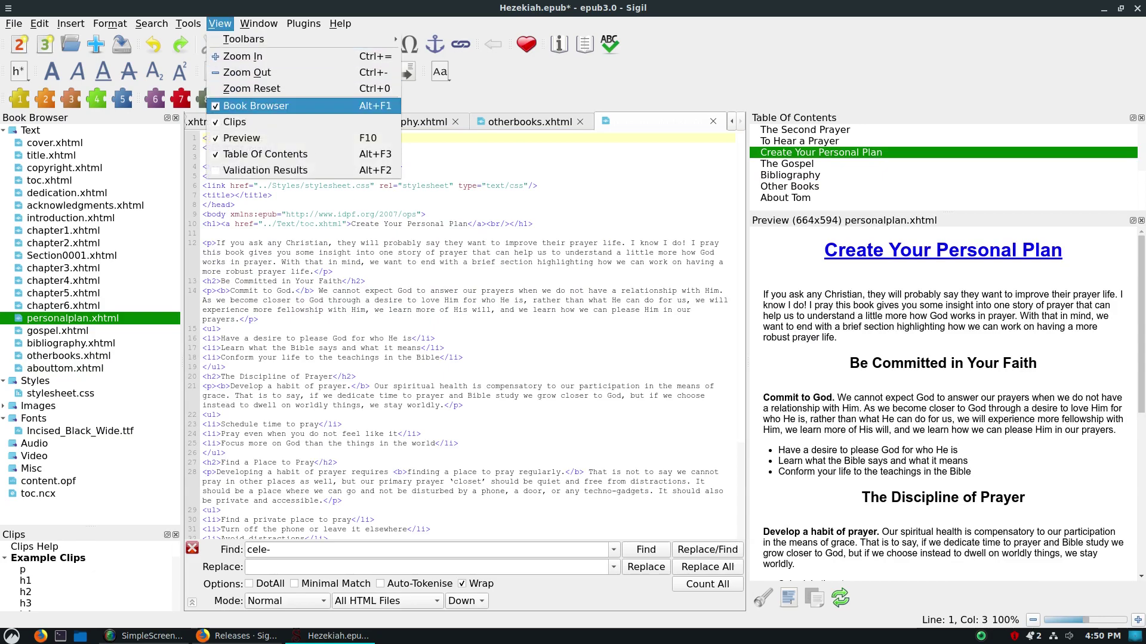
mouse_move(257, 23)
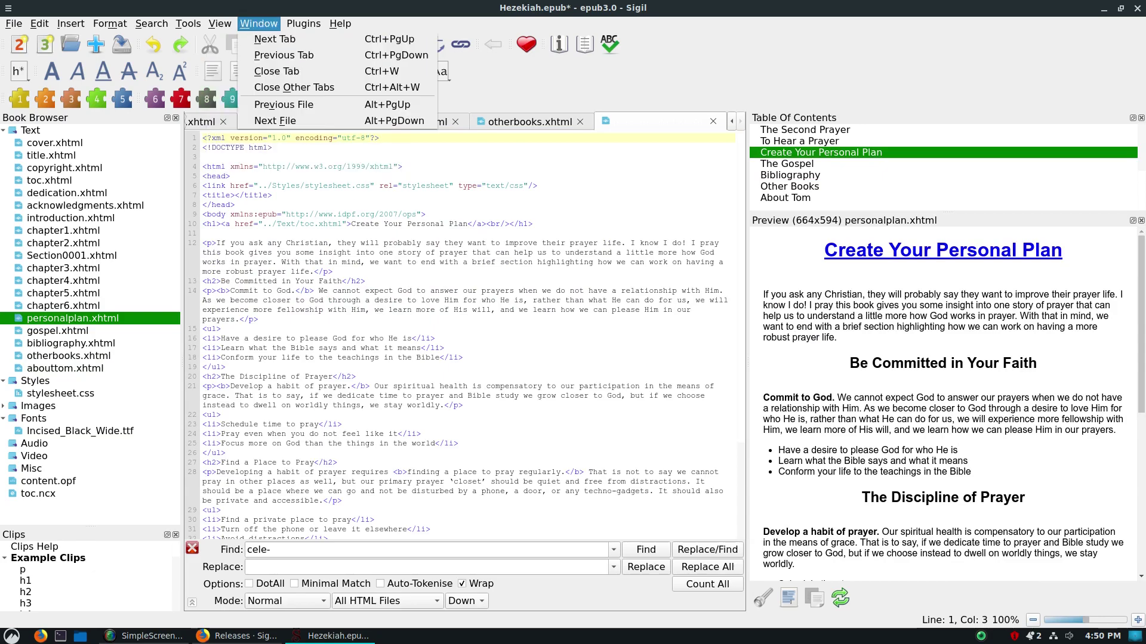
mouse_move(303, 24)
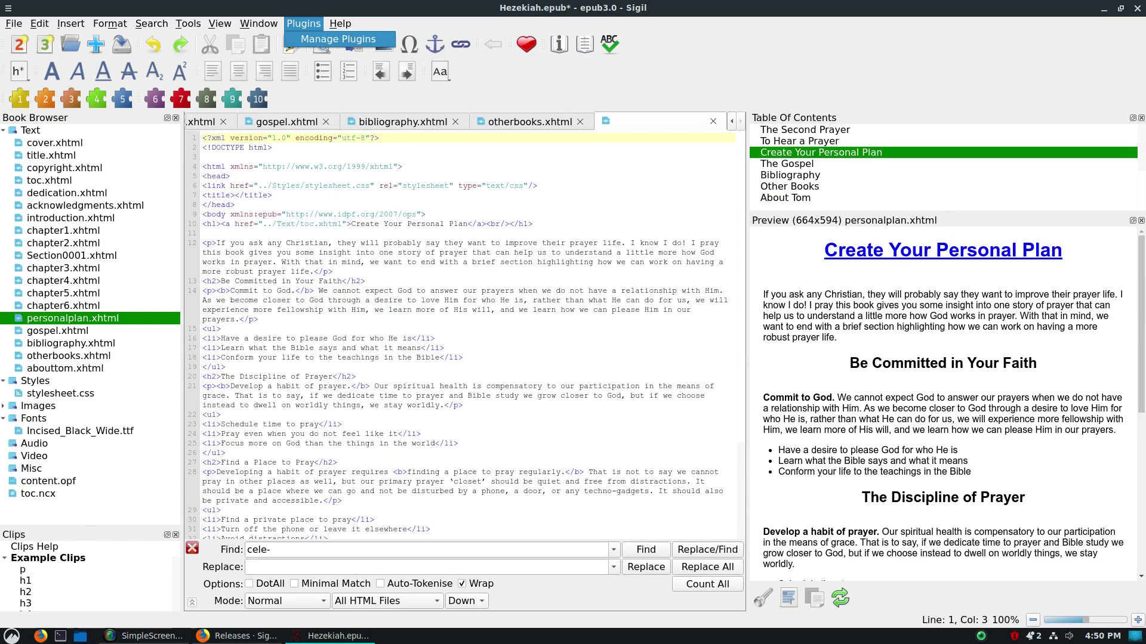
key(Escape)
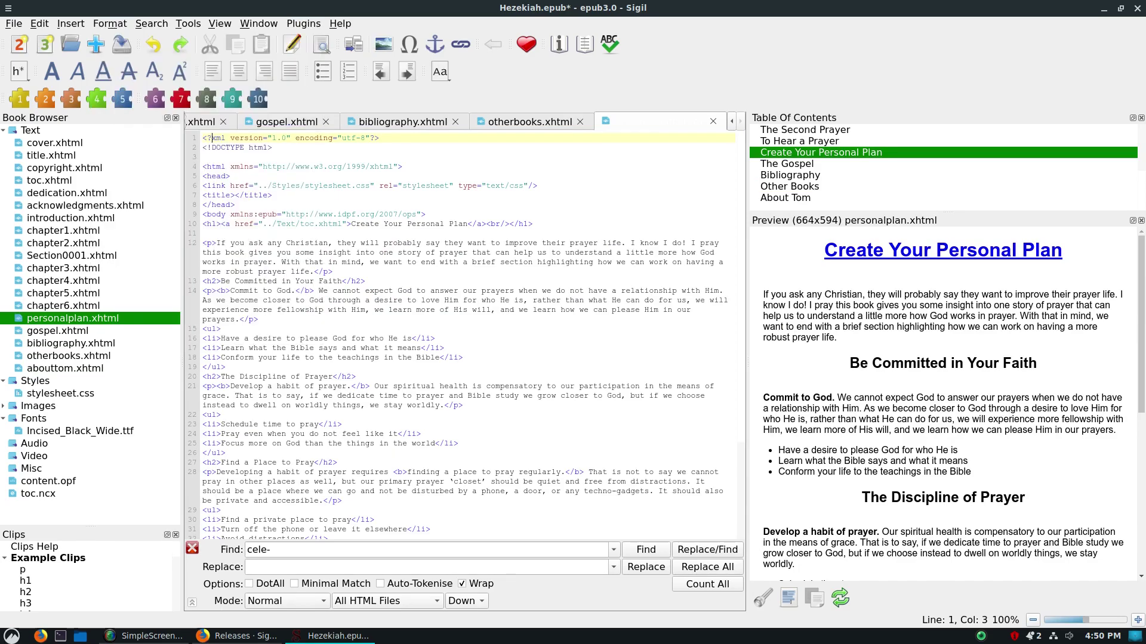
scroll(466, 334, down, 4)
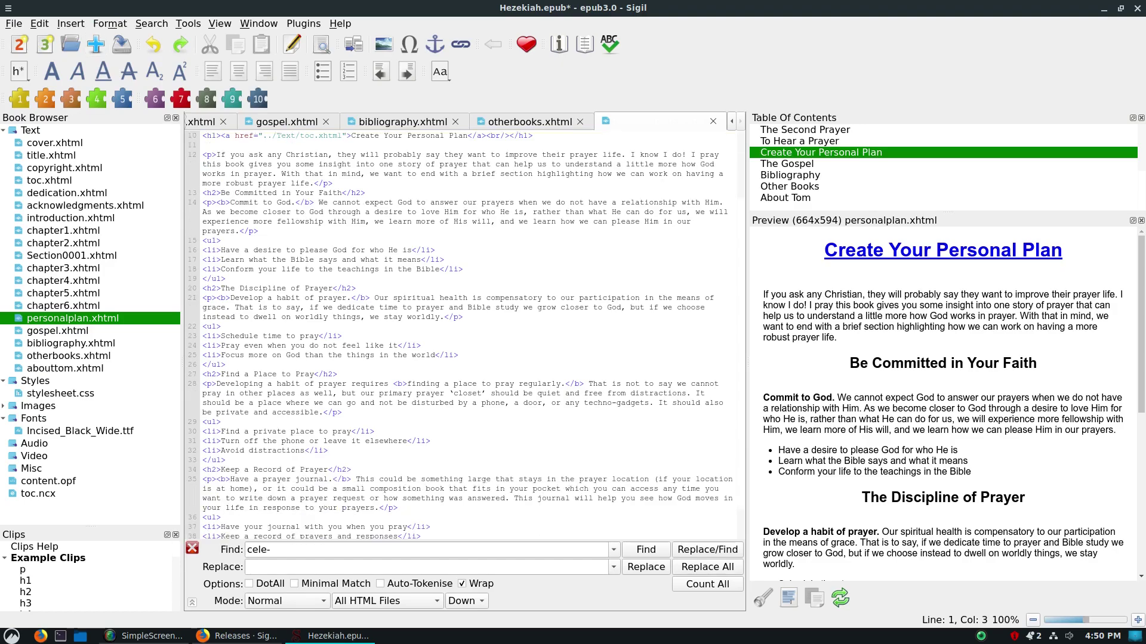
scroll(465, 334, up, 4)
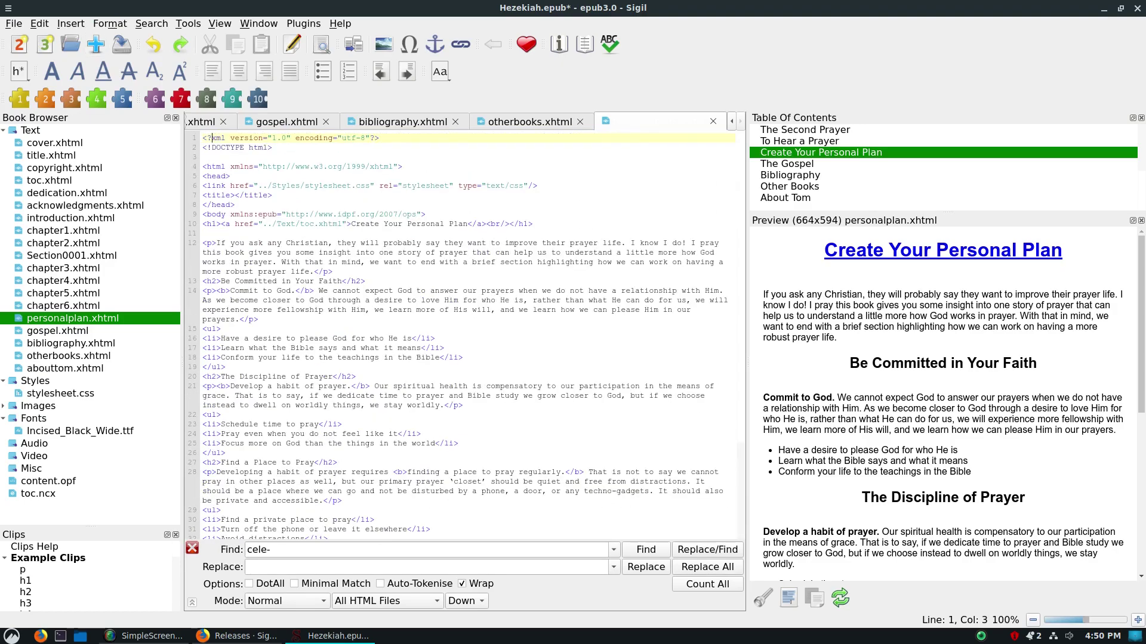
Close Hezekiah.epub and minimize the browser window to show the desktop.
click(1137, 9)
click(596, 314)
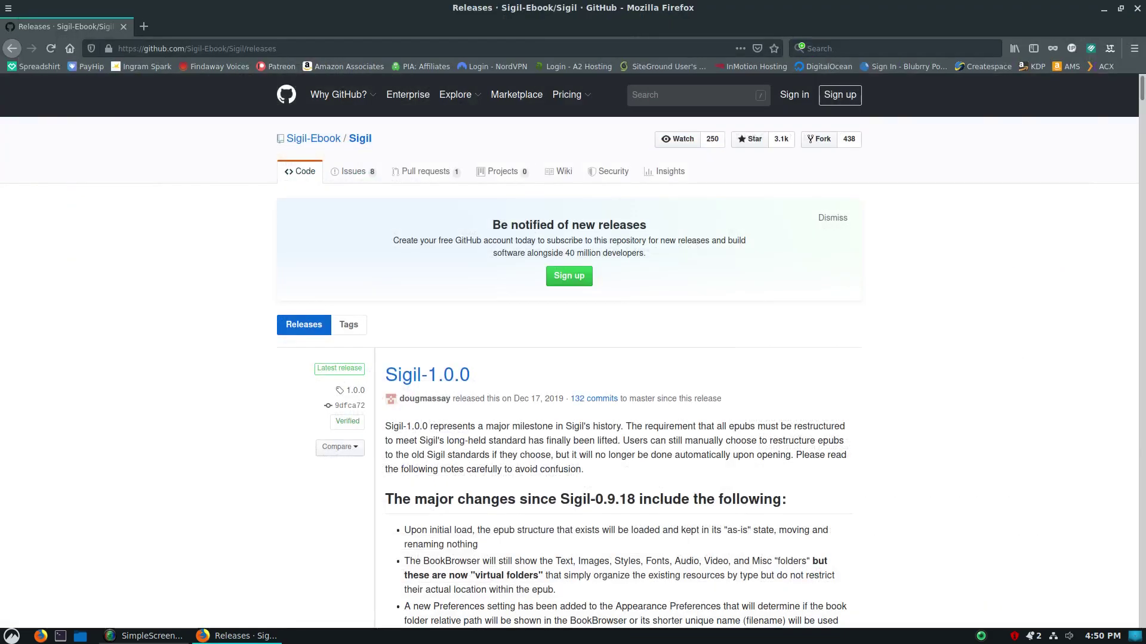
click(1104, 9)
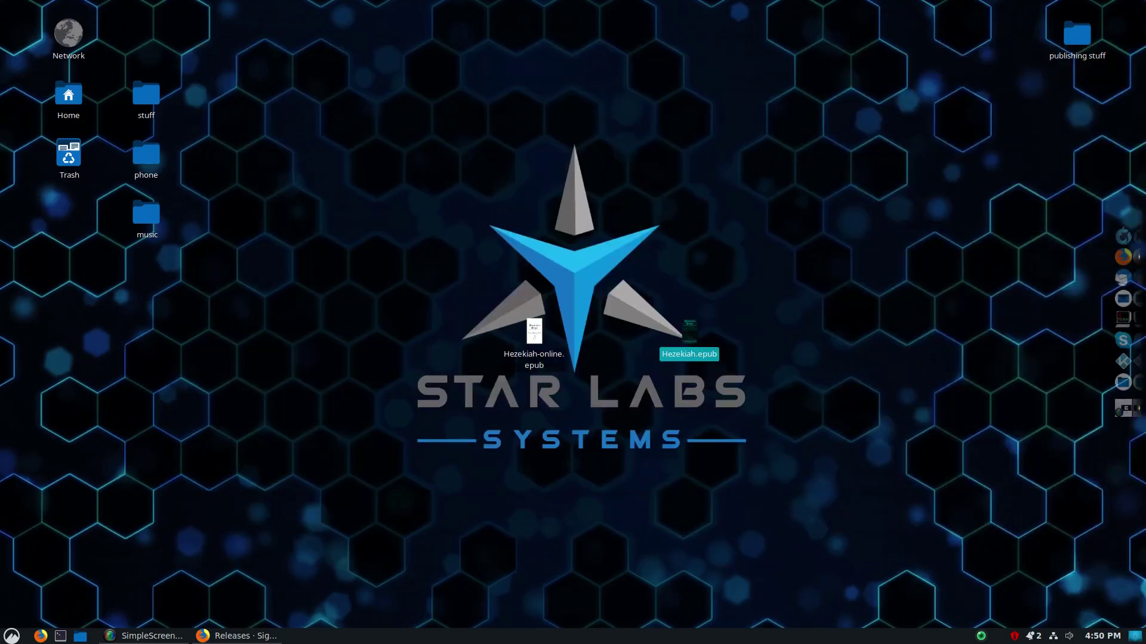
Open Hezekiah-online.epub from the desktop with Sigil.
right_click(534, 343)
mouse_move(588, 373)
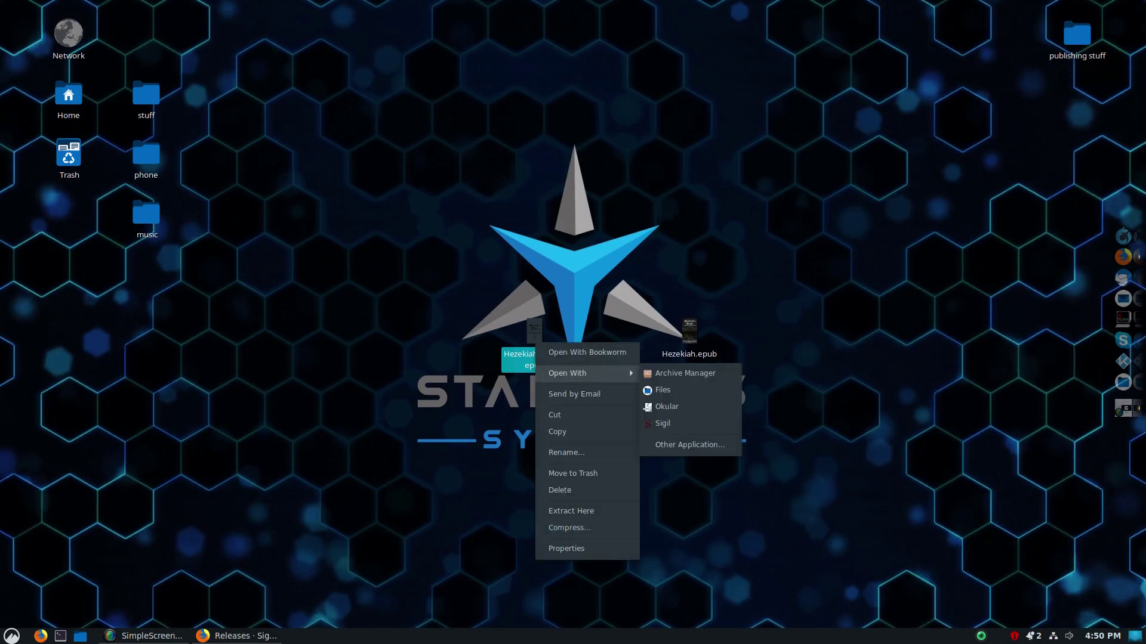
click(681, 425)
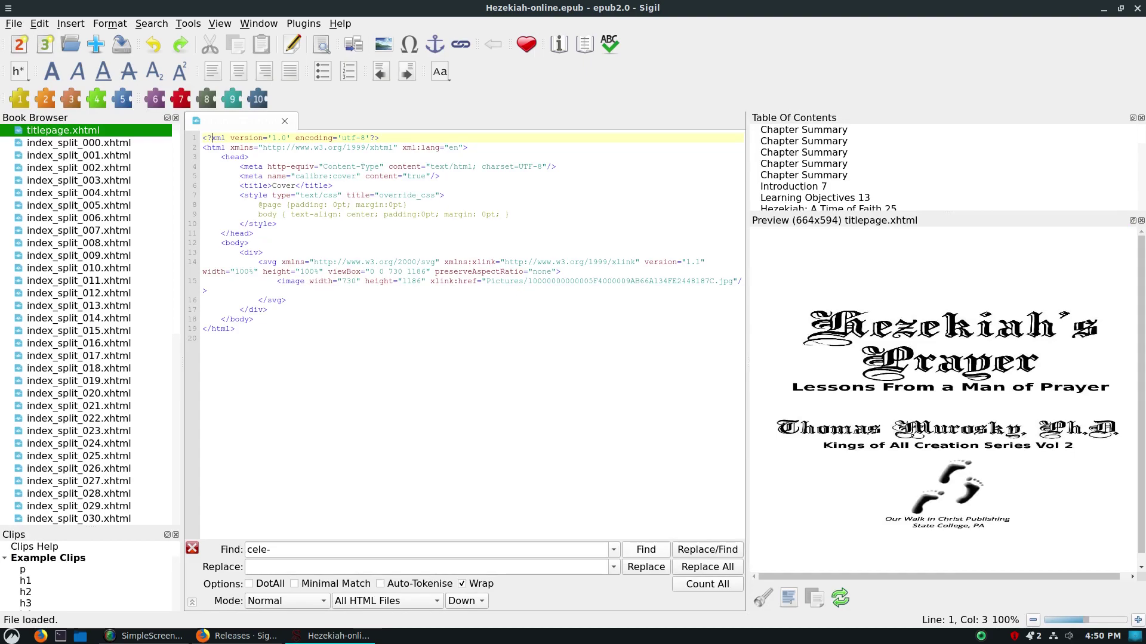
Browse the split text files in the Book Browser and open index_split_028.xhtml.
scroll(90, 322, down, 10)
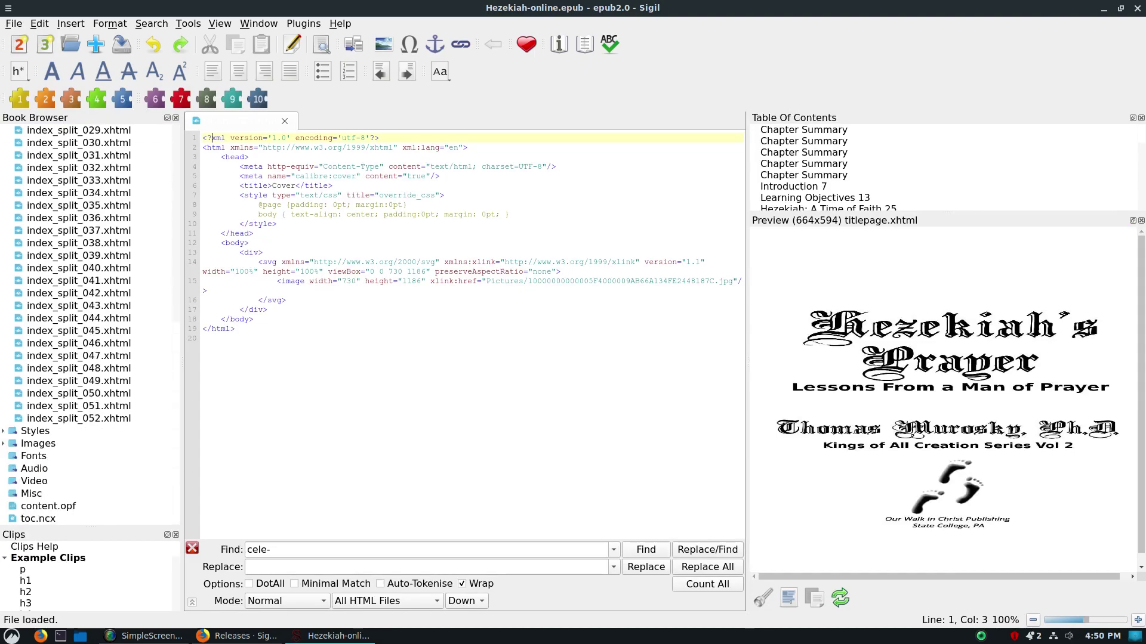
click(41, 242)
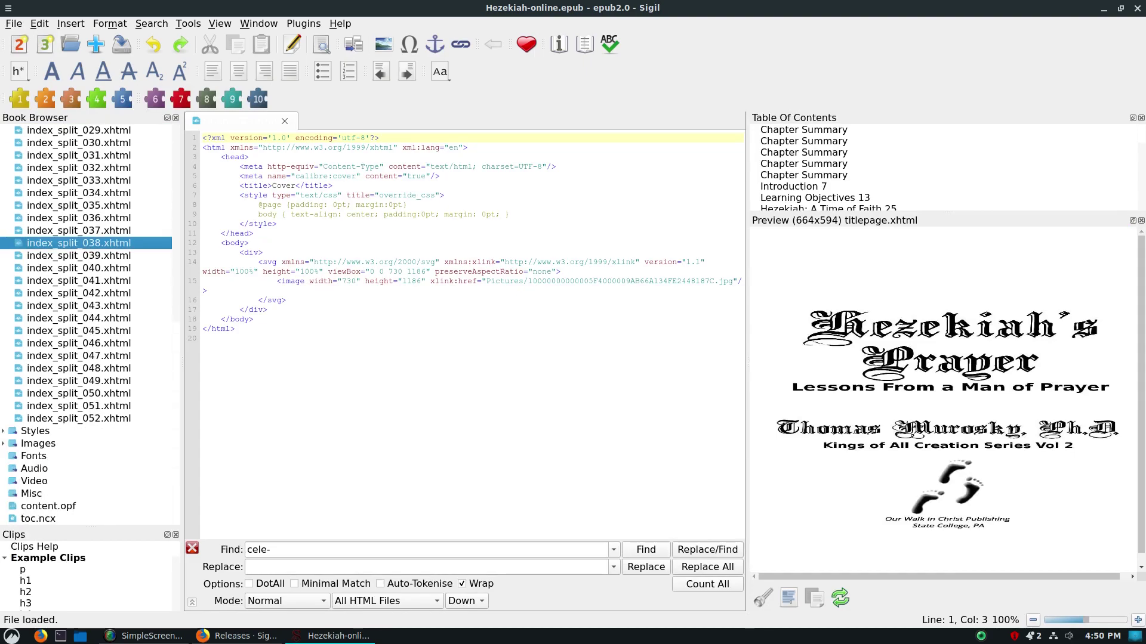
click(78, 281)
click(78, 231)
scroll(86, 323, up, 3)
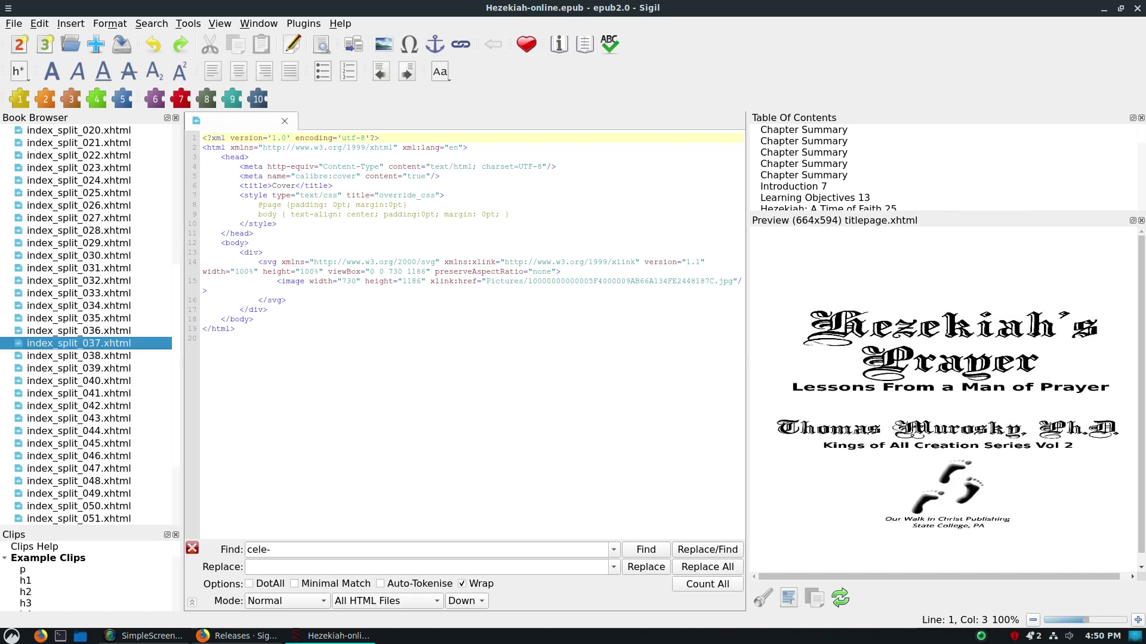
double_click(59, 231)
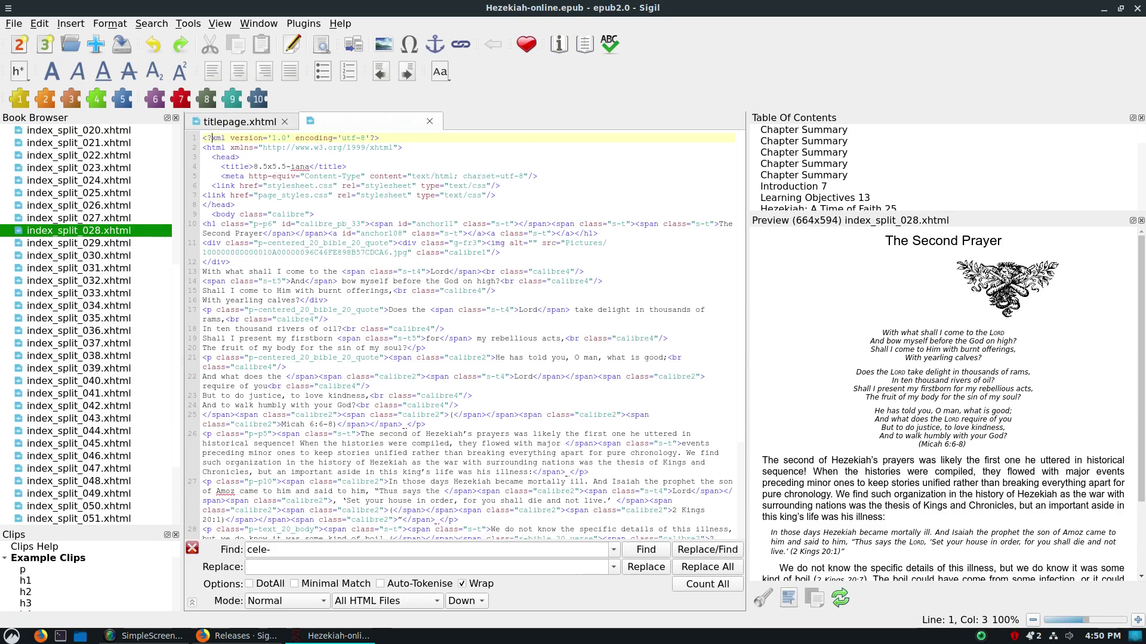
Examine the XML declaration and head section of index_split_028.xhtml and the book's list of split text files.
scroll(466, 334, down, 4)
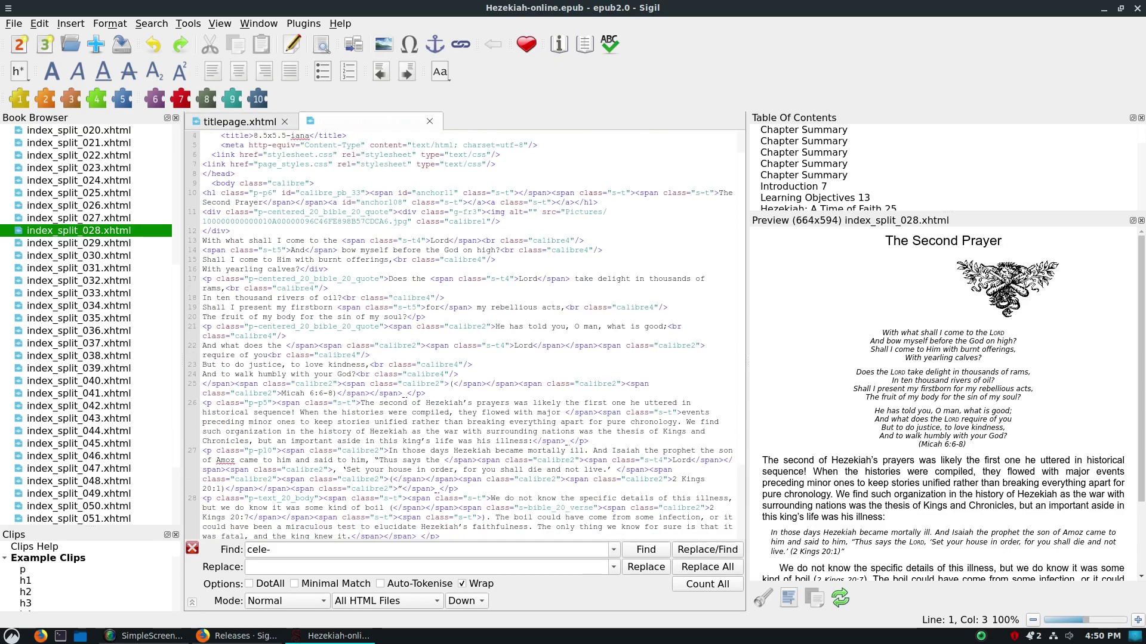
scroll(465, 334, up, 4)
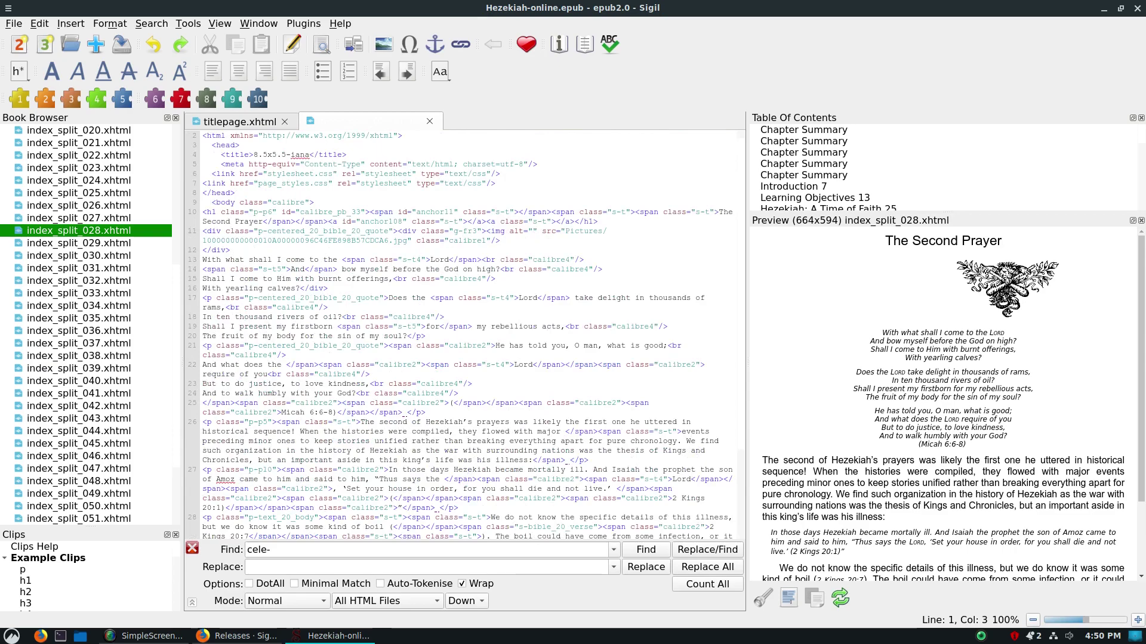
drag(244, 138, 304, 205)
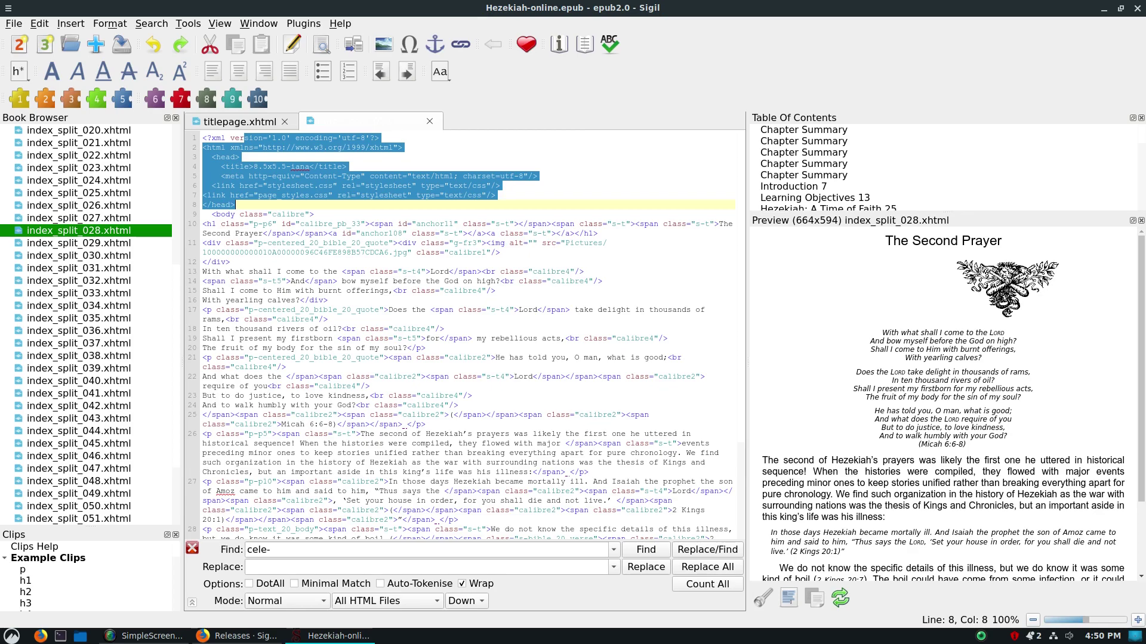
scroll(45, 230, down, 3)
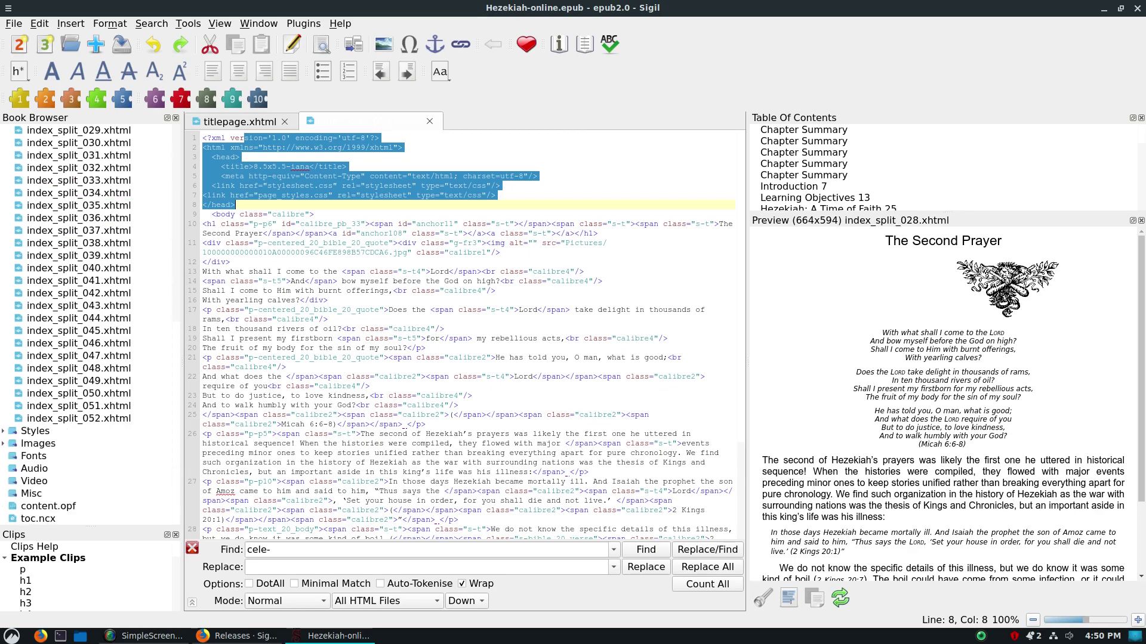
scroll(87, 323, up, 6)
click(313, 252)
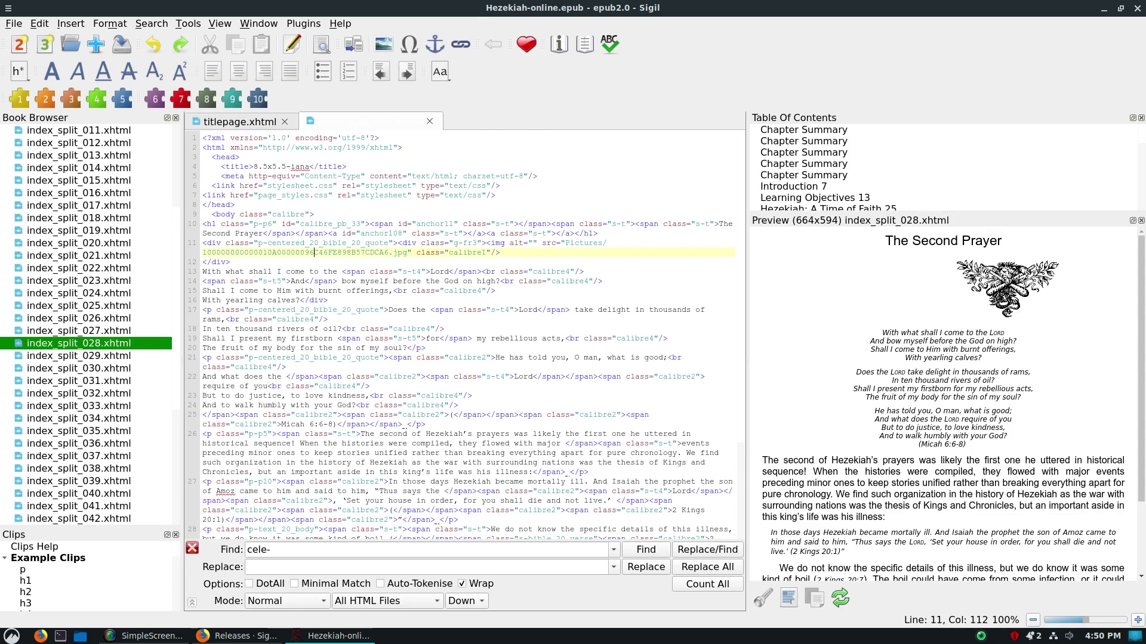
scroll(86, 322, down, 6)
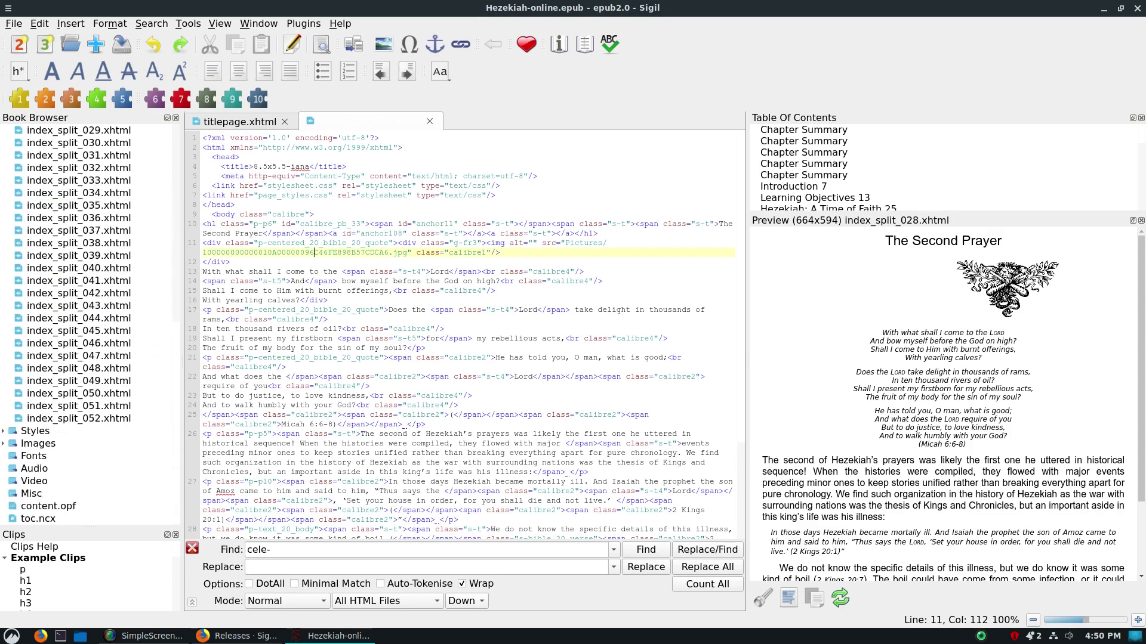
scroll(86, 323, up, 7)
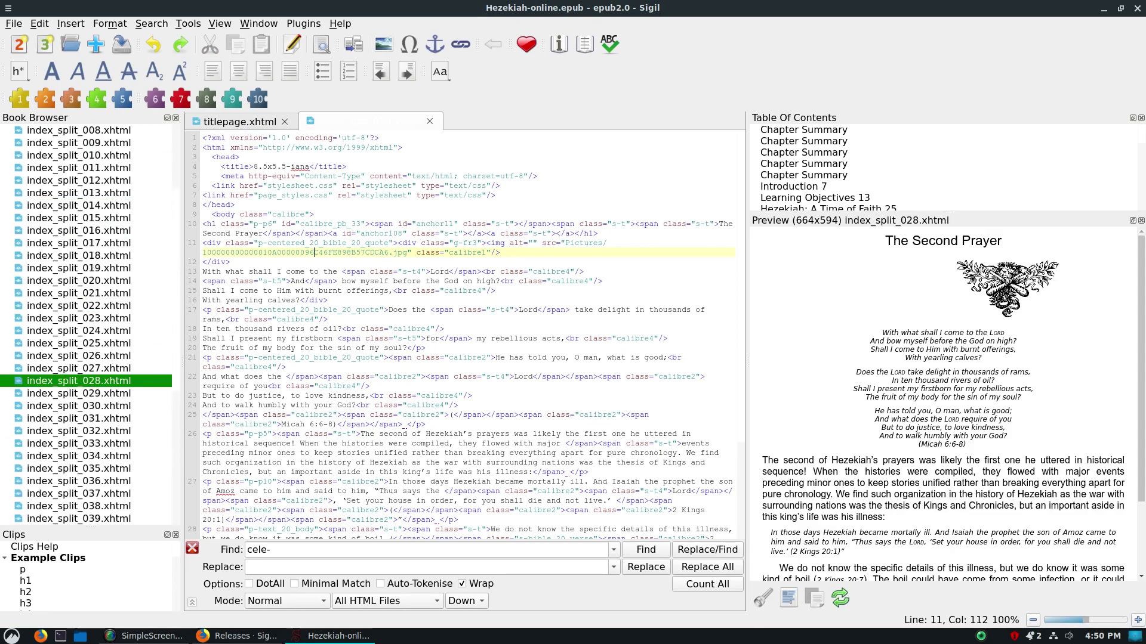
Examine the span tags and class attributes in the heading, quotation and paragraphs of index_split_028.xhtml.
click(277, 224)
drag(279, 225, 254, 234)
drag(259, 281, 286, 281)
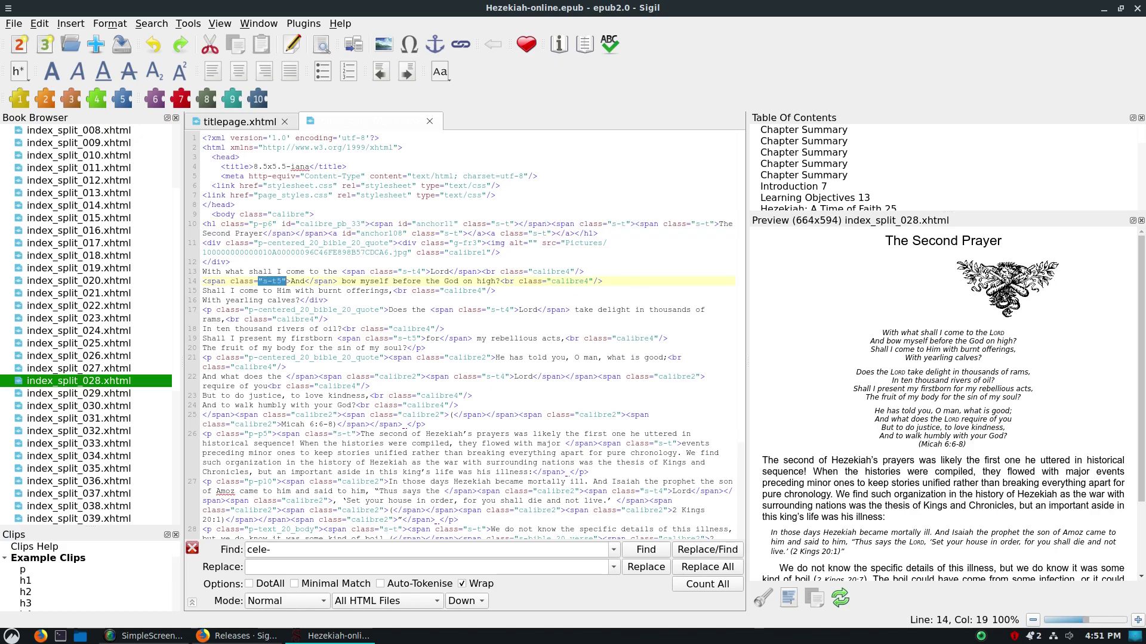
drag(267, 434, 240, 443)
scroll(240, 443, down, 1)
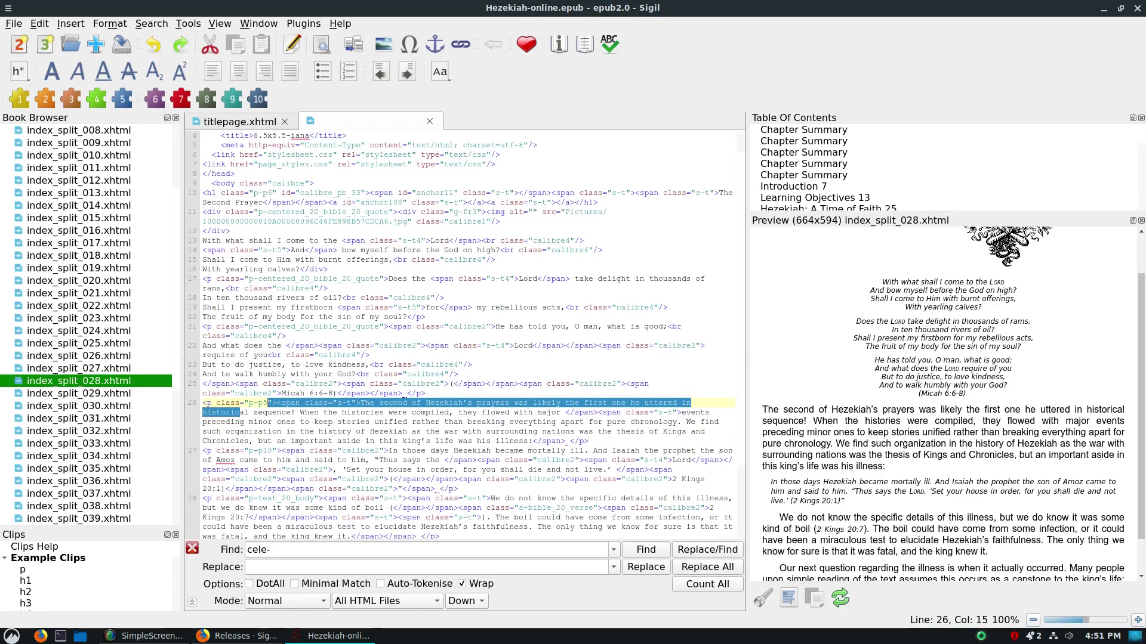
scroll(460, 334, down, 3)
scroll(86, 322, down, 7)
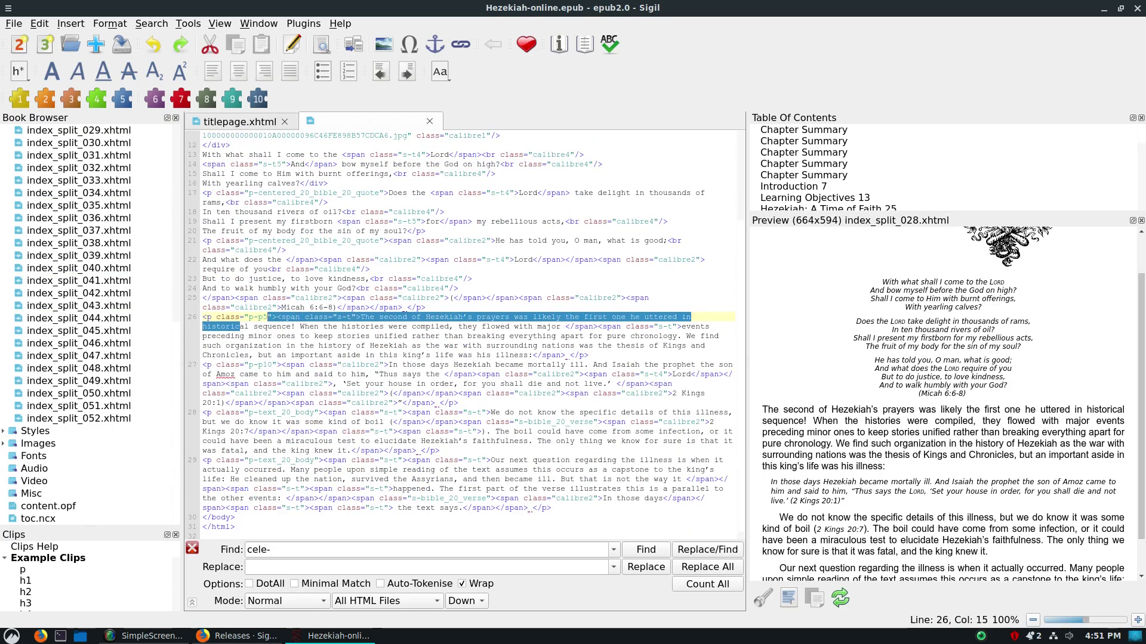
Open page_styles.css and stylesheet.css from Styles and read through the stylesheet's classes to the end.
click(3, 431)
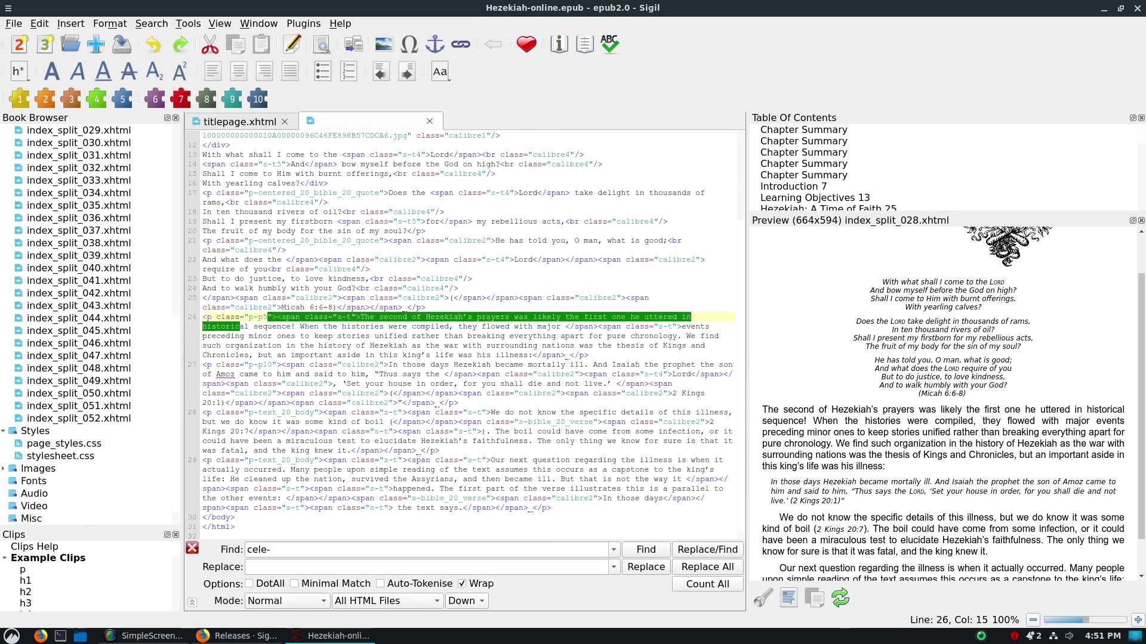
double_click(63, 443)
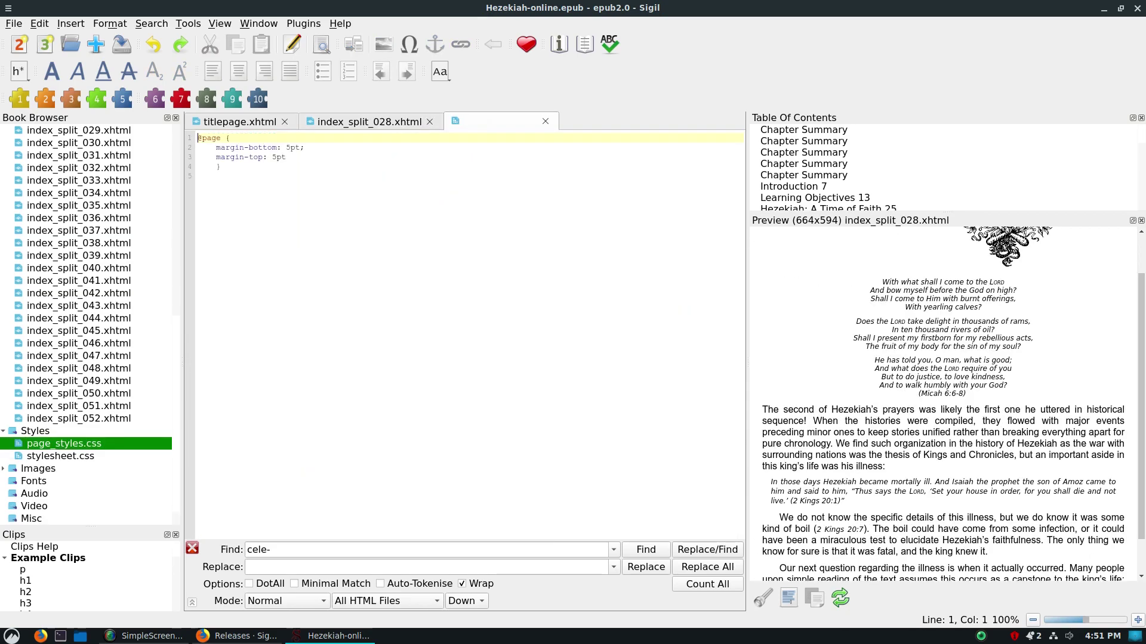
double_click(60, 456)
scroll(464, 334, down, 10)
scroll(466, 334, down, 20)
scroll(466, 334, down, 14)
scroll(466, 334, down, 20)
scroll(465, 334, down, 20)
scroll(465, 334, down, 20)
scroll(466, 334, down, 15)
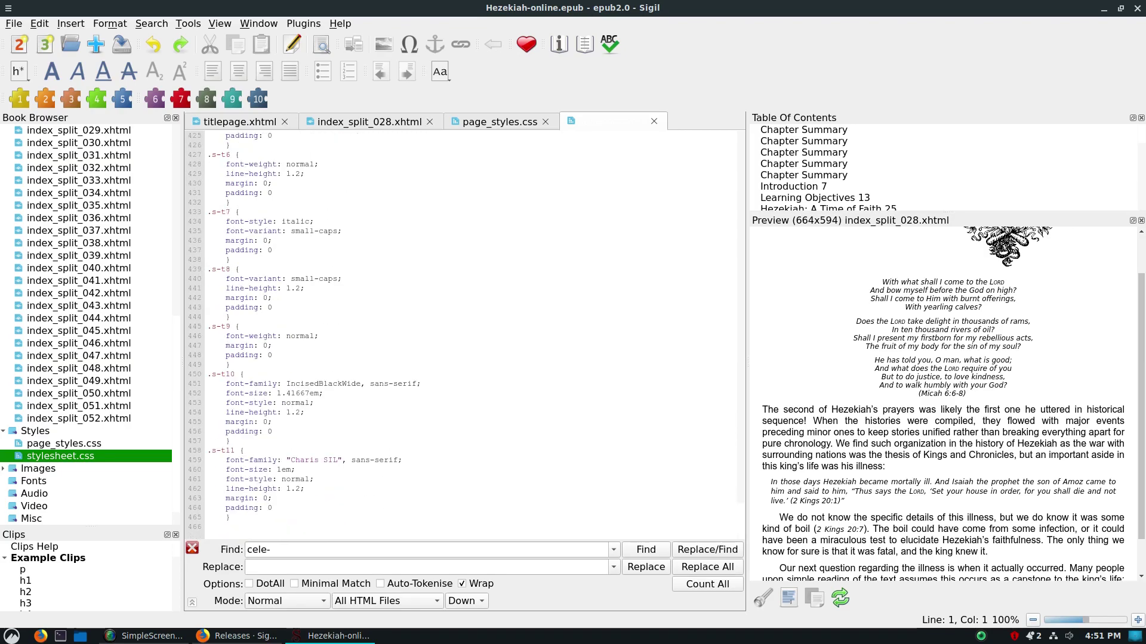
Expand the Images folder and view its JPG files one after another, including the repeated ornament and the Other Books page.
click(3, 468)
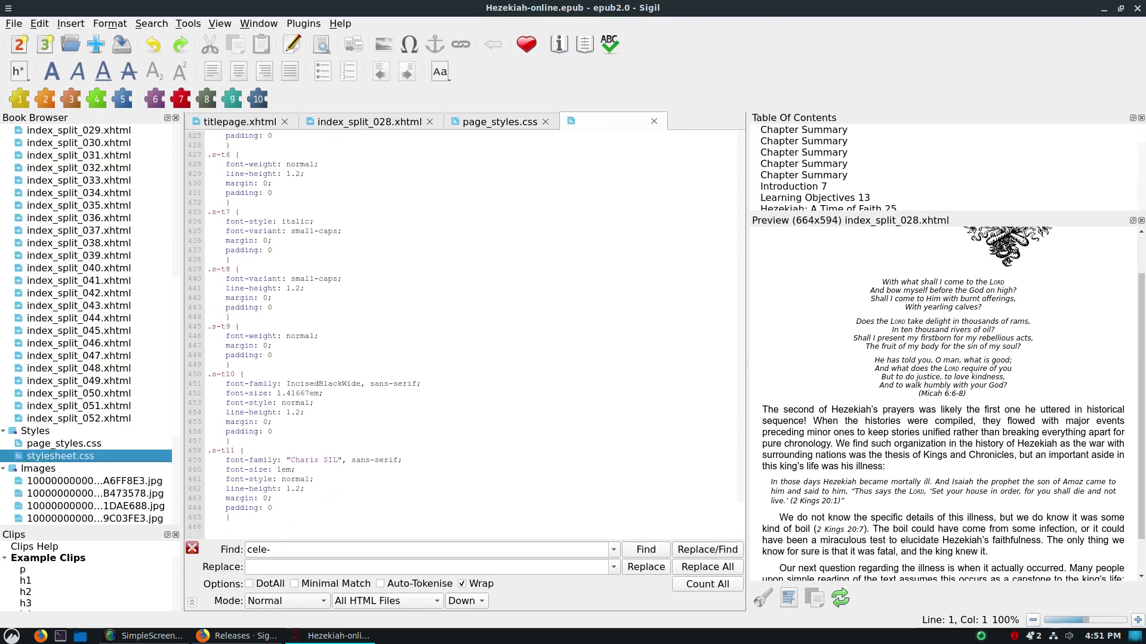
scroll(86, 325, down, 4)
double_click(94, 330)
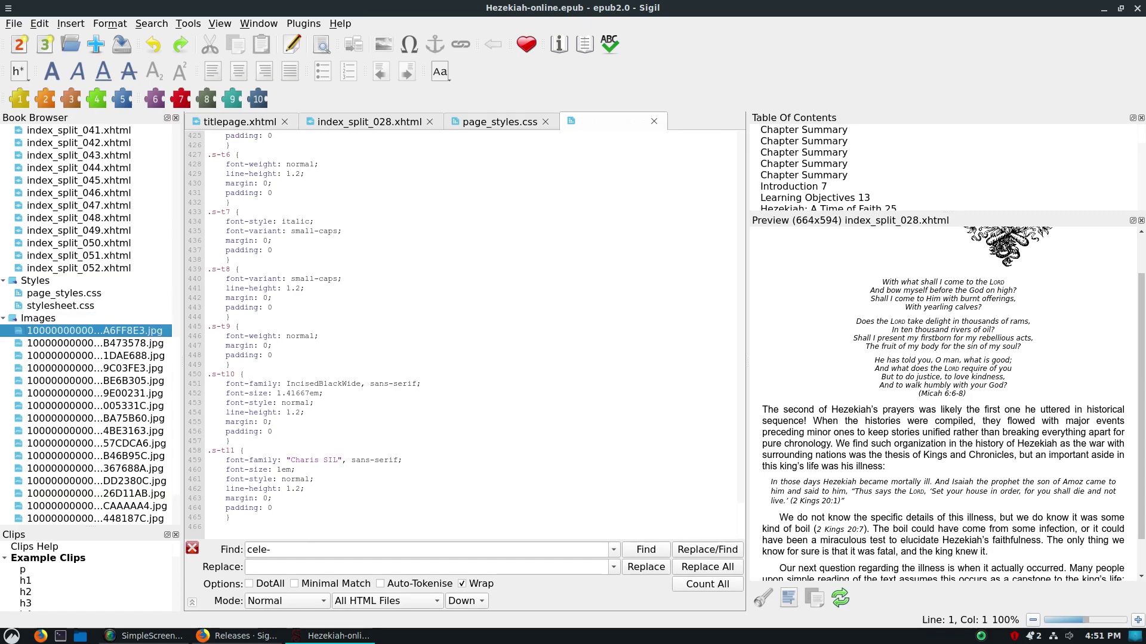
click(96, 356)
key(Down)
key(Down)
key(Down)
key(Down)
key(Down)
key(Down)
key(Down)
key(Down)
key(Down)
key(Down)
key(Down)
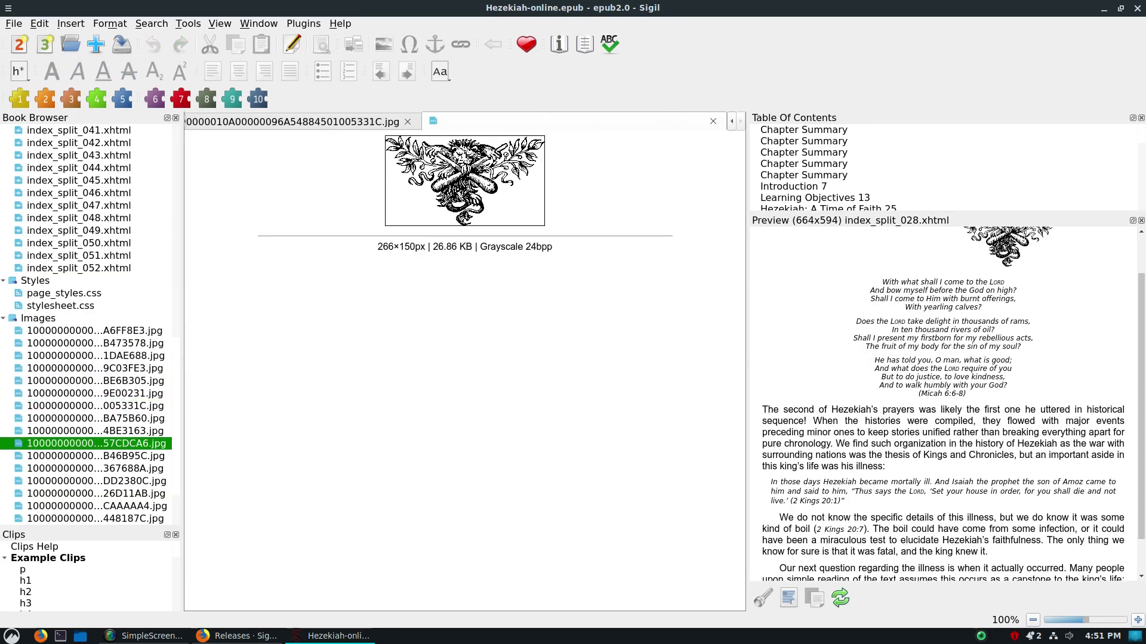
key(Down)
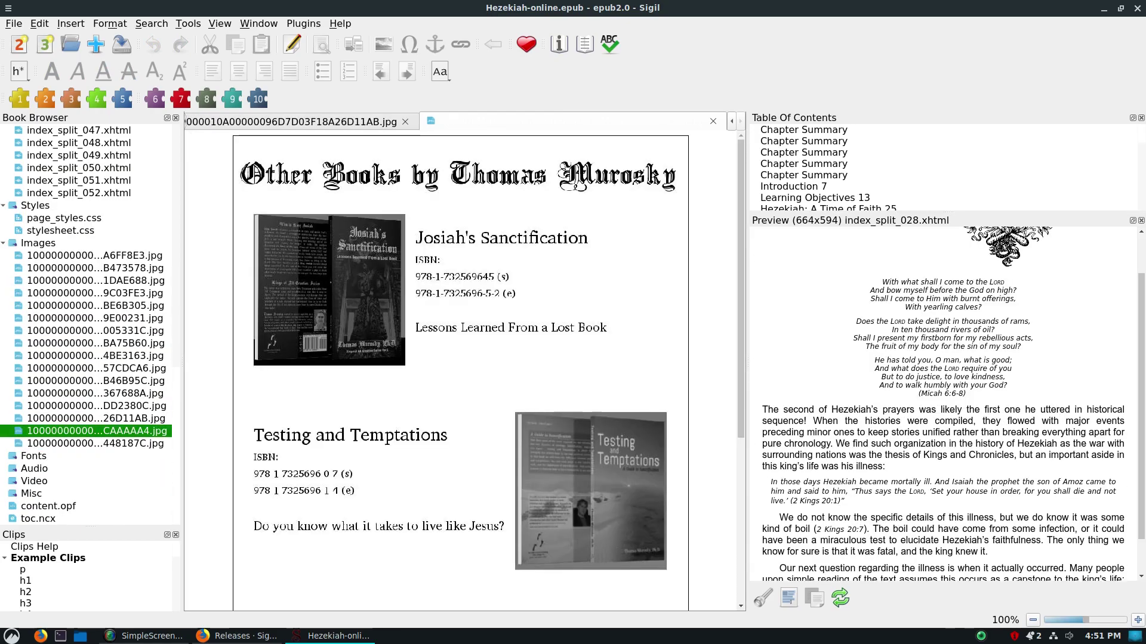
key(Up)
key(Up)
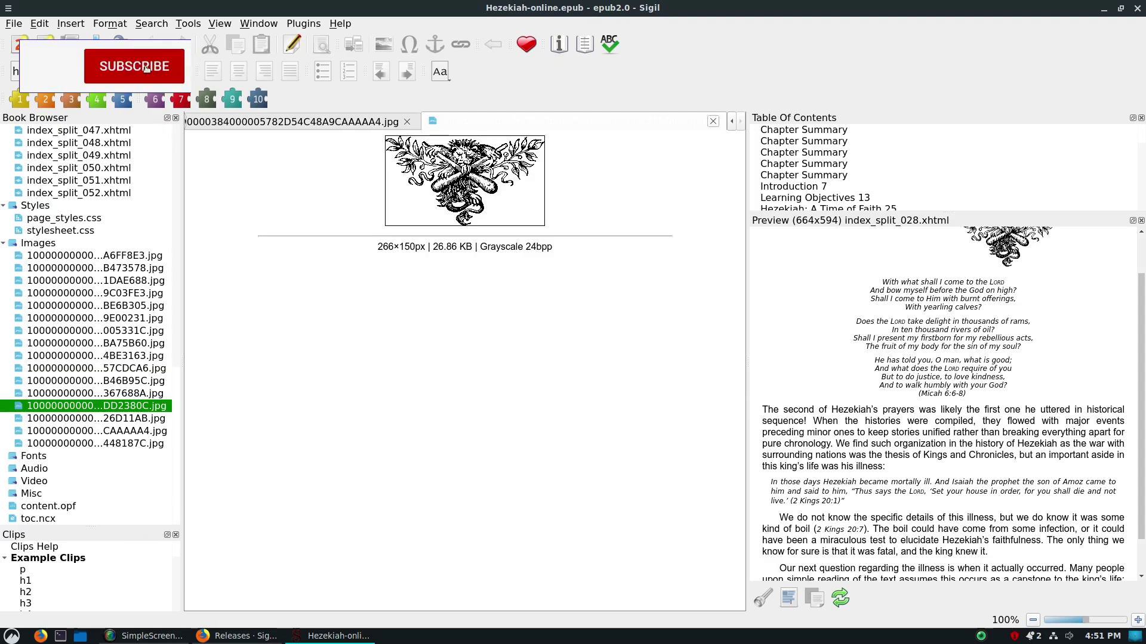
Close the opened image files and return to stylesheet.css.
key(Up)
key(Up)
key(Up)
key(Up)
key(Up)
key(Up)
key(Up)
key(Up)
key(Up)
key(Up)
key(Up)
key(Up)
key(Up)
key(Up)
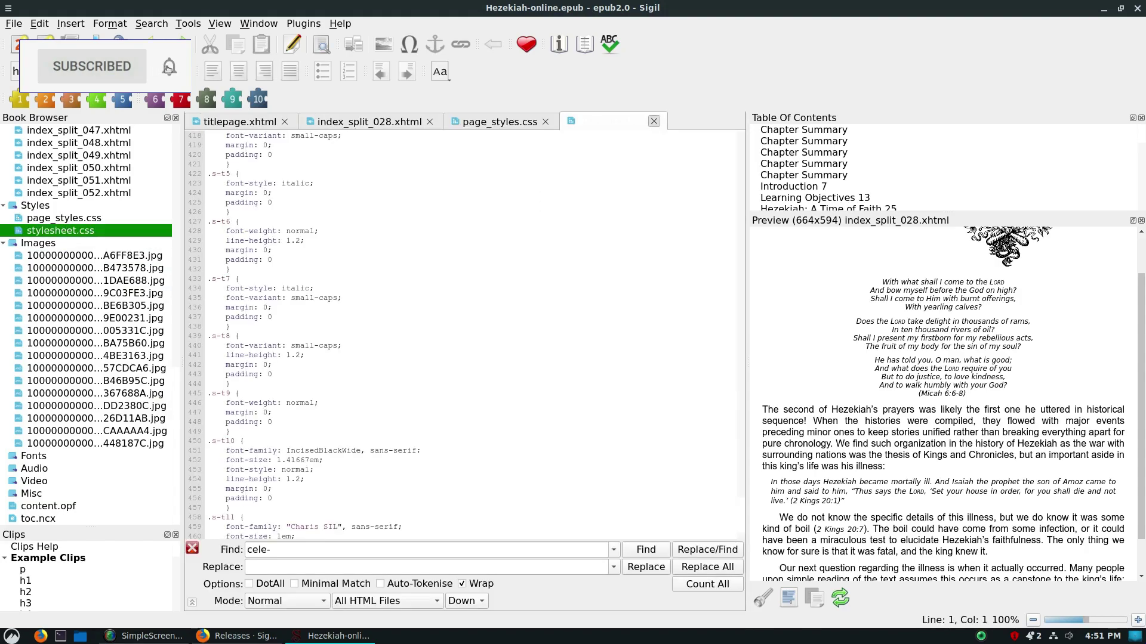
Close stylesheet.css and page_styles.css, and look through the book's file list from the text files down to the images.
click(654, 121)
click(545, 122)
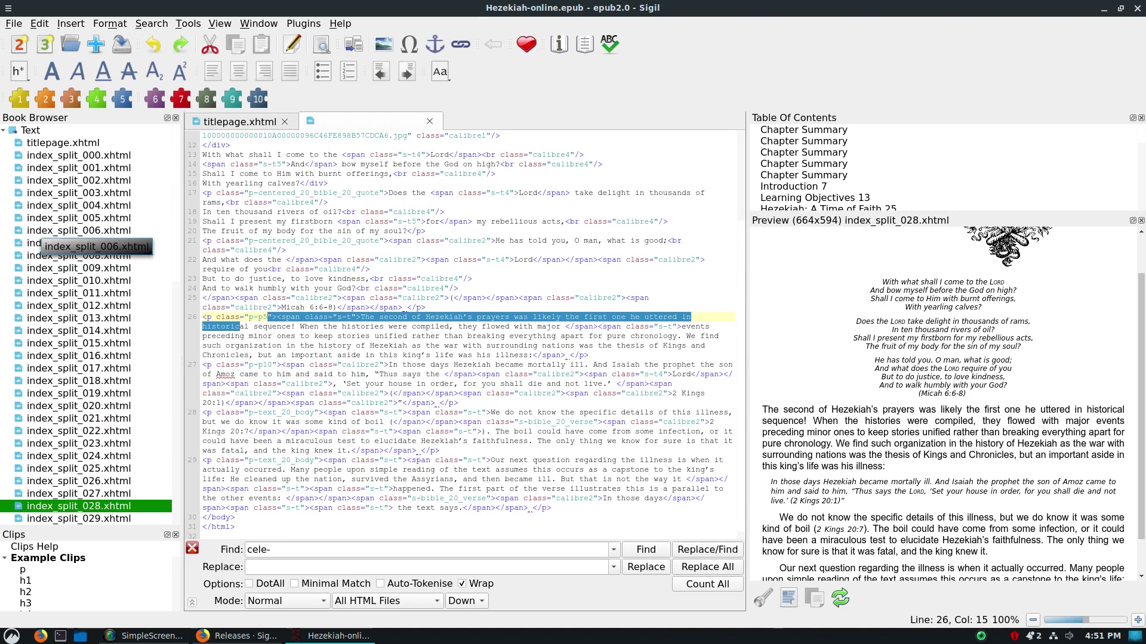
scroll(77, 242, down, 16)
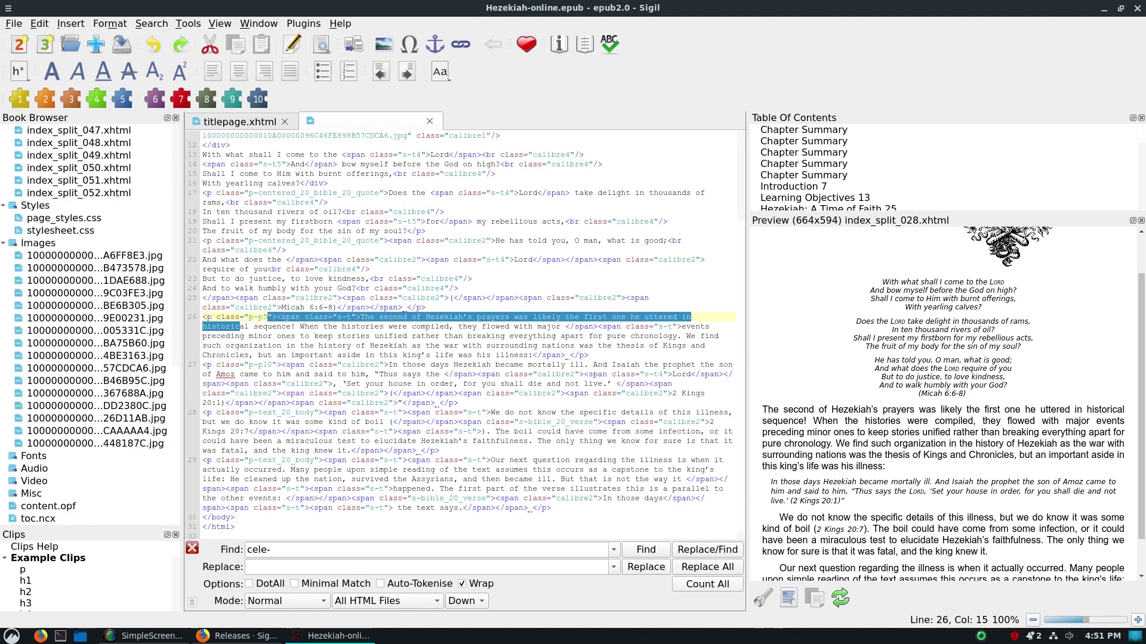
scroll(60, 576, down, 2)
scroll(60, 576, up, 3)
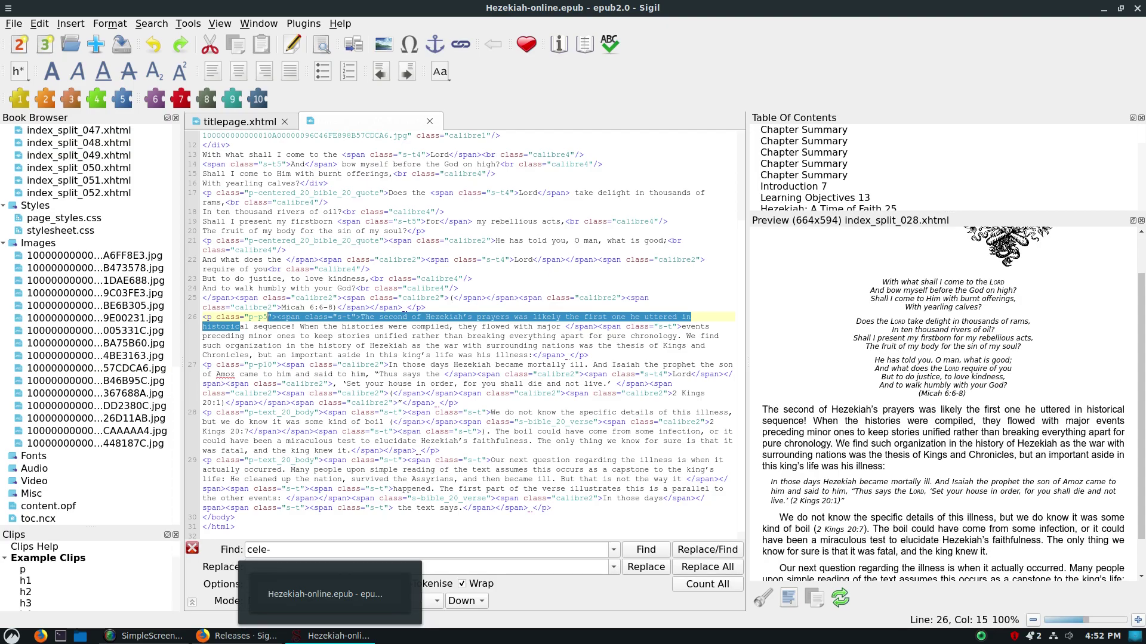
View the two Hezekiah EPUB files on the desktop and bring the Hezekiah-online.epub window back.
click(330, 636)
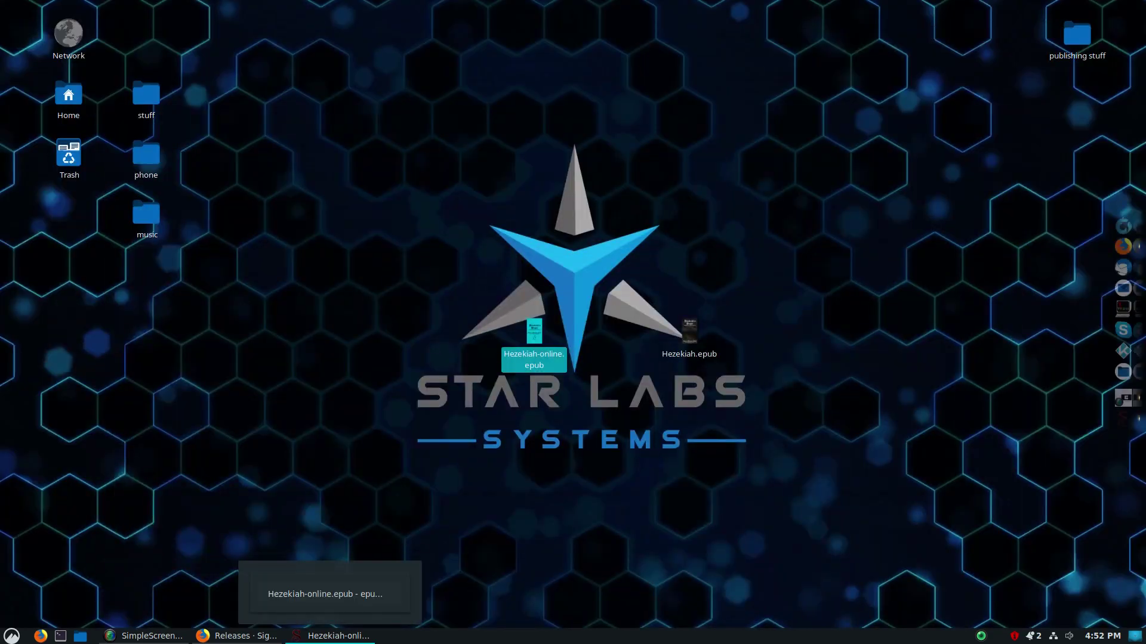
click(330, 636)
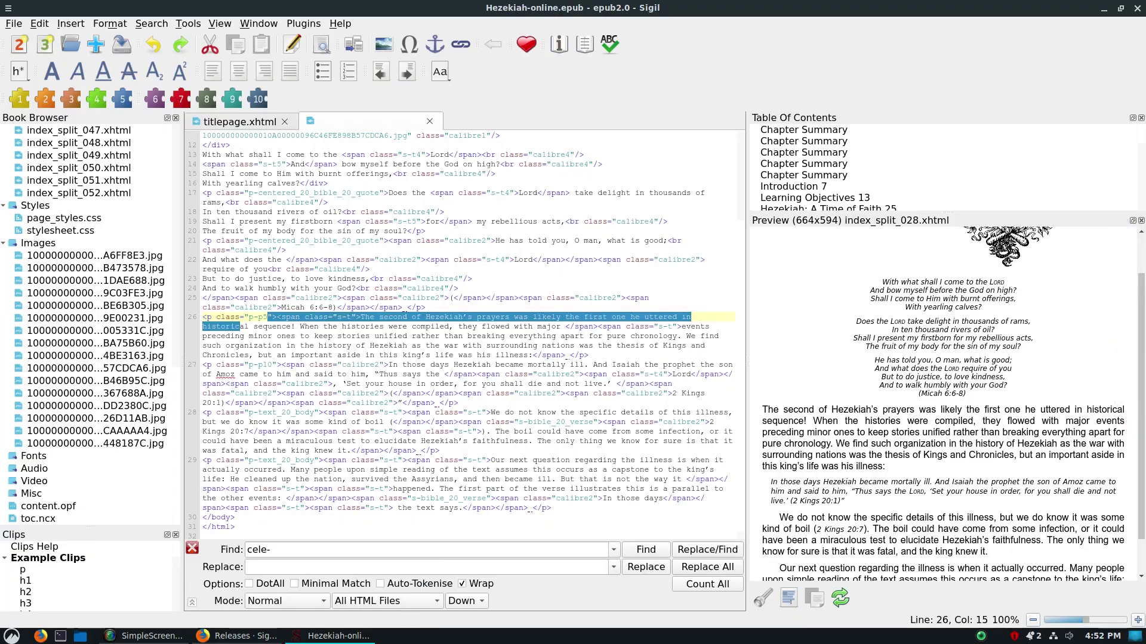
Place the cursor after the closing div tag on line 12 of index_split_028.xhtml, just below the ornament image code.
scroll(465, 334, up, 4)
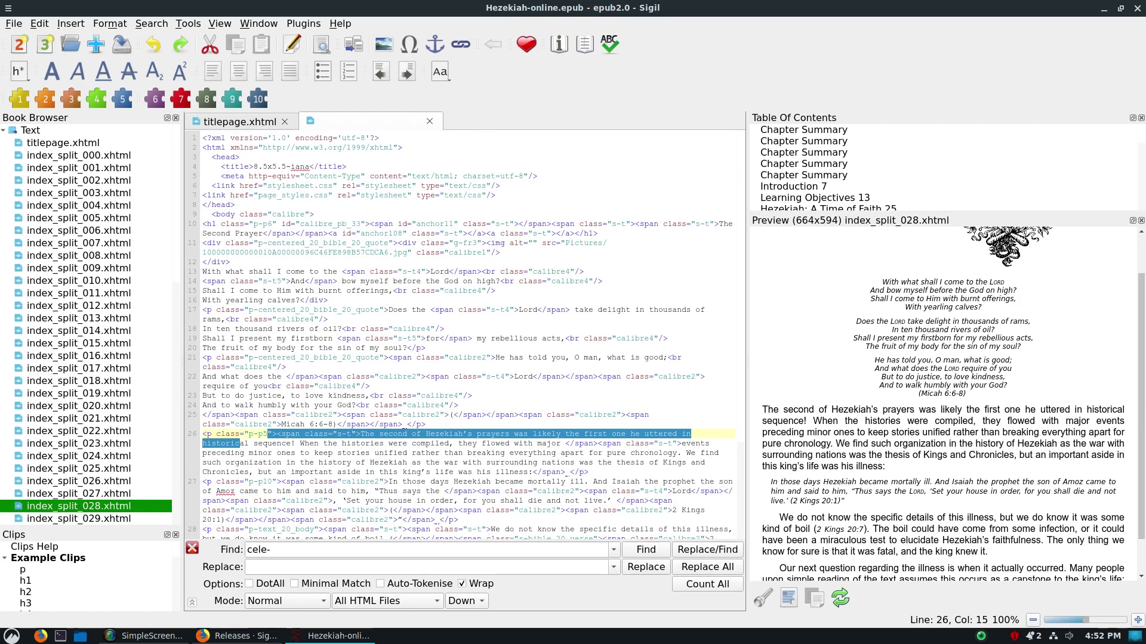
click(500, 252)
key(Down)
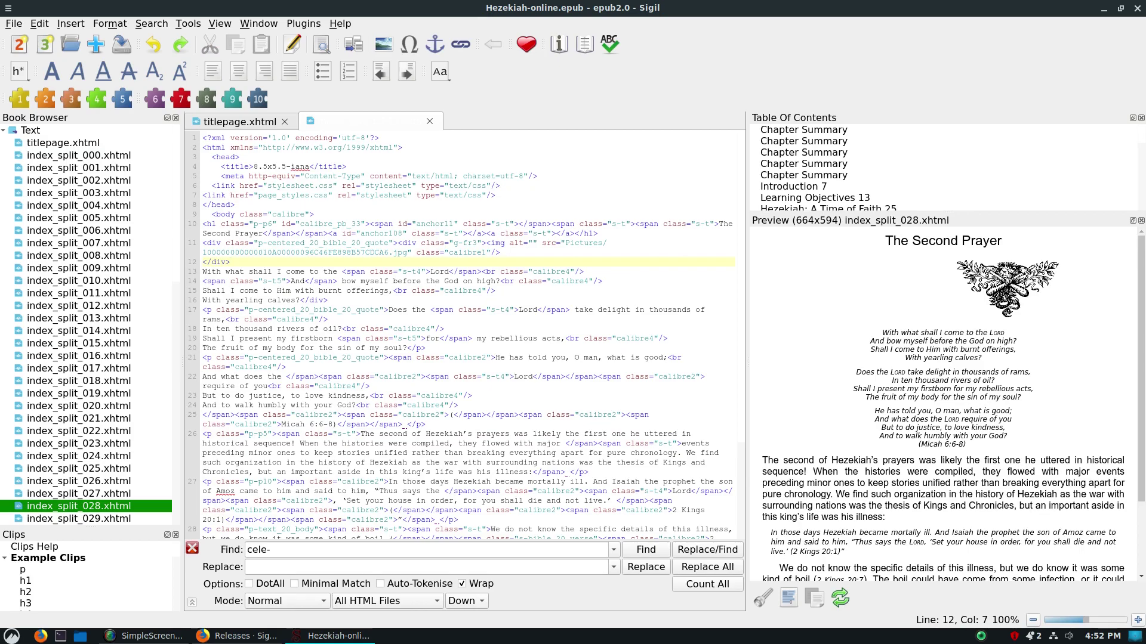